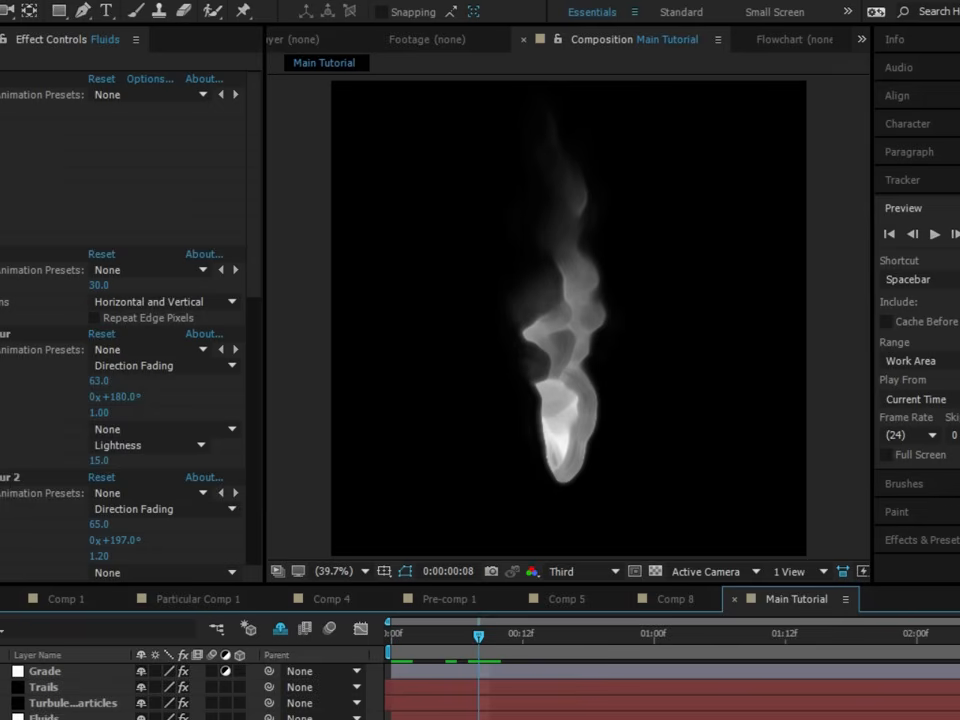
- Move the Trails layer below Turbulent Particles, and preview the turbulent particle animation from the first frame
left_click_drag(43, 687, 43, 710)
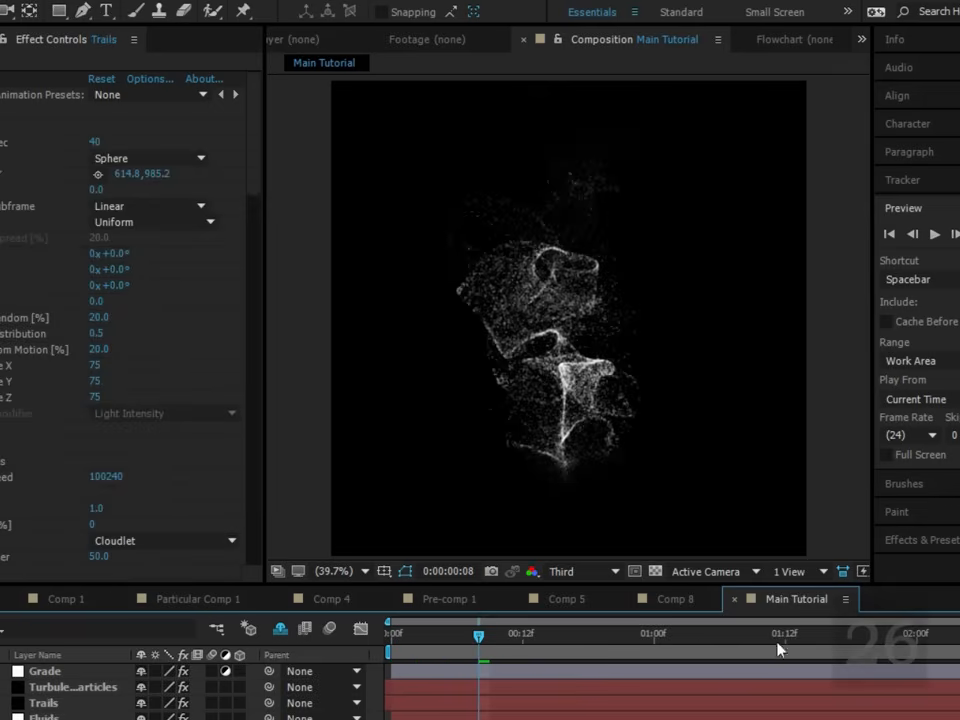
left_click(391, 636)
left_click(937, 235)
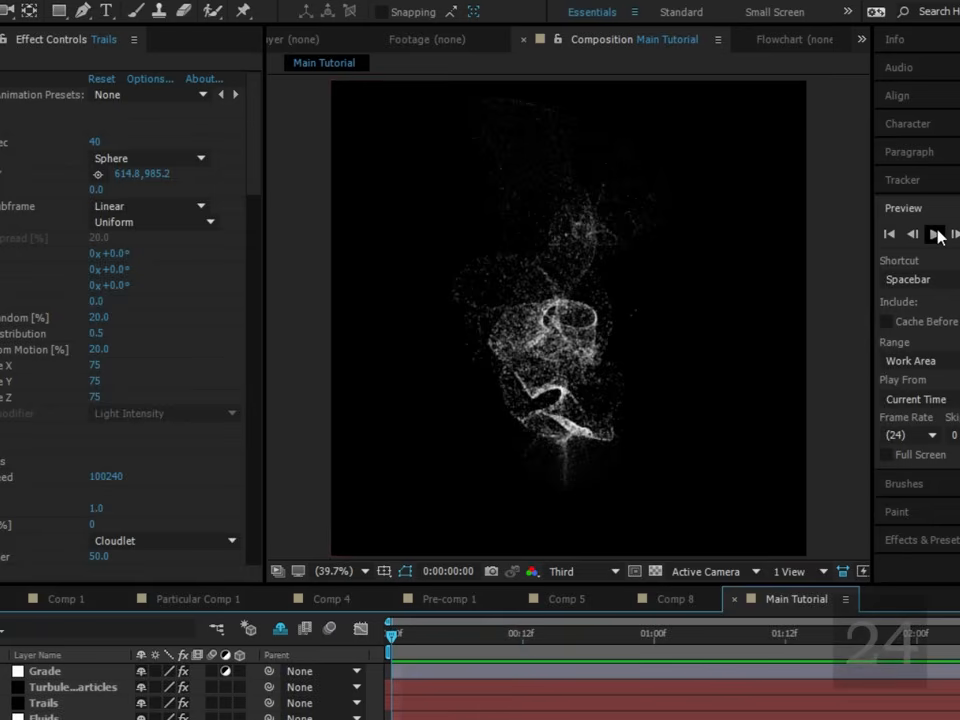
left_click(937, 235)
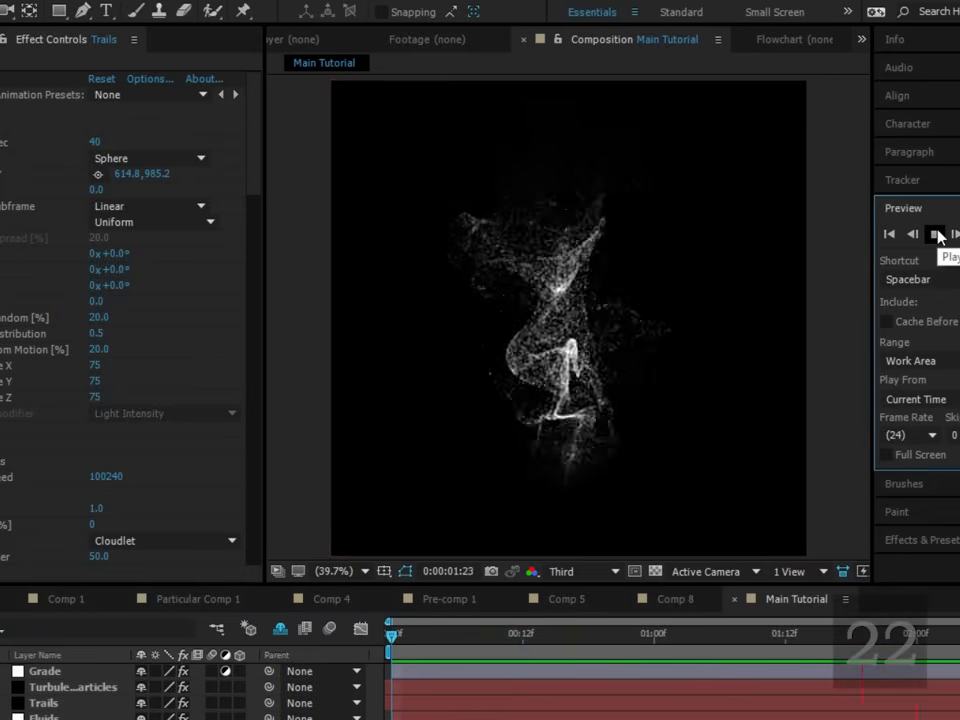
left_click(937, 235)
left_click_drag(501, 635, 544, 635)
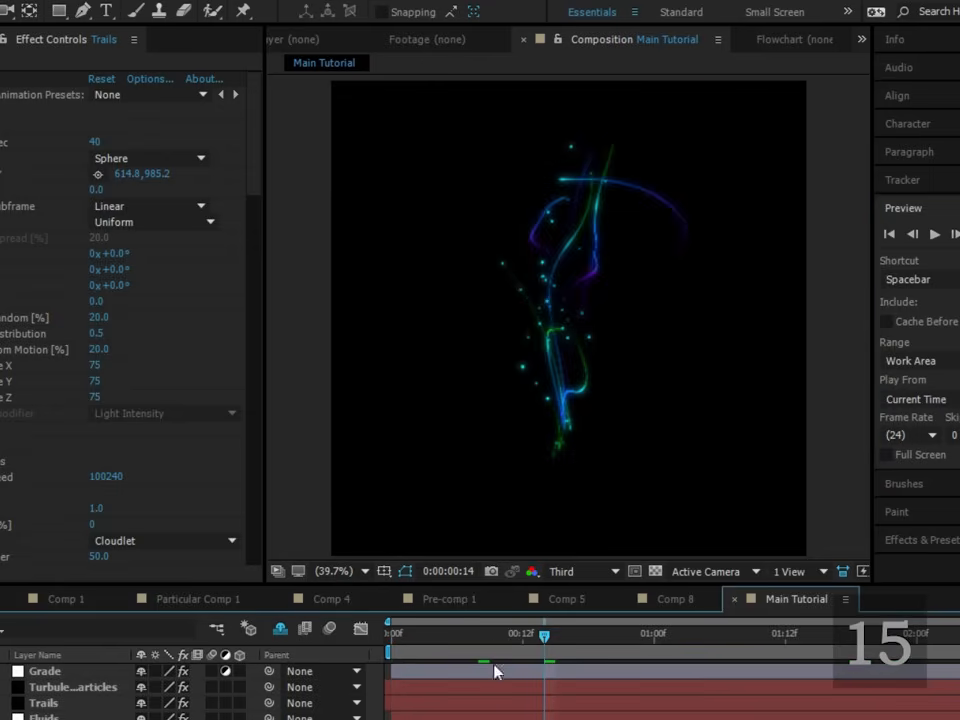
- Play the light trails animation from the first frame to examine how the trails move
left_click_drag(484, 637, 169, 640)
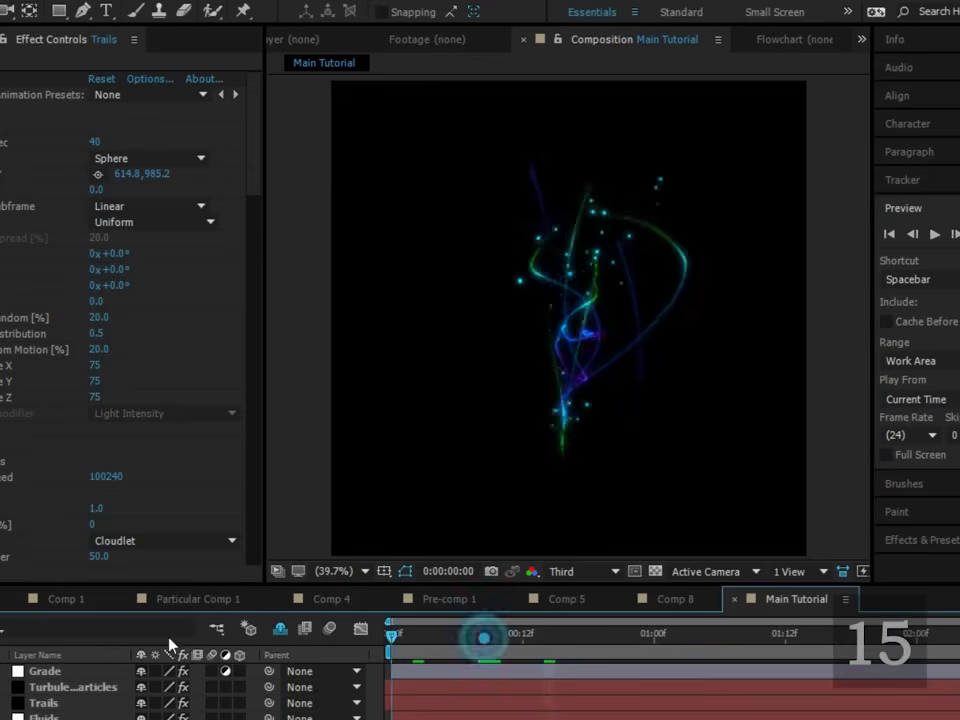
left_click(933, 235)
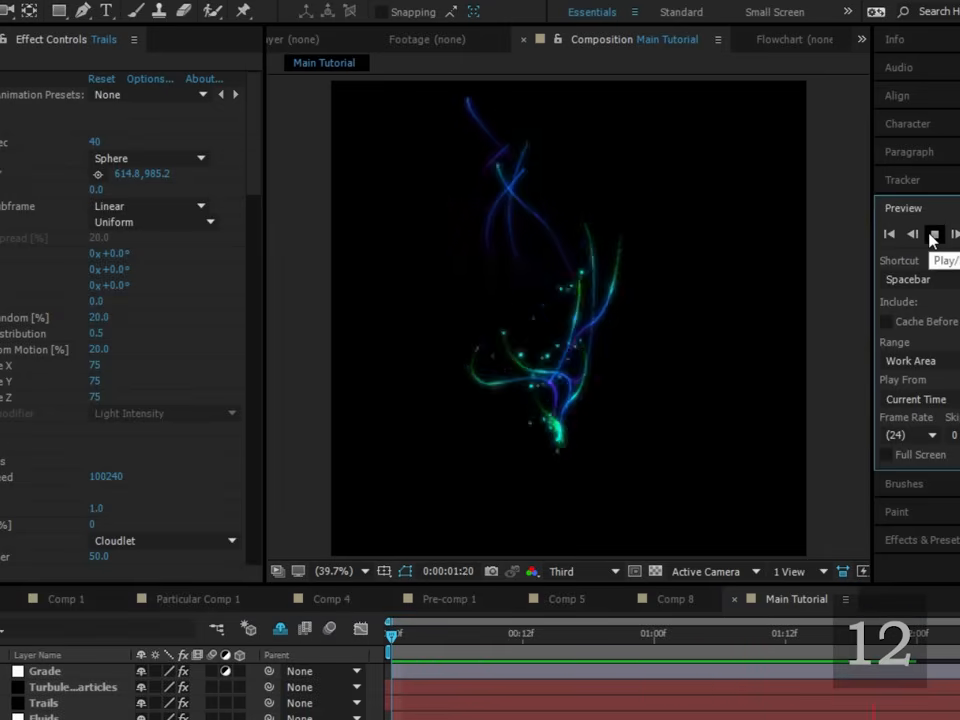
key("space")
left_click_drag(392, 634, 446, 634)
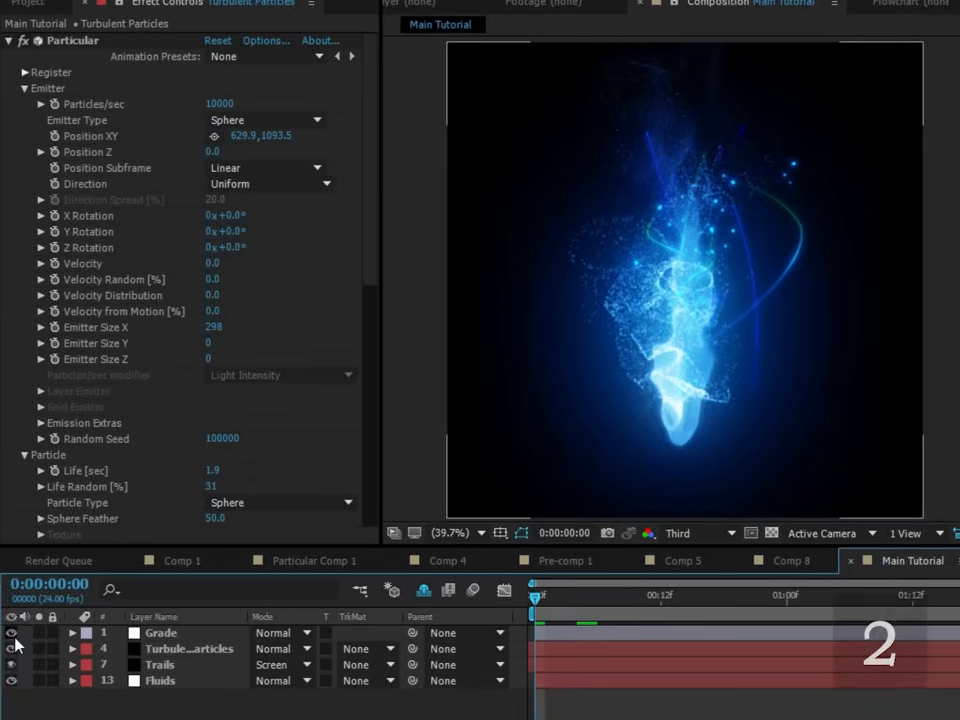
- Hide the Grade, Trails, Fluids and Turbulent Particles layers, with the playhead set to frame 13
left_click_drag(13, 634, 13, 662)
left_click(10, 650)
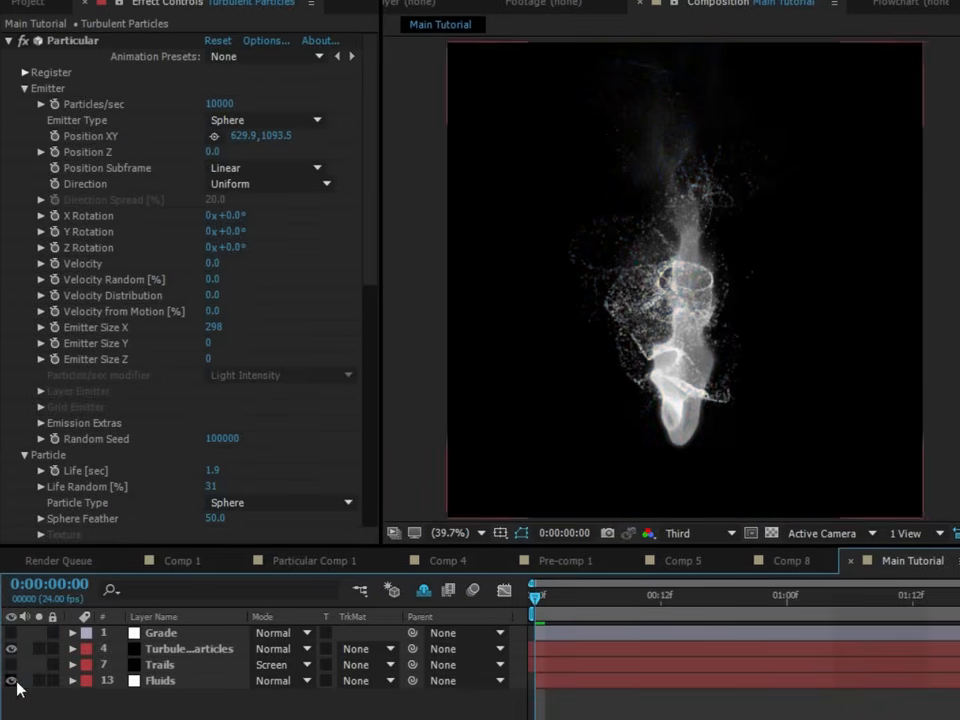
left_click(10, 680)
left_click_drag(561, 595, 671, 594)
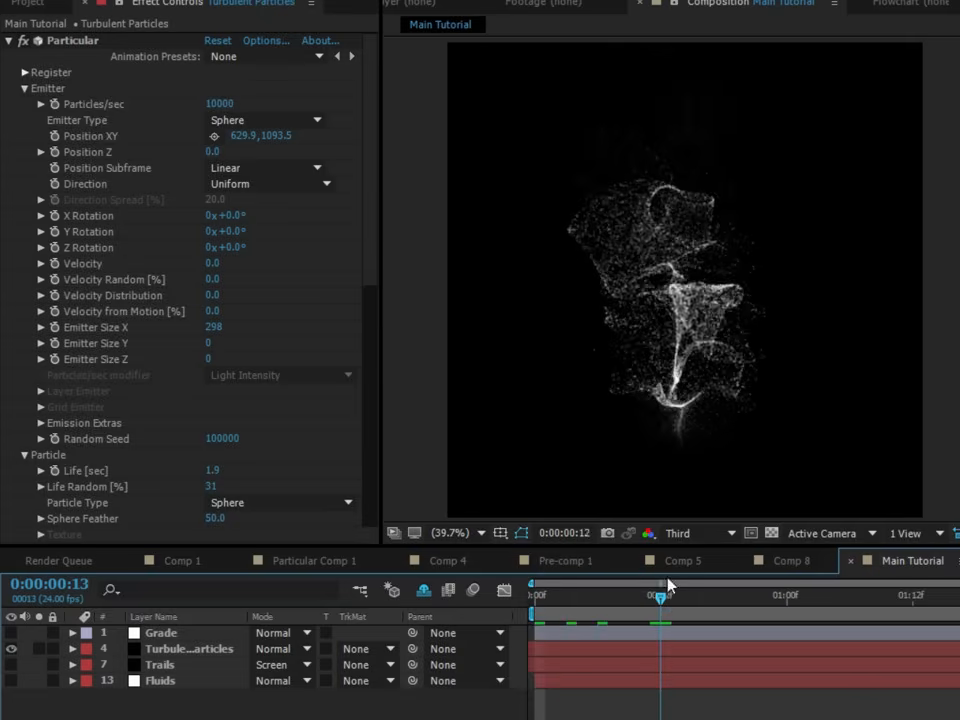
left_click(12, 648)
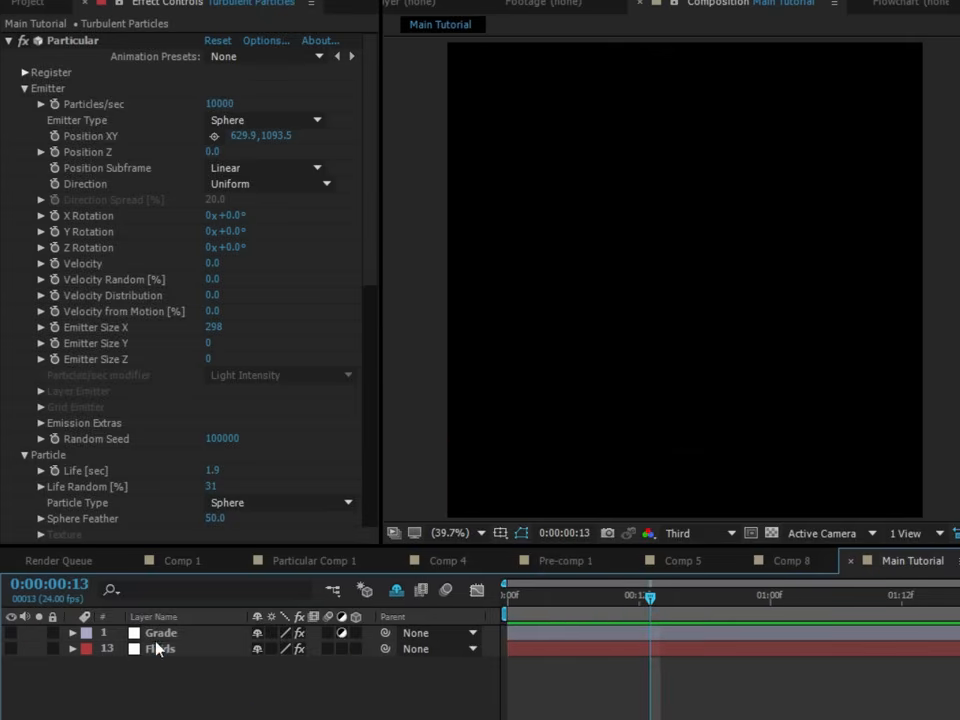
- Create a white 1280 × 1280 px solid named Turbulent Particles above the Grade layer
left_click(155, 634)
key("ctrl+y")
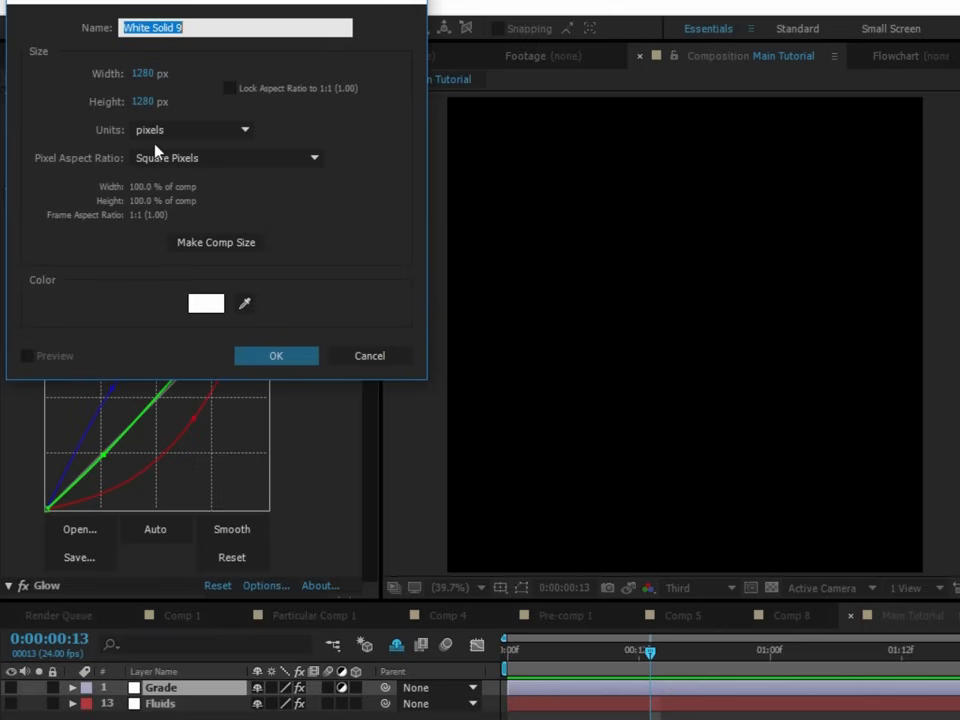
type("Turbulent Pa")
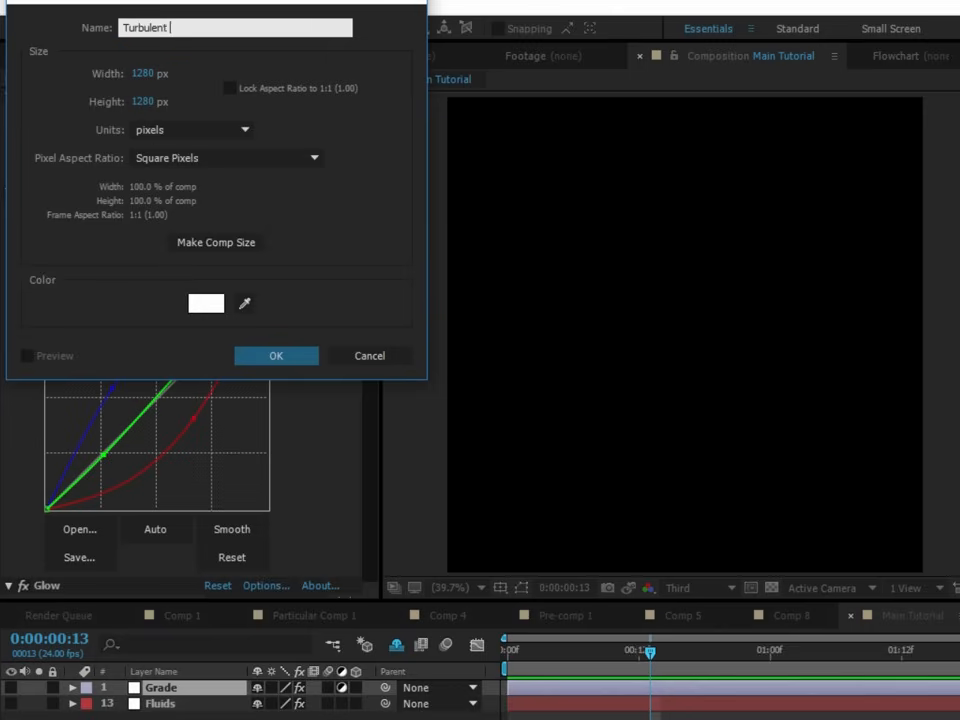
type("rticles")
key("Return")
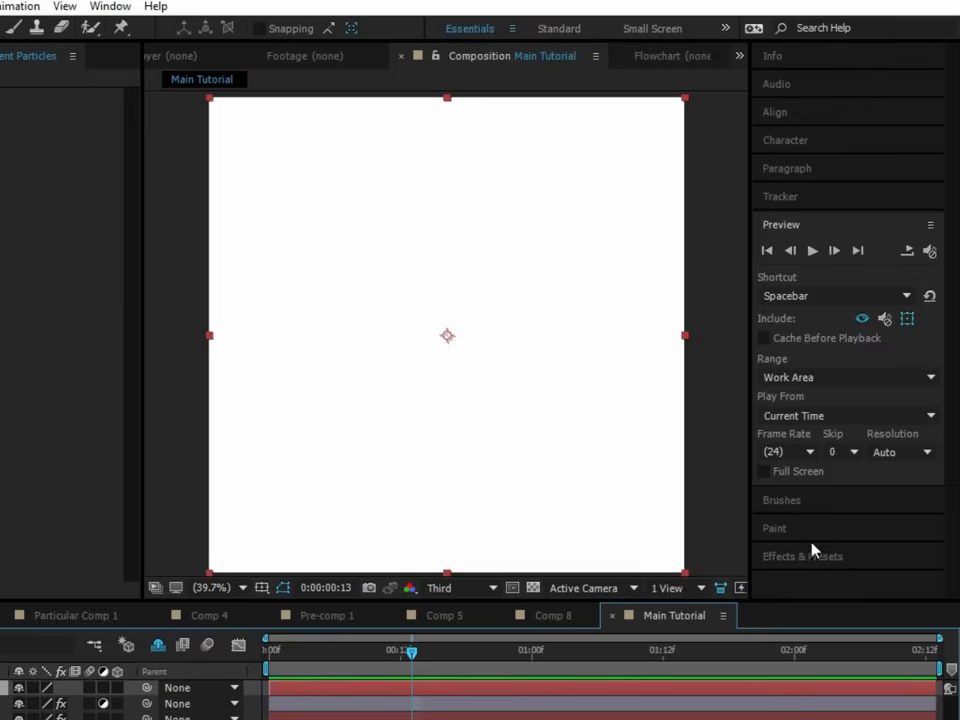
- Find the Trapcode Particular effect and apply it to the new Turbulent Particles solid
left_click(810, 549)
left_click(809, 332)
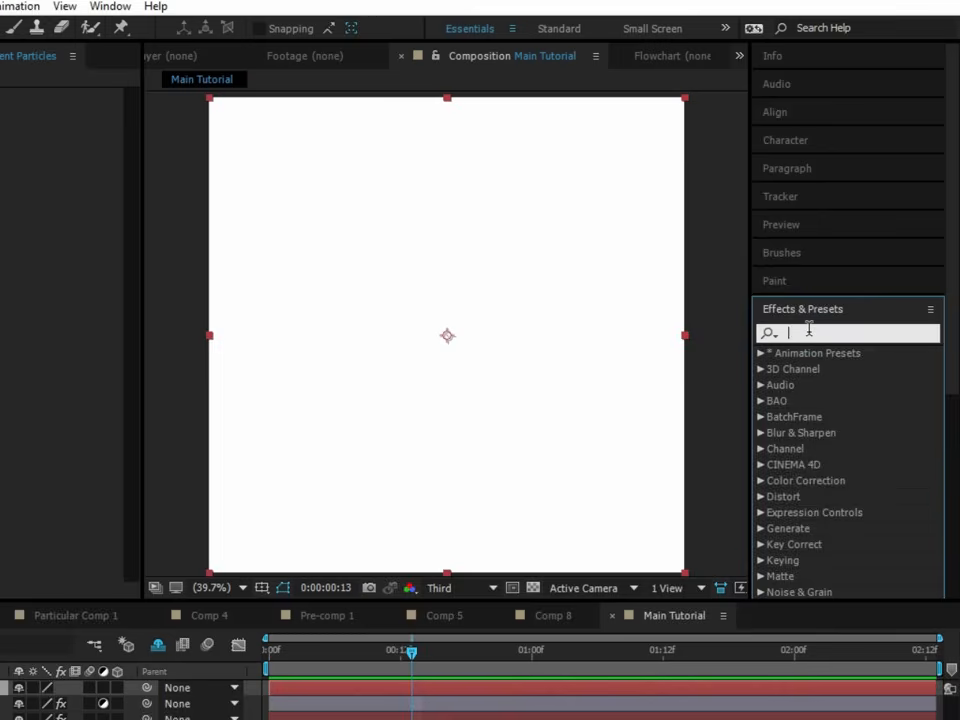
type("partic")
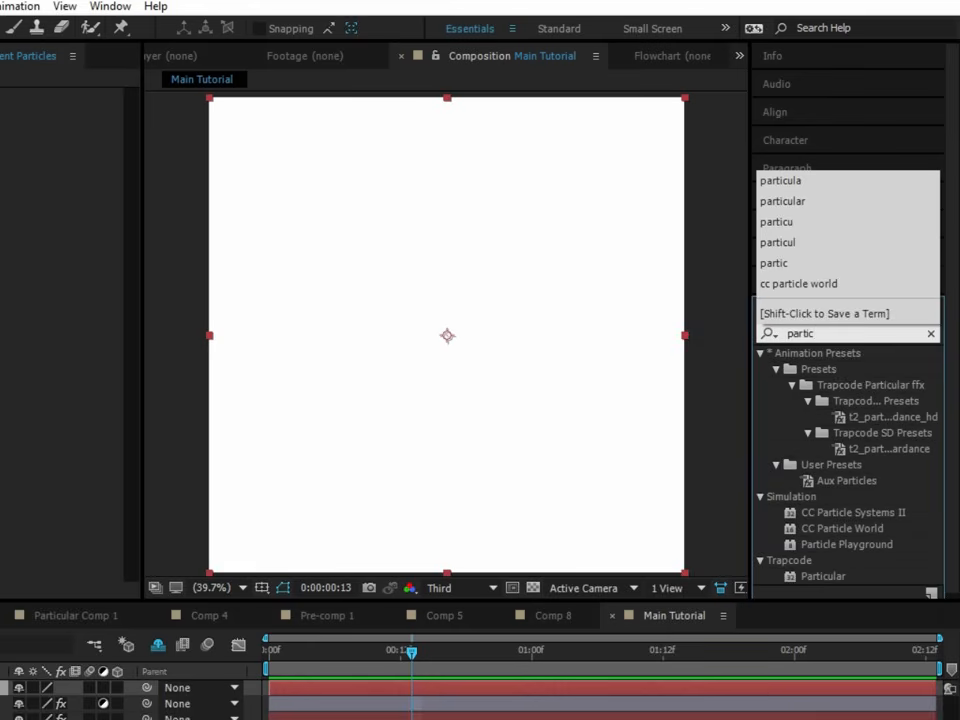
double_click(803, 576)
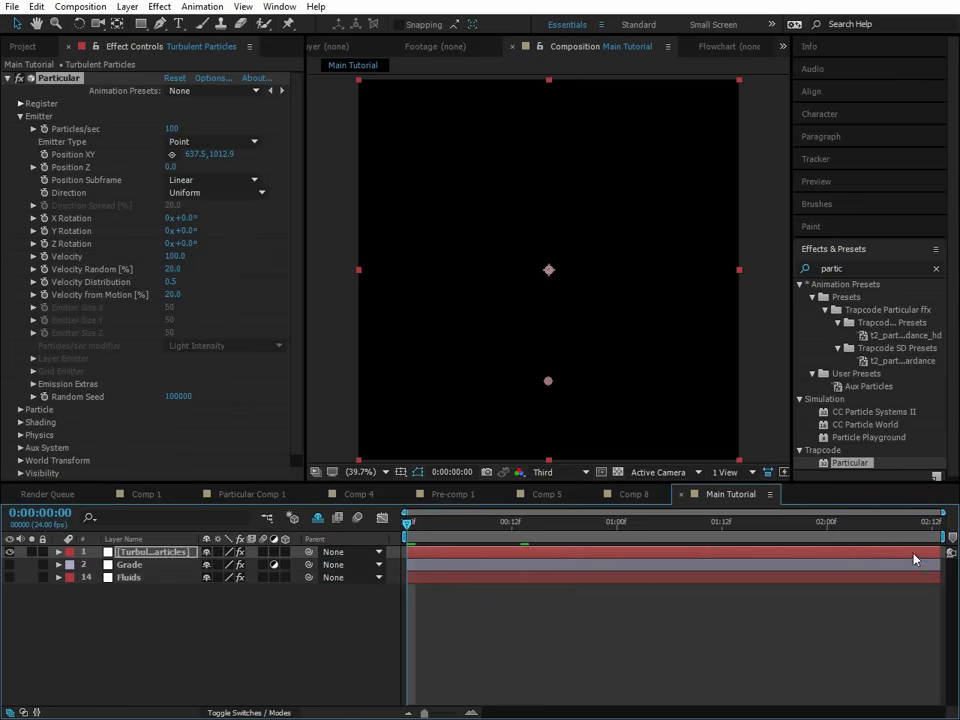
- Place the Particular emitter at about 637.5, 1012.9, return to the first frame and set the particle Life to 1 second
left_click_drag(913, 553, 632, 556)
left_click_drag(766, 553, 945, 553)
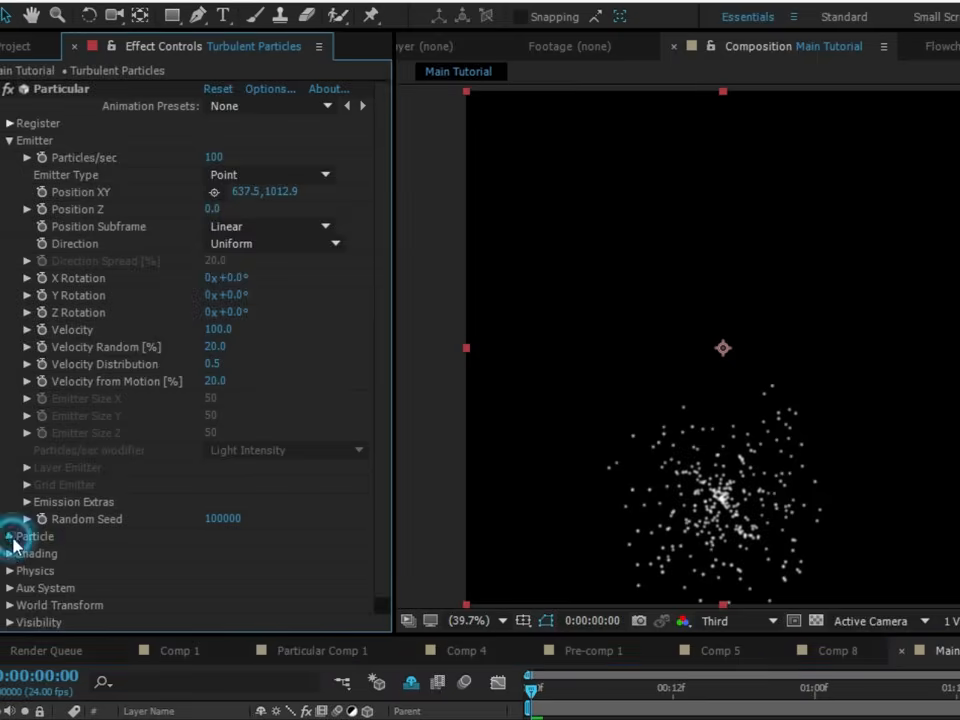
left_click(21, 410)
scroll(21, 410, "down", 3)
left_click(211, 293)
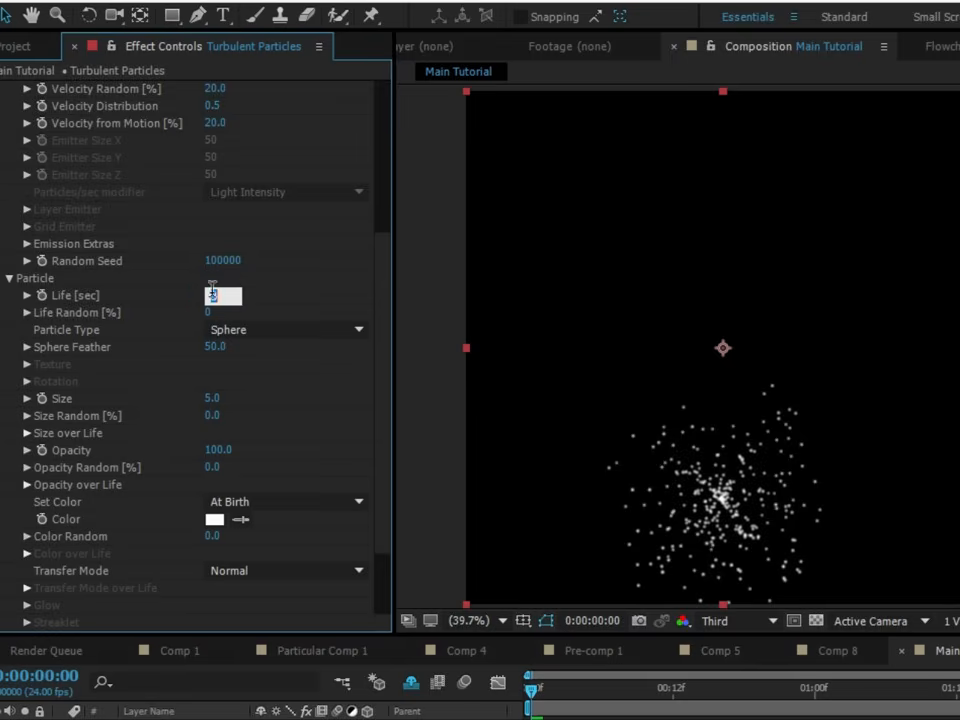
type("1")
scroll(212, 345, "up", 5)
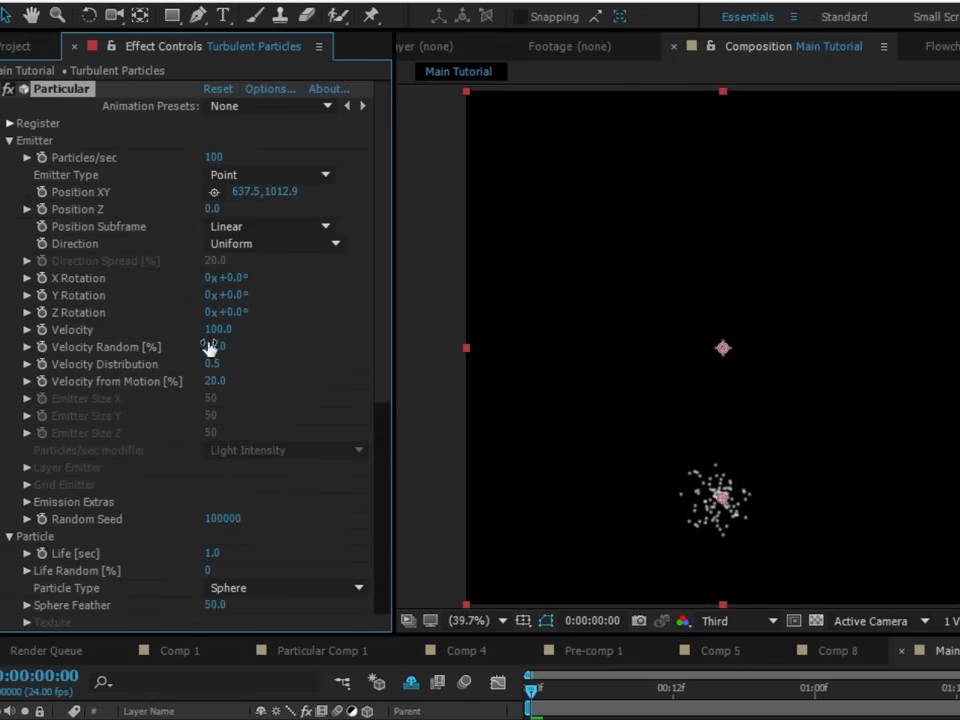
- Set the emitter's Velocity to 0 and change its Emitter Type to Sphere
left_click(219, 329)
type("0")
key("Return")
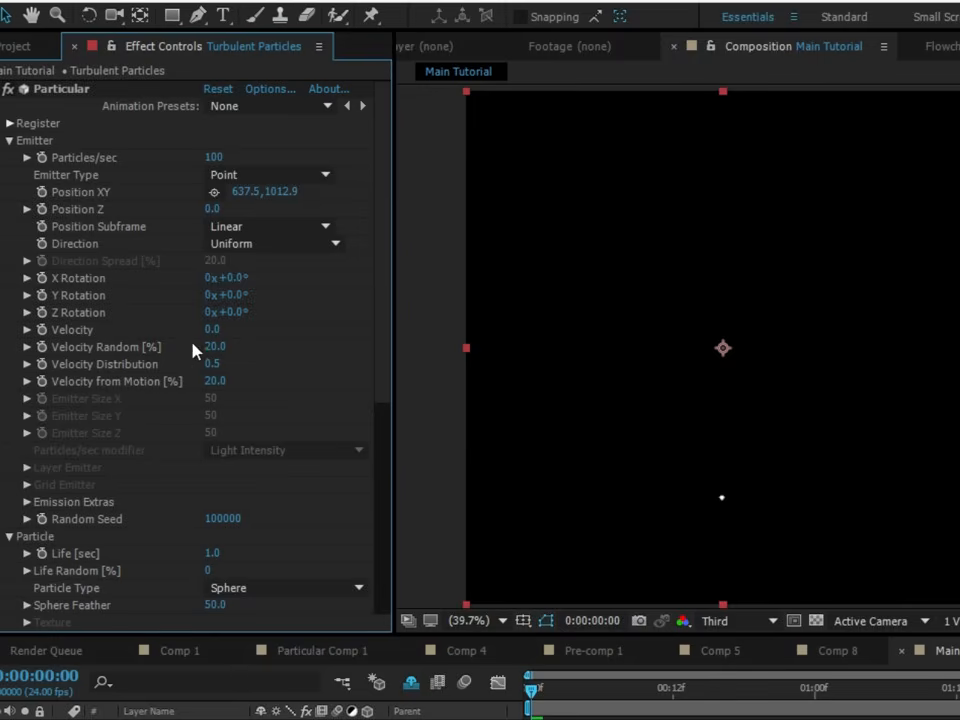
left_click(259, 174)
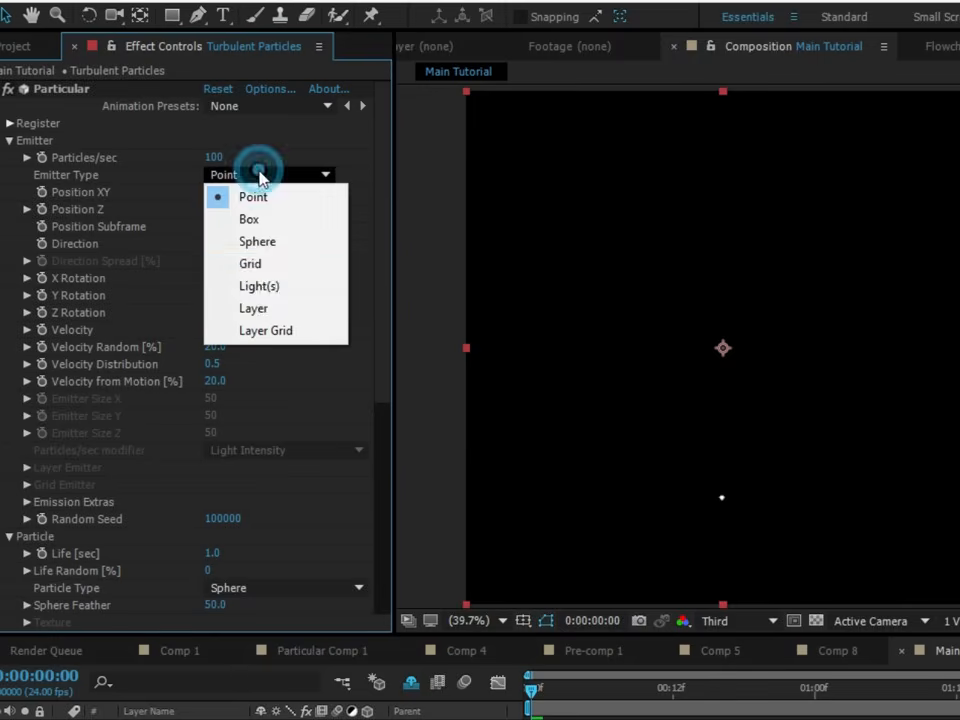
left_click(47, 176)
left_click(317, 173)
left_click(253, 241)
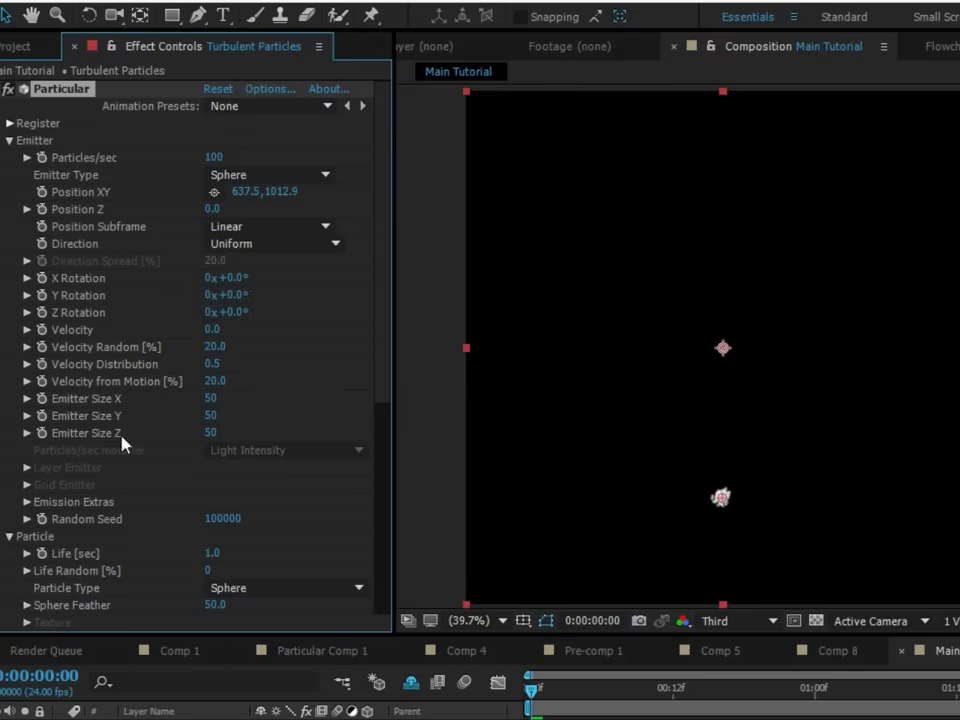
- Set Emitter Size Z to 0 and Emitter Size X and Y to 75, and scrub through the animation
left_click(208, 433)
type("0")
key("Return")
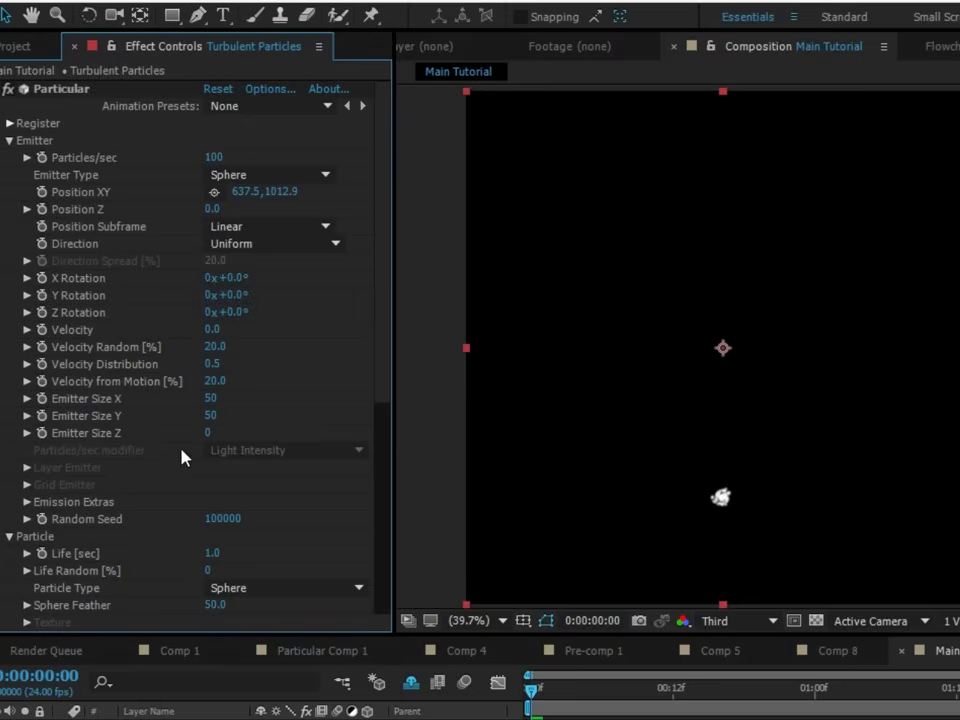
left_click_drag(533, 692, 897, 697)
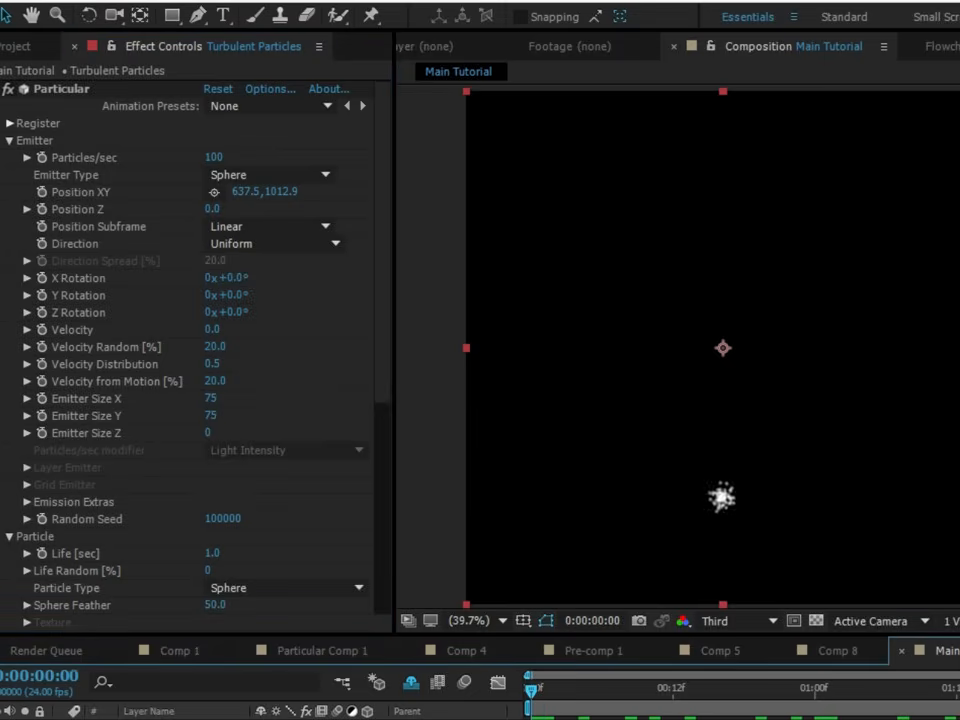
- Set Wind Y to -400 in Particular's Air physics settings so the particles rise
left_click_drag(379, 253, 25, 553)
left_click(27, 605)
scroll(100, 500, "down", 5)
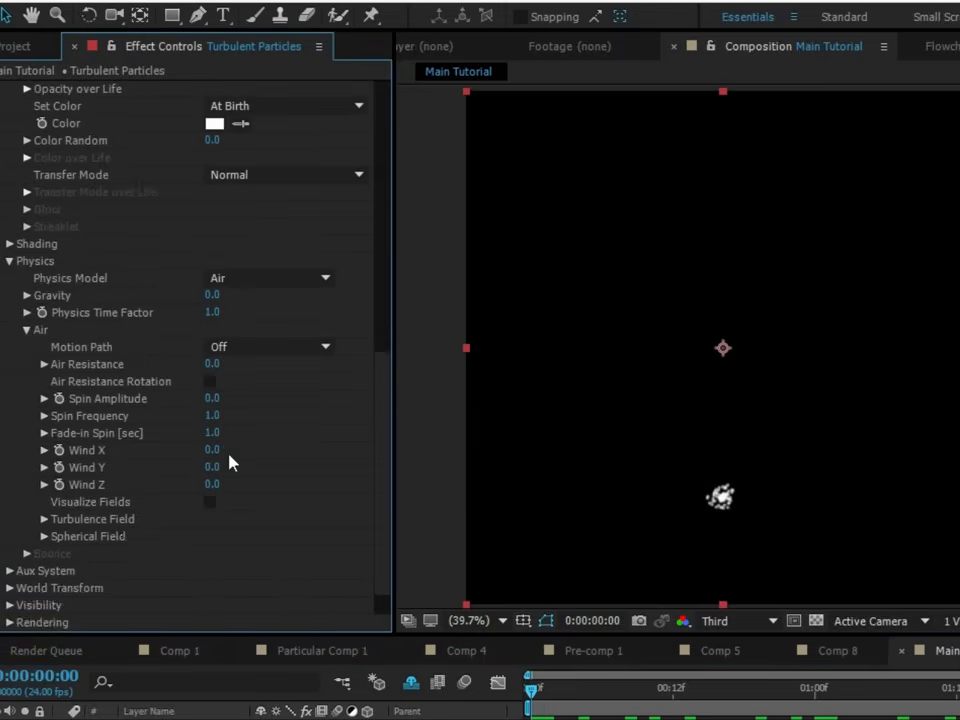
left_click(213, 467)
type("-400")
key("Return")
- Set the particle Life to 1.5 seconds and preview the rising particles from the first frame
scroll(131, 294, "up", 5)
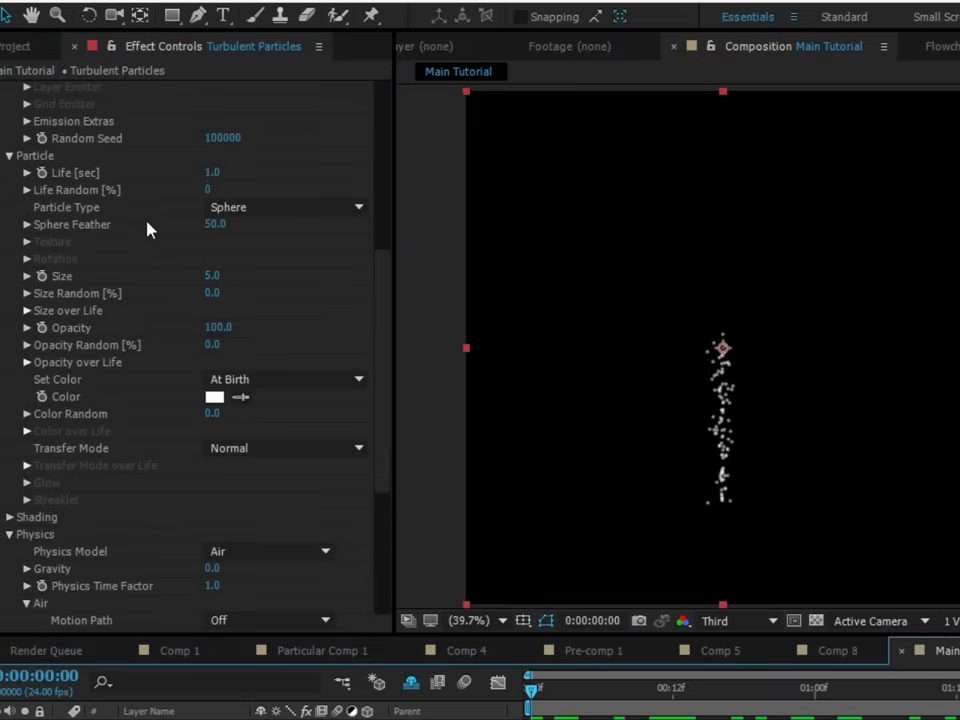
left_click_drag(212, 172, 290, 188)
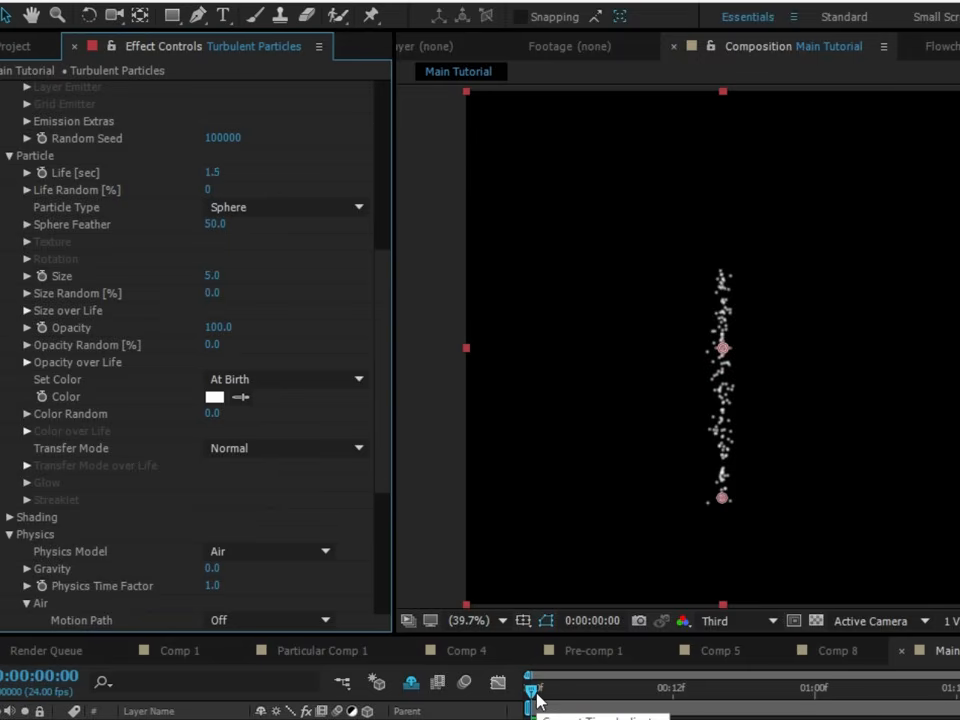
key("space")
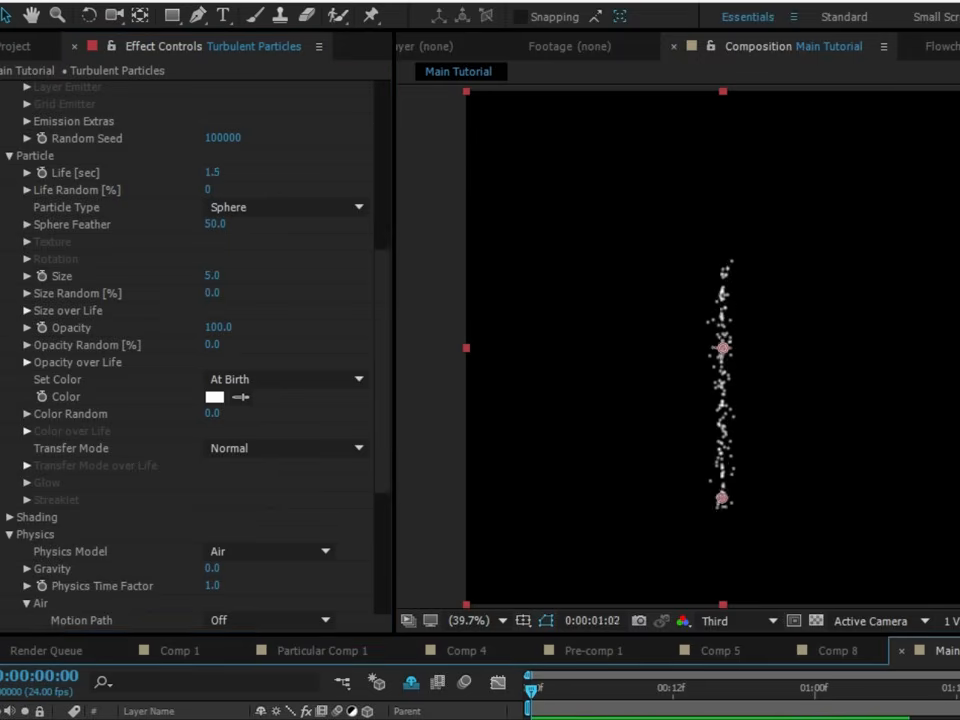
- Raise Particles/sec to 10000 and widen the emitter by setting Emitter Size X to 298
left_click_drag(386, 358, 388, 90)
mouse_move(209, 160)
left_mouse_down()
mouse_move(270, 157)
mouse_move(210, 157)
left_mouse_up()
left_click(210, 157)
type("10000")
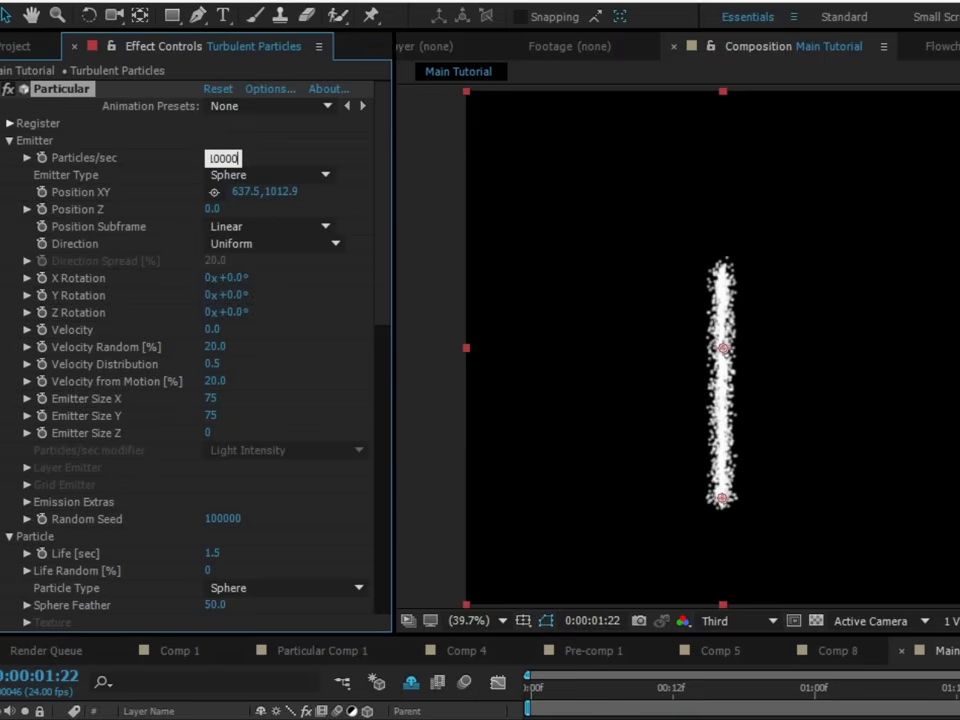
left_click(285, 160)
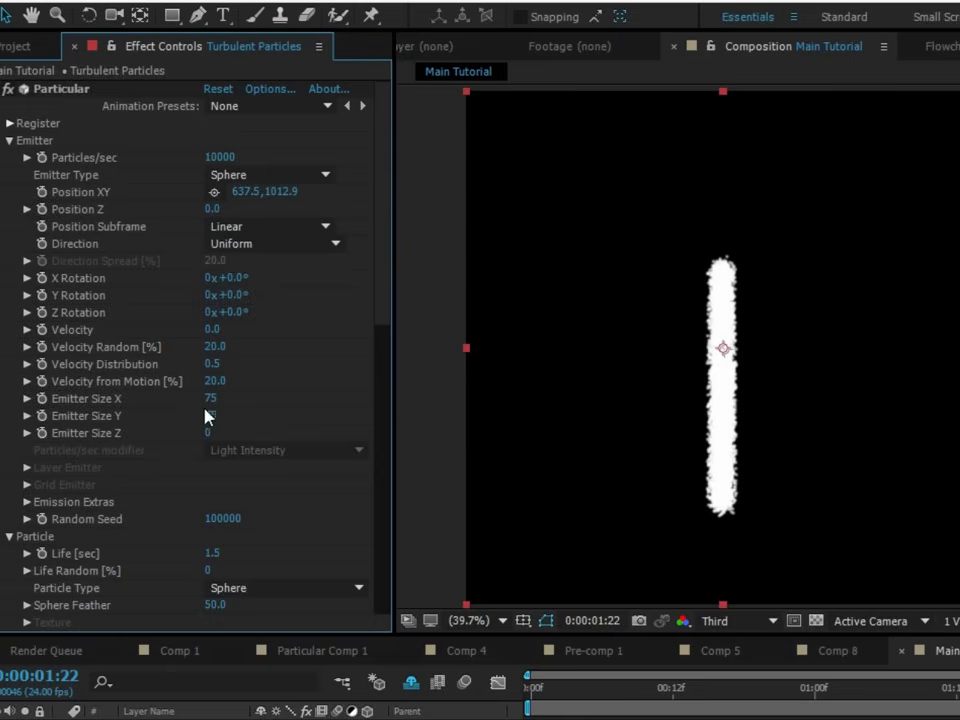
left_click_drag(207, 402, 418, 404)
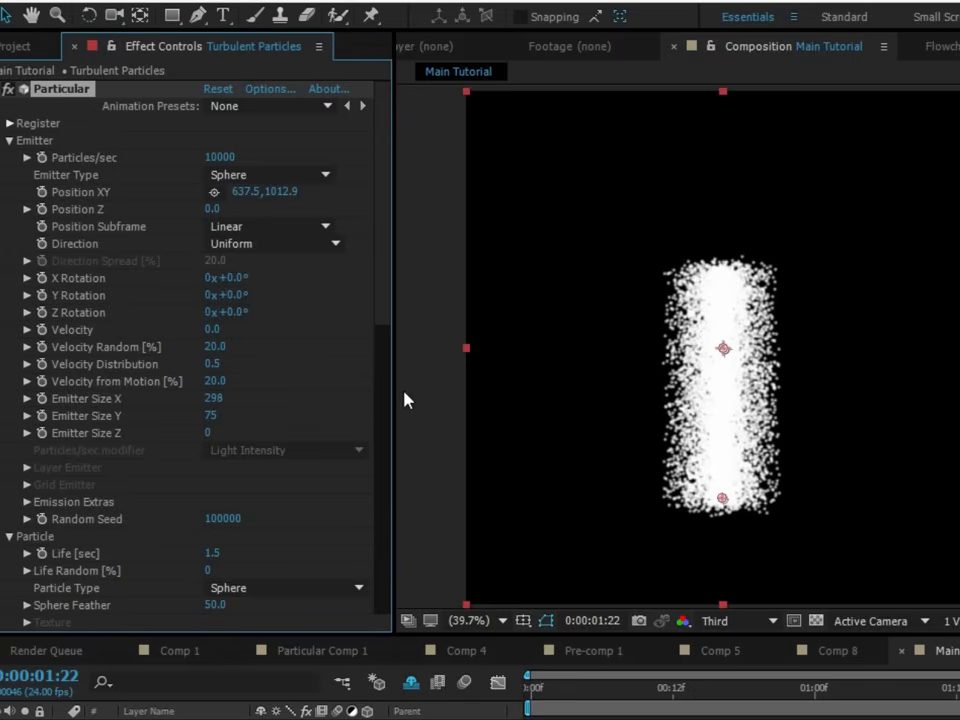
- Reduce the particle Size to 2
left_click_drag(386, 300, 388, 392)
left_click(216, 456)
type("2")
key("Return")
- Set the Turbulence Field's Affect Position to 400 in the Air physics settings
scroll(380, 467, "down", 5)
scroll(380, 467, "down", 5)
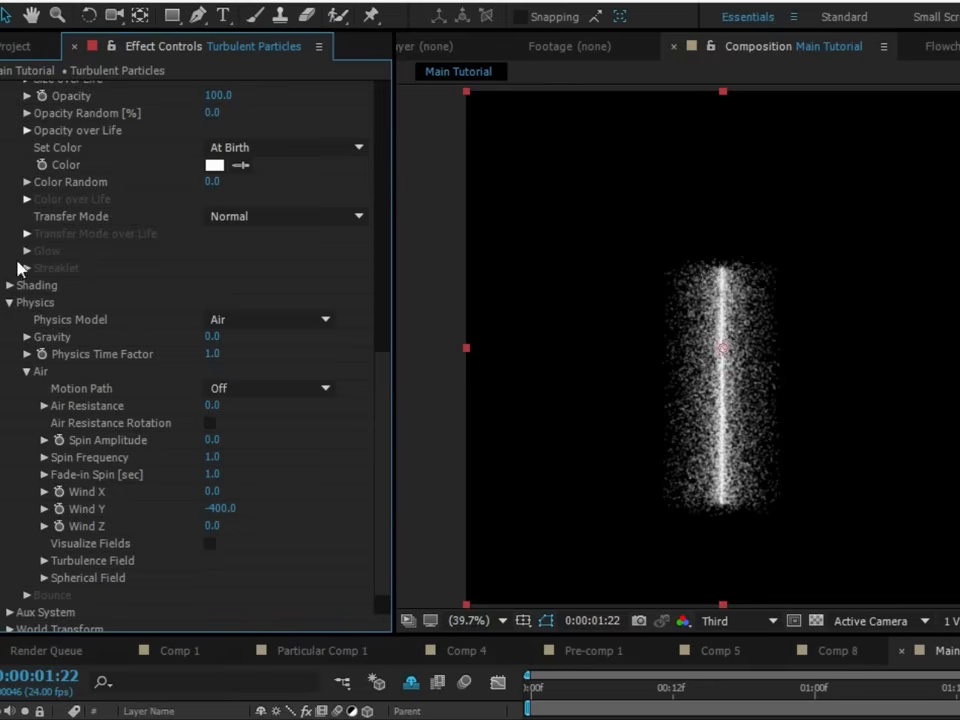
left_click(43, 560)
scroll(340, 608, "down", 5)
left_click_drag(214, 415, 376, 420)
left_click(214, 415)
type("400")
left_click(298, 398)
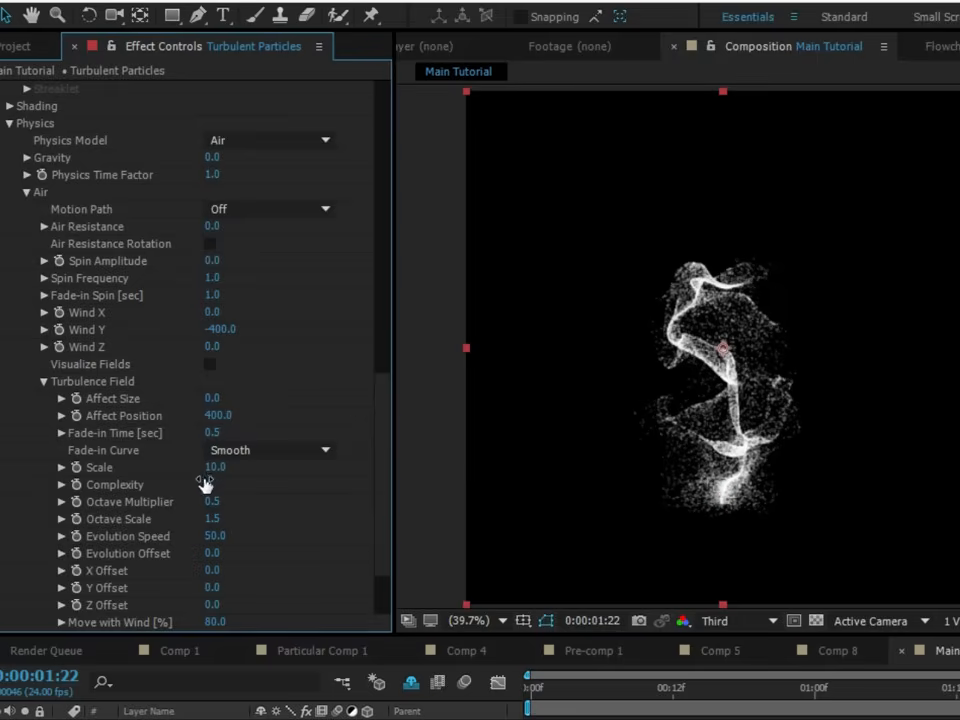
- Set the Turbulence Field's Fade-in Time to 1 second
left_click(213, 434)
type("1")
left_click(343, 396)
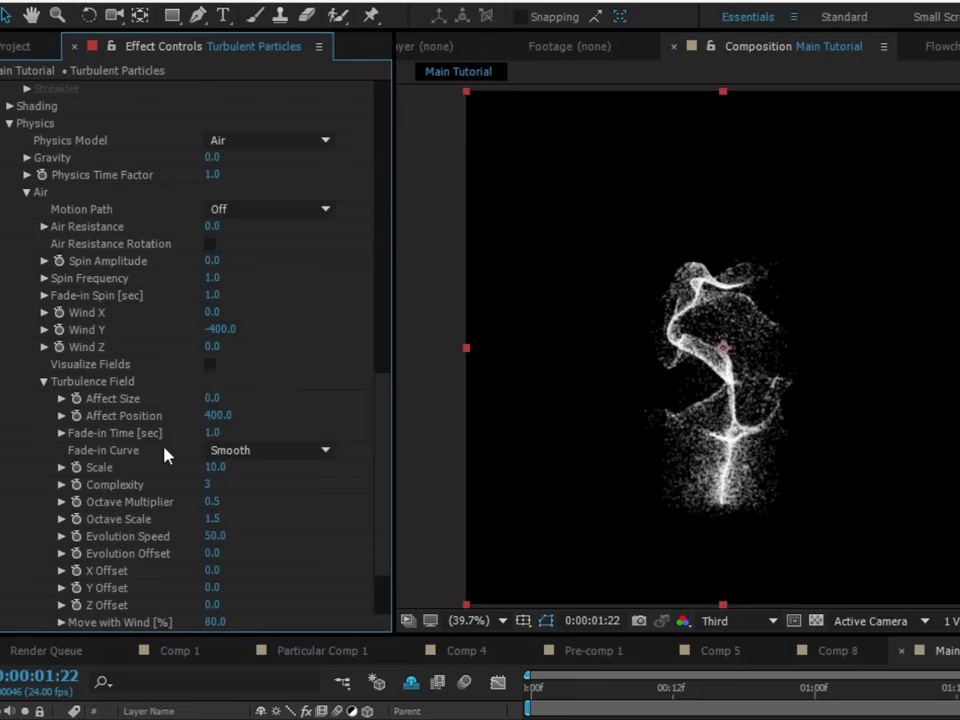
- Set the Turbulence Field's Scale to 7
left_click(214, 467)
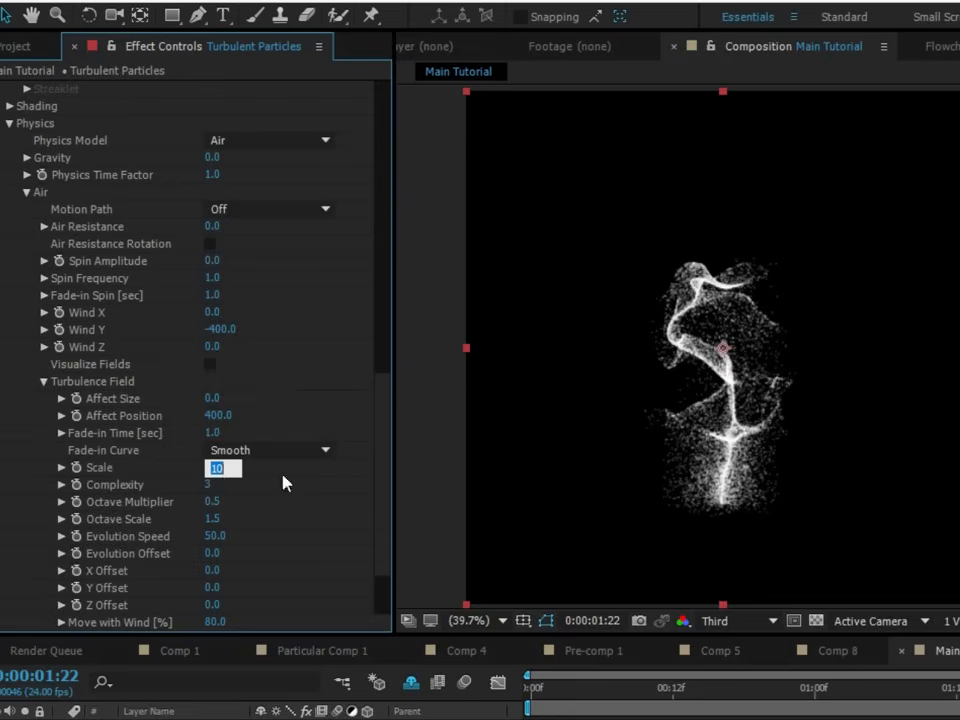
type("6")
double_click(235, 466)
type("7")
key("Return")
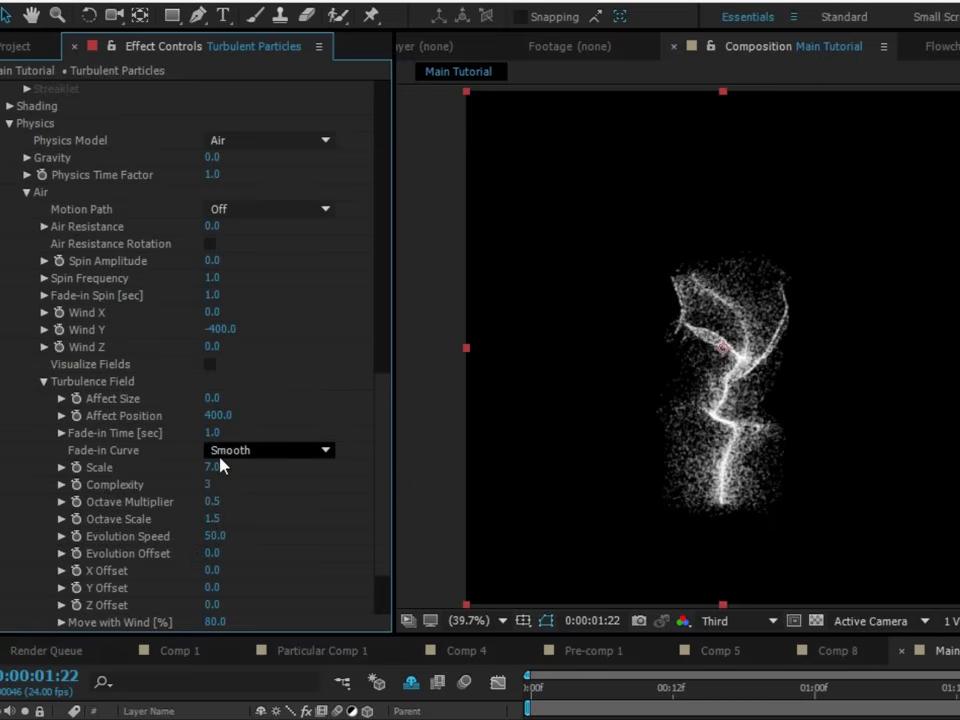
- Set the Turbulence Field's Octave Multiplier to 1.8 and preview the particle motion from the start of the composition
left_click(99, 502)
left_click(214, 503)
type("1.8")
left_click(270, 523)
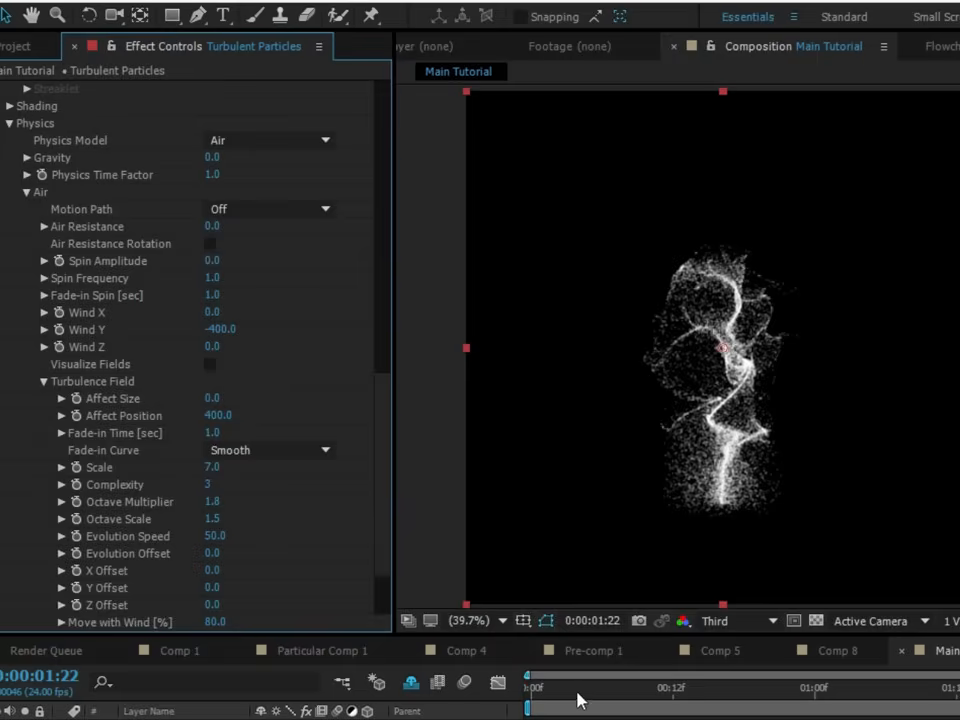
left_click_drag(549, 691, 262, 669)
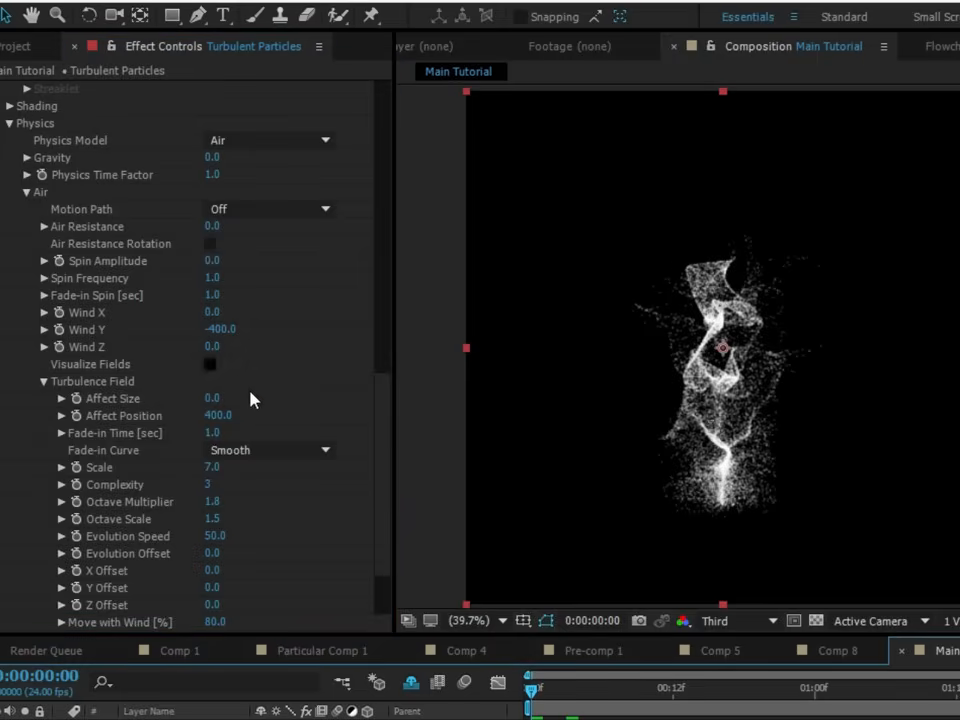
key("space")
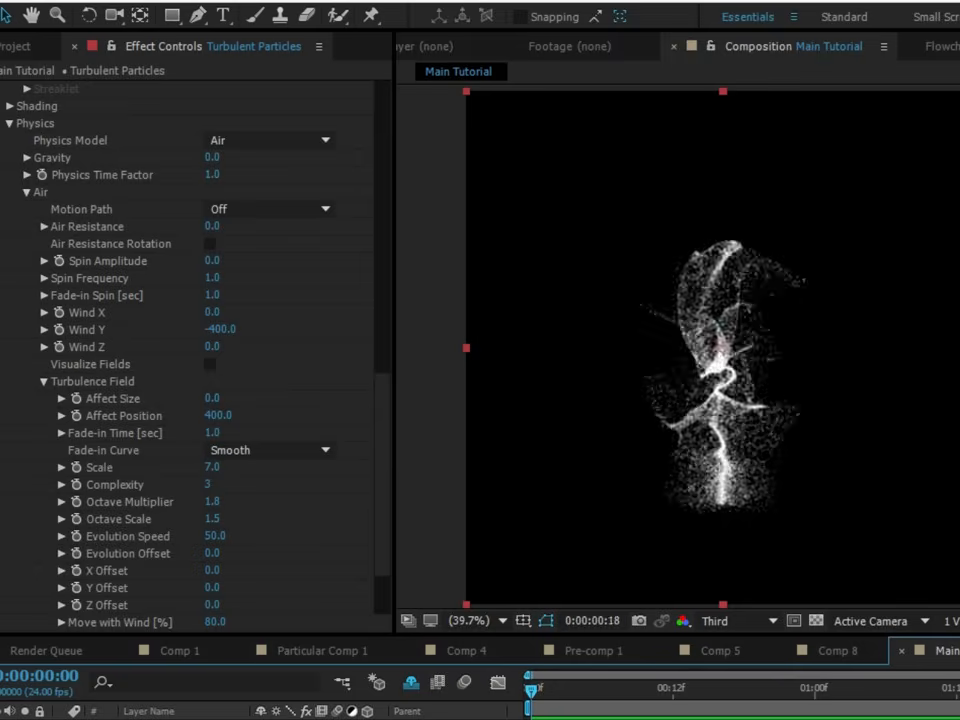
- Set the Turbulence Field's Evolution Speed to 15, checking it around 0:00:01:05 before returning to the first frame
left_click(862, 689)
left_click(872, 693)
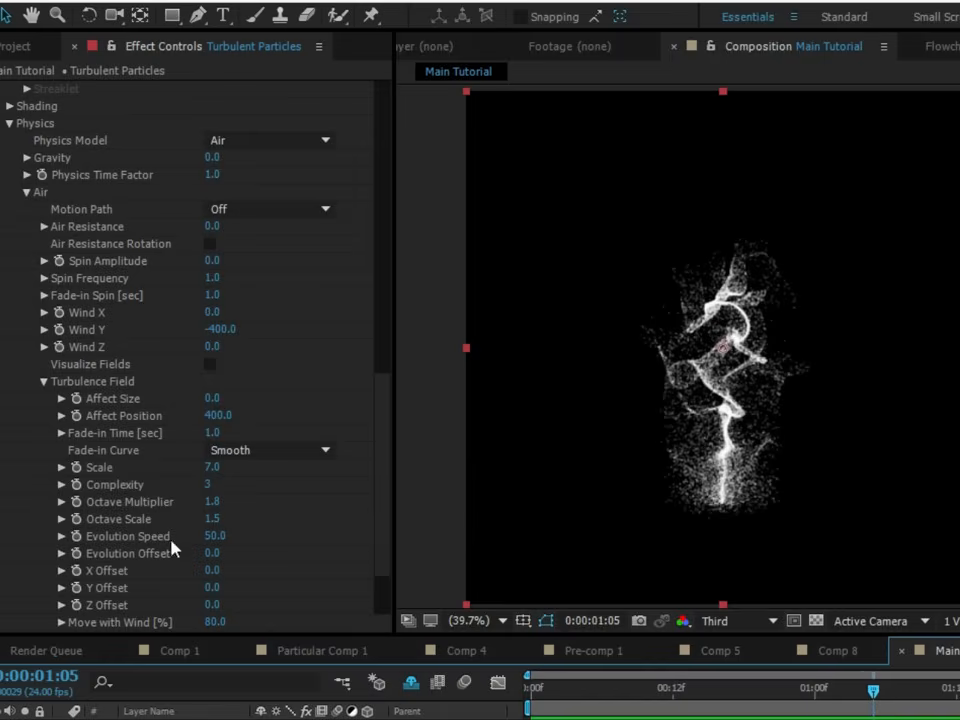
left_click(210, 538)
type("15")
left_click(270, 545)
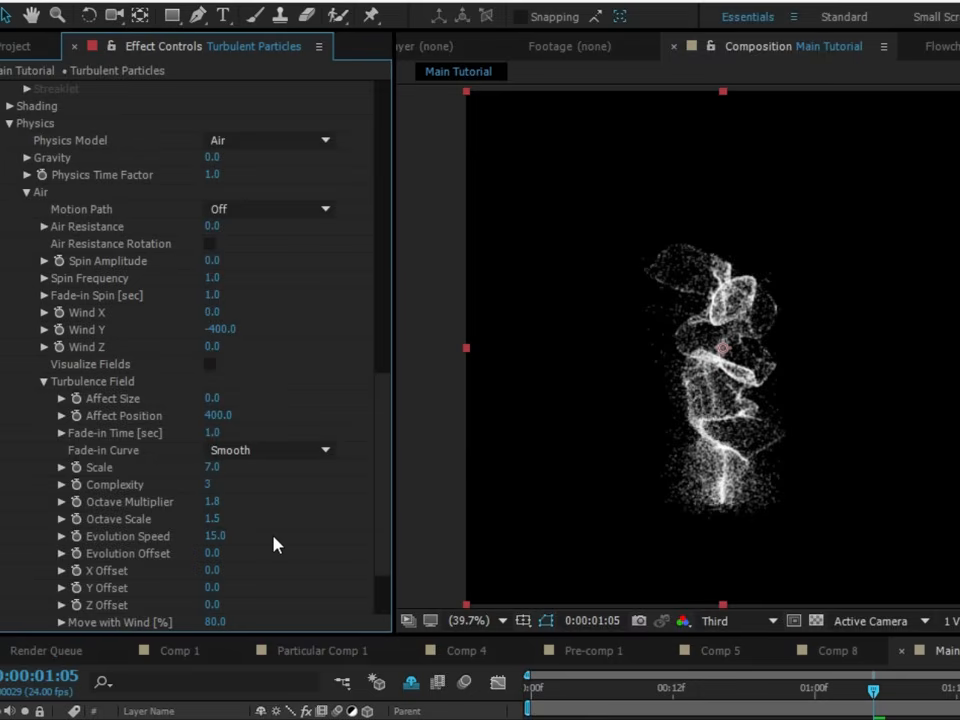
key("Home")
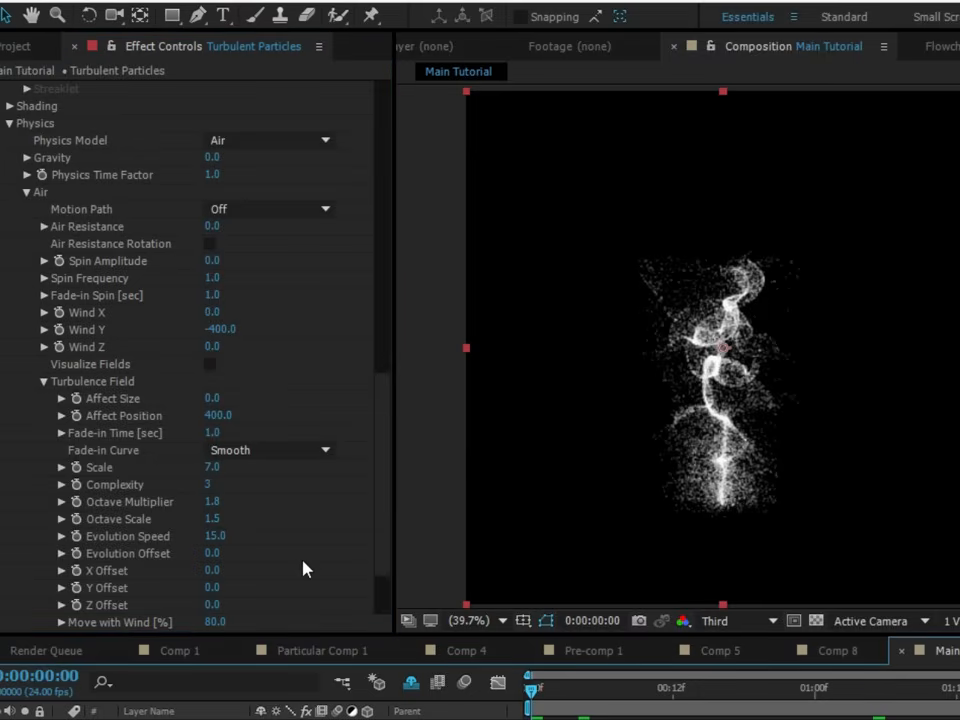
- Set the Turbulence Field's Move with Wind to 100 percent and preview the animation
scroll(288, 604, "down", 2)
left_click(215, 577)
type("100")
left_click(285, 577)
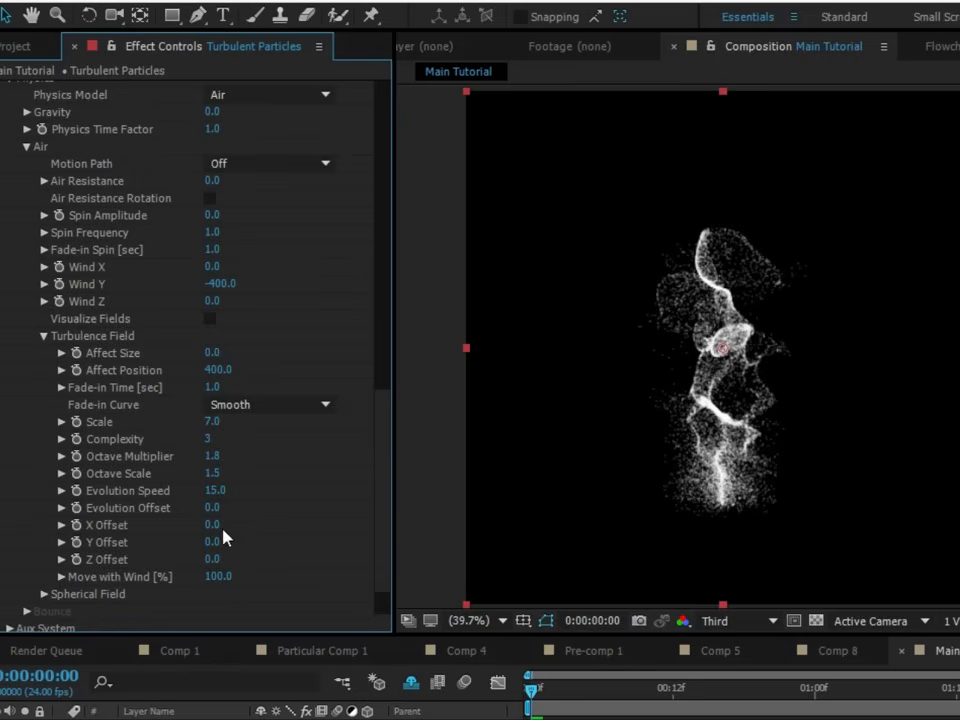
key("space")
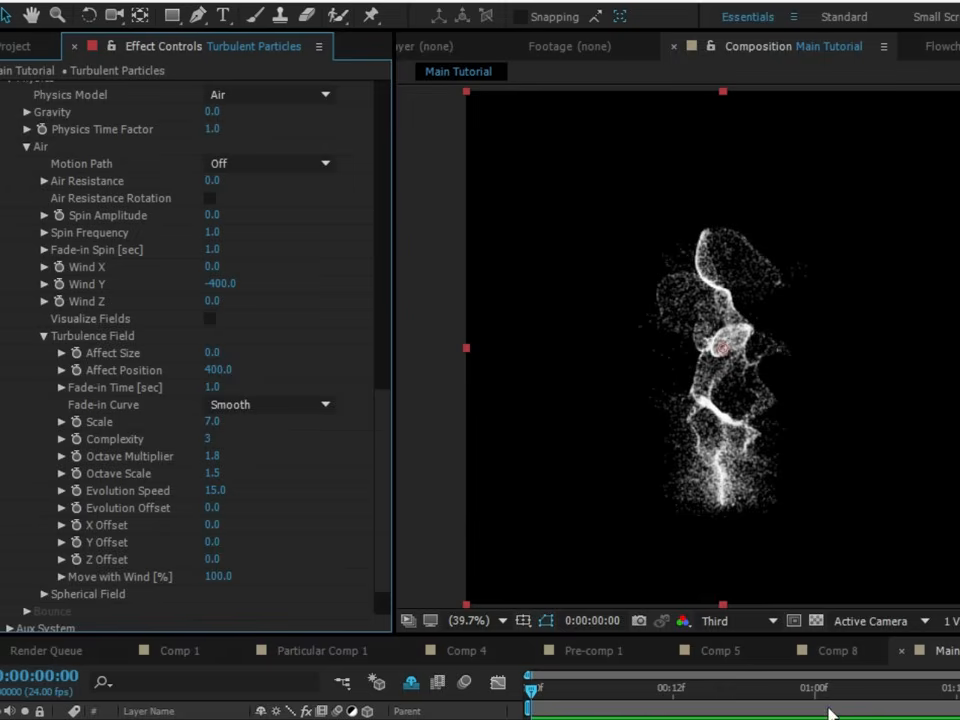
- Raise the Turbulence Field's Affect Position to 559 while viewing the frame at 0:00:01:07
left_click(888, 690)
left_click(220, 370)
left_click_drag(243, 373, 380, 371)
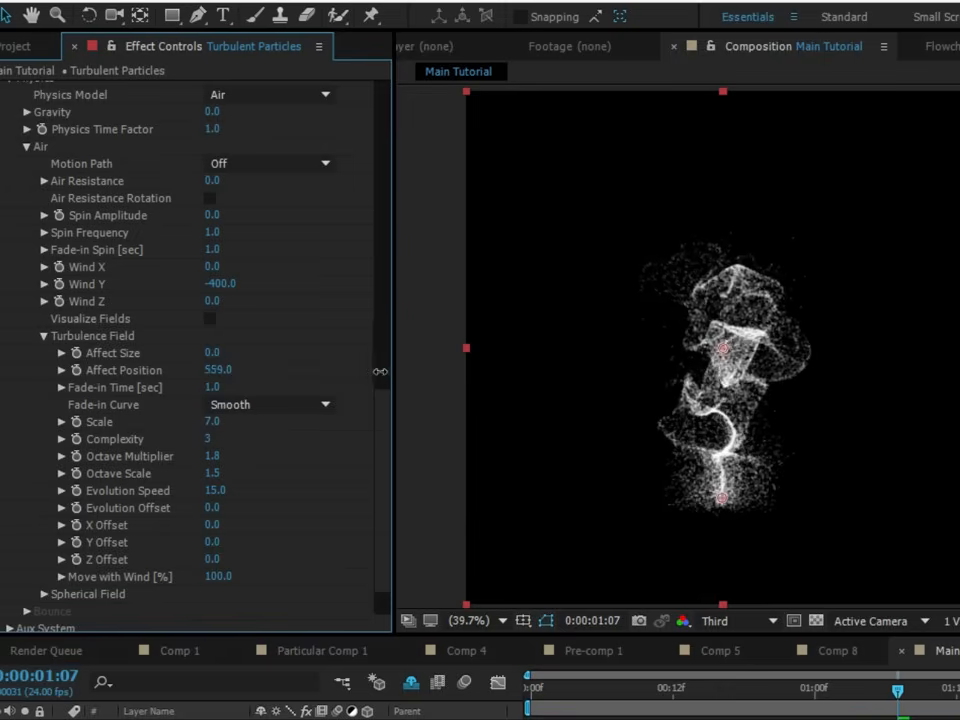
- Shape the Size over Life curve so particles grow from zero at birth and shrink to zero at death, and preview it from the start
scroll(380, 371, "up", 6)
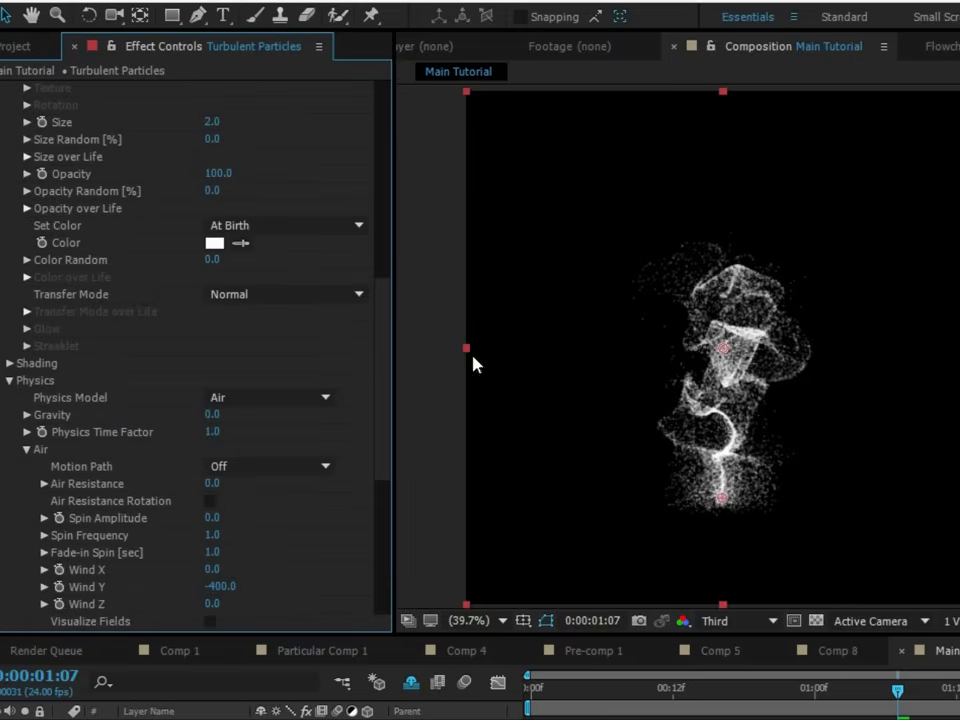
scroll(26, 287, "up", 6)
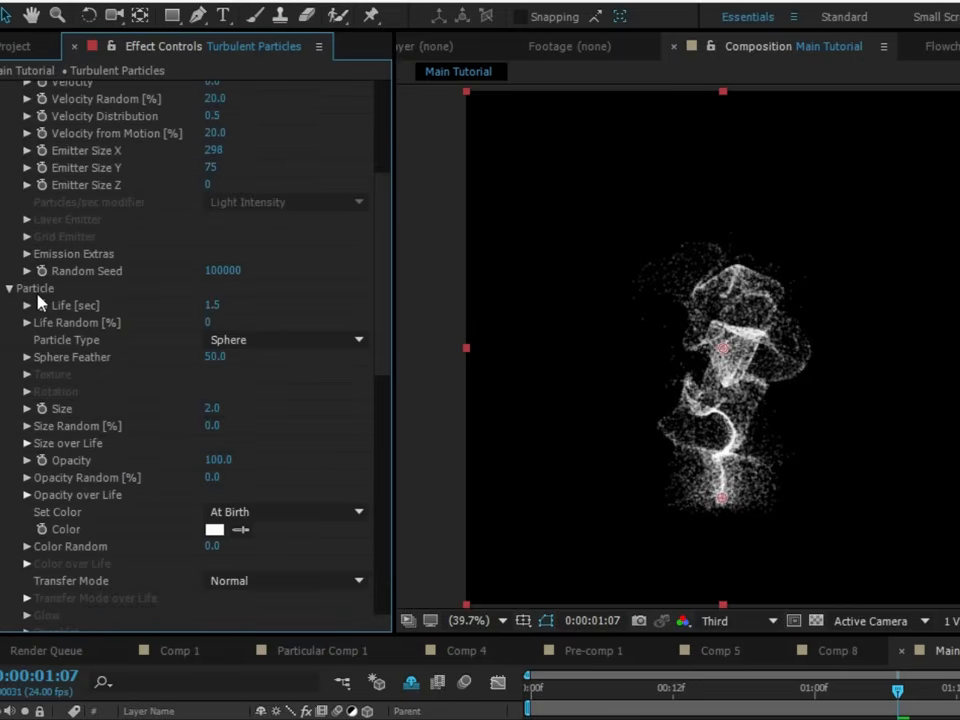
left_click(20, 287)
left_click(26, 443)
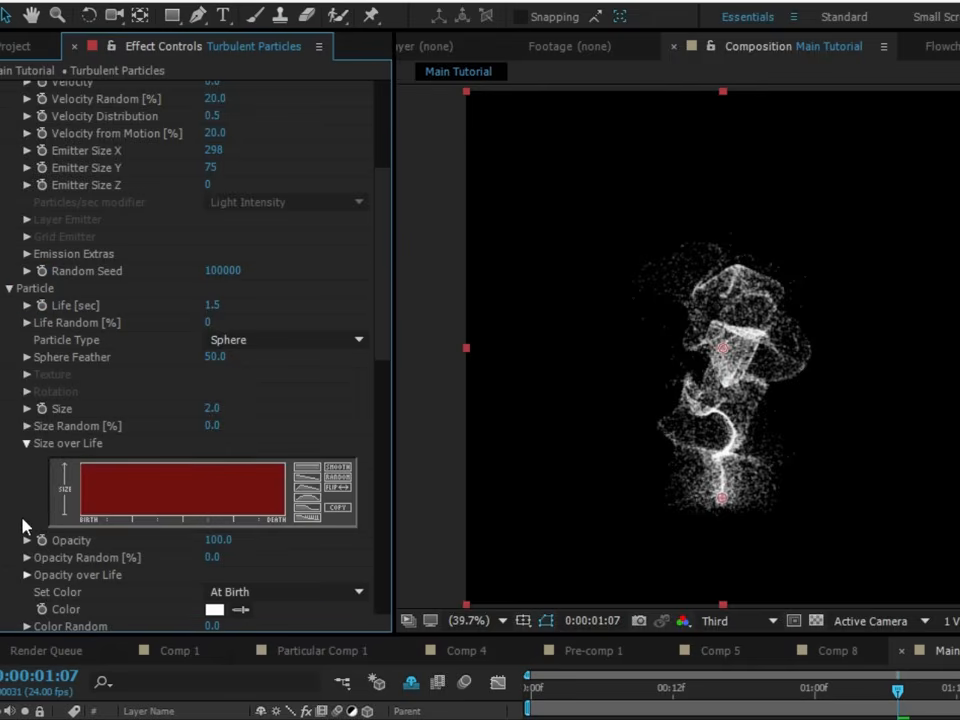
left_click(26, 575)
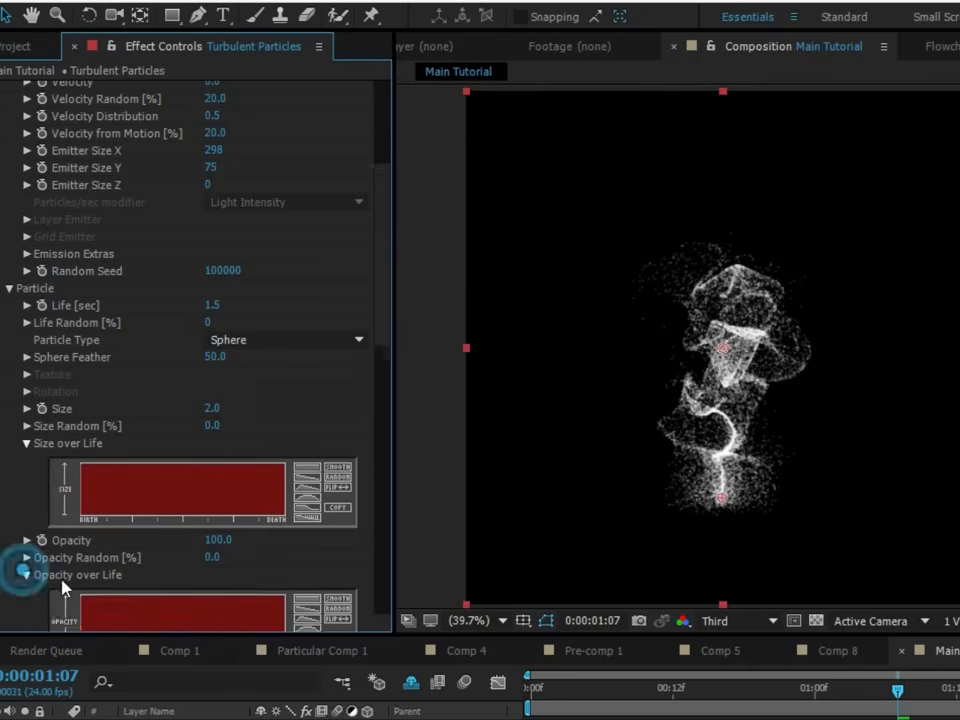
left_click(26, 542)
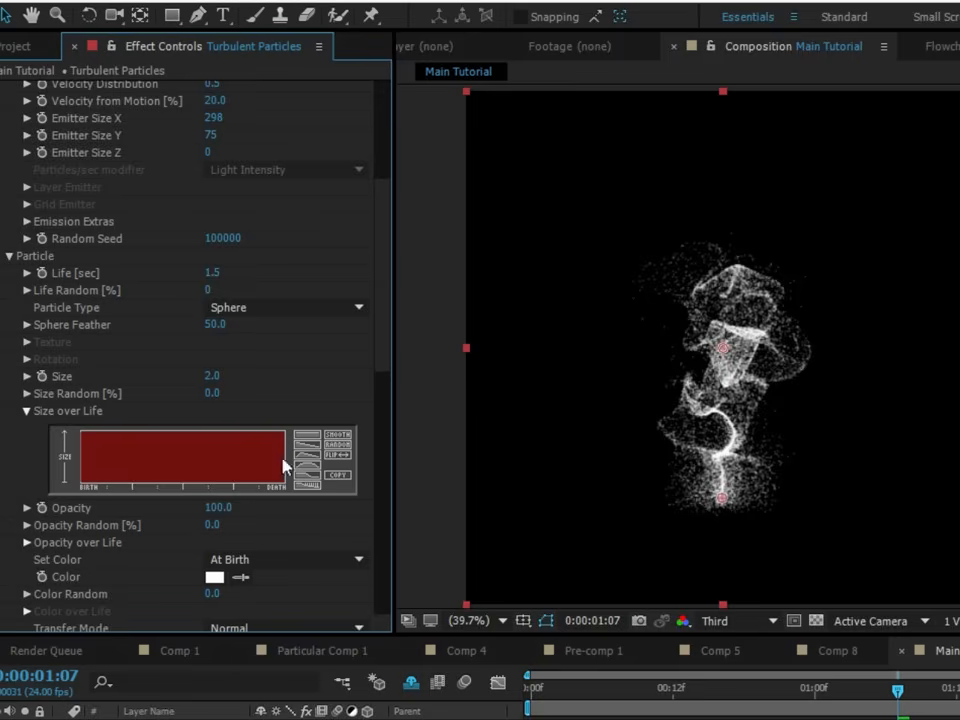
mouse_move(81, 483)
left_mouse_down()
mouse_move(139, 430)
mouse_move(206, 418)
mouse_move(283, 484)
left_mouse_up()
left_click_drag(658, 692, 154, 707)
key("space")
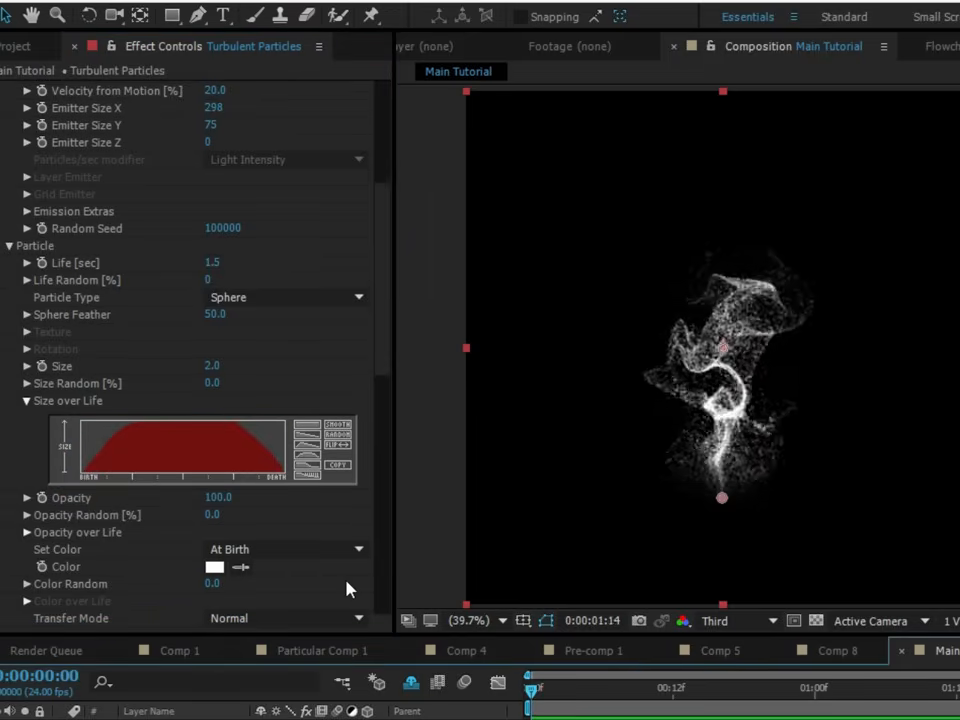
- Lower a physics value on the Turbulent Particles layer and return the playhead to the start of the composition
scroll(195, 450, "down", 5)
scroll(200, 480, "down", 2)
left_click_drag(222, 552, 167, 551)
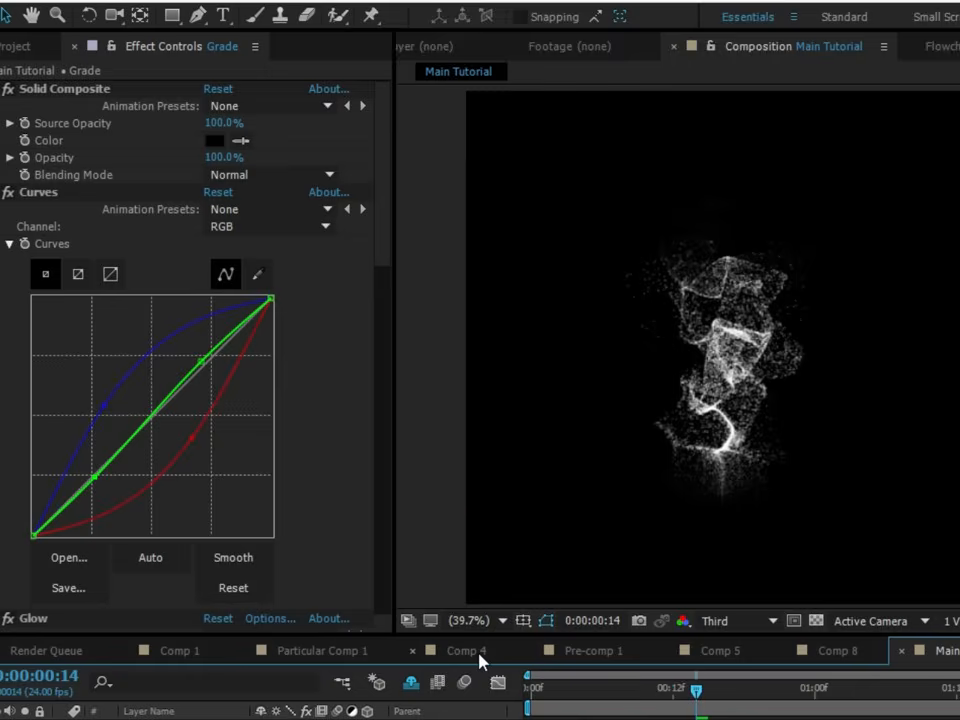
left_click(460, 719)
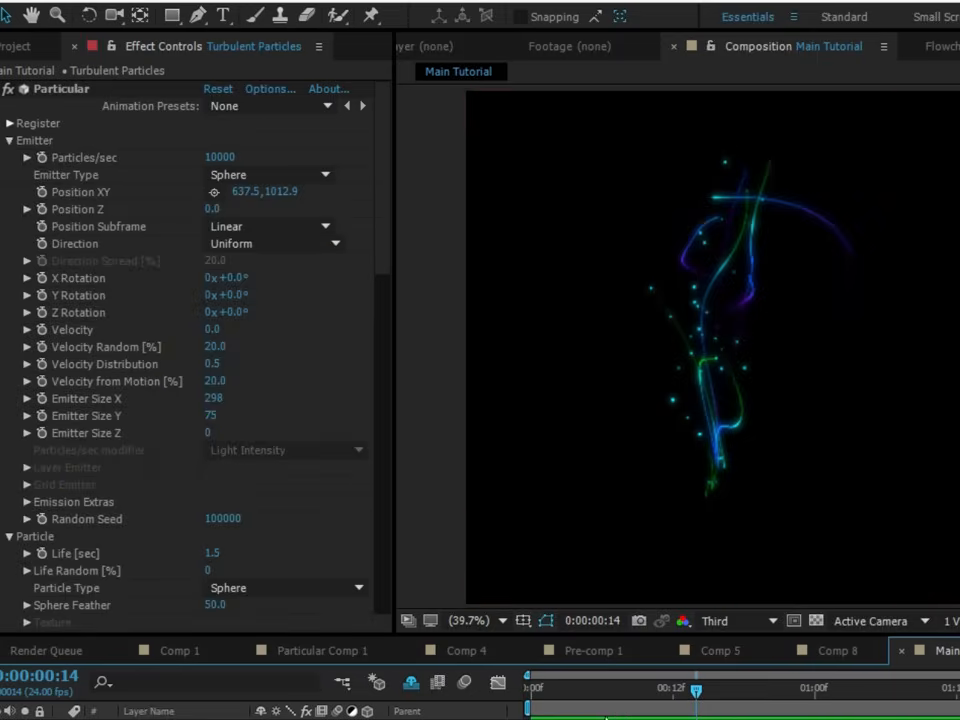
left_click_drag(617, 692, 454, 706)
mouse_move(420, 528)
left_mouse_down()
mouse_move(556, 527)
mouse_move(404, 518)
left_mouse_up()
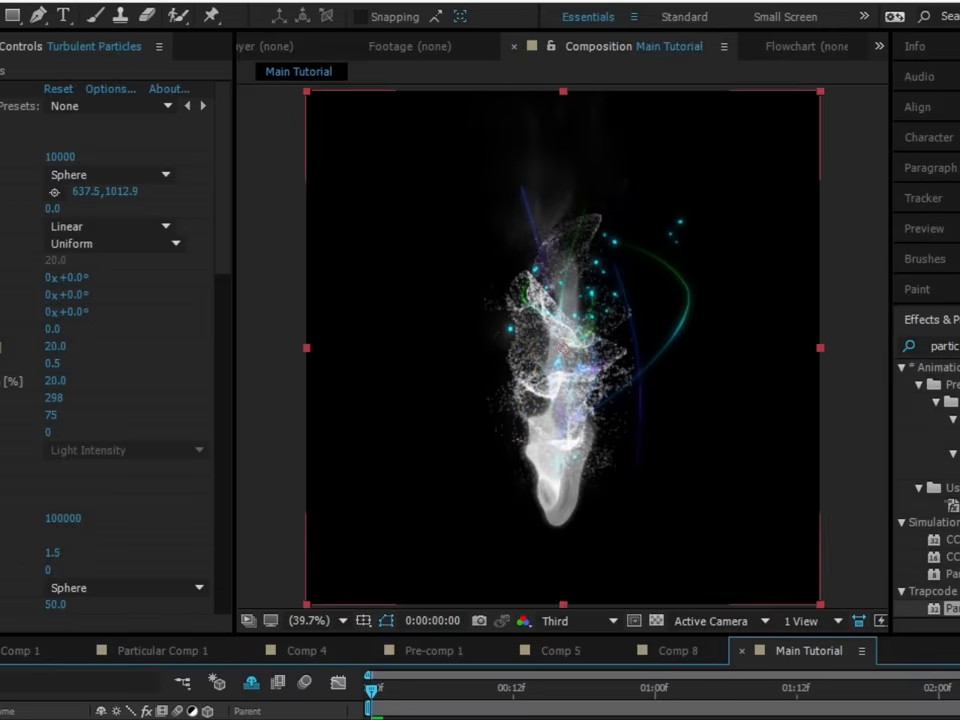
- Undo the display of the other coloured effect layers and select the Turbulent Particles layer
key("ctrl+shift+a")
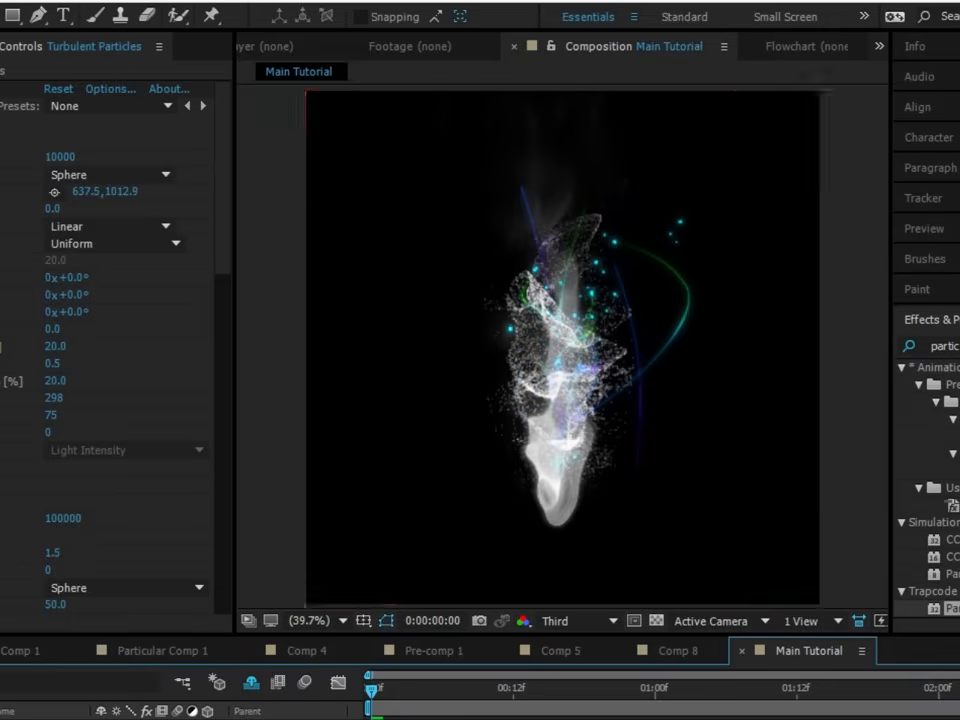
key("ctrl+z")
key("ctrl+z")
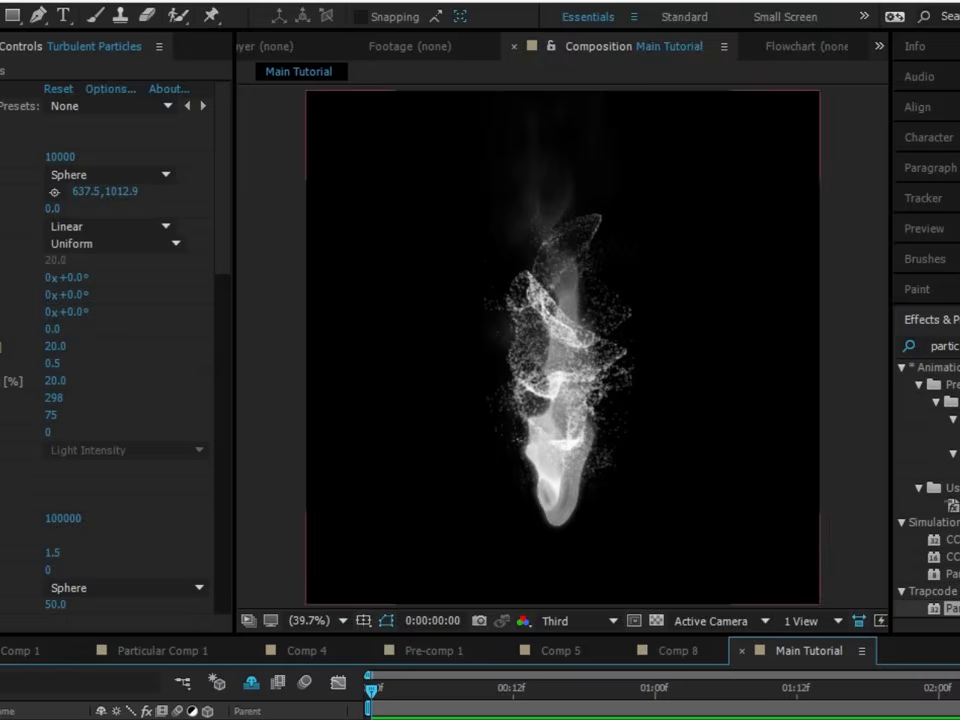
left_click(563, 348)
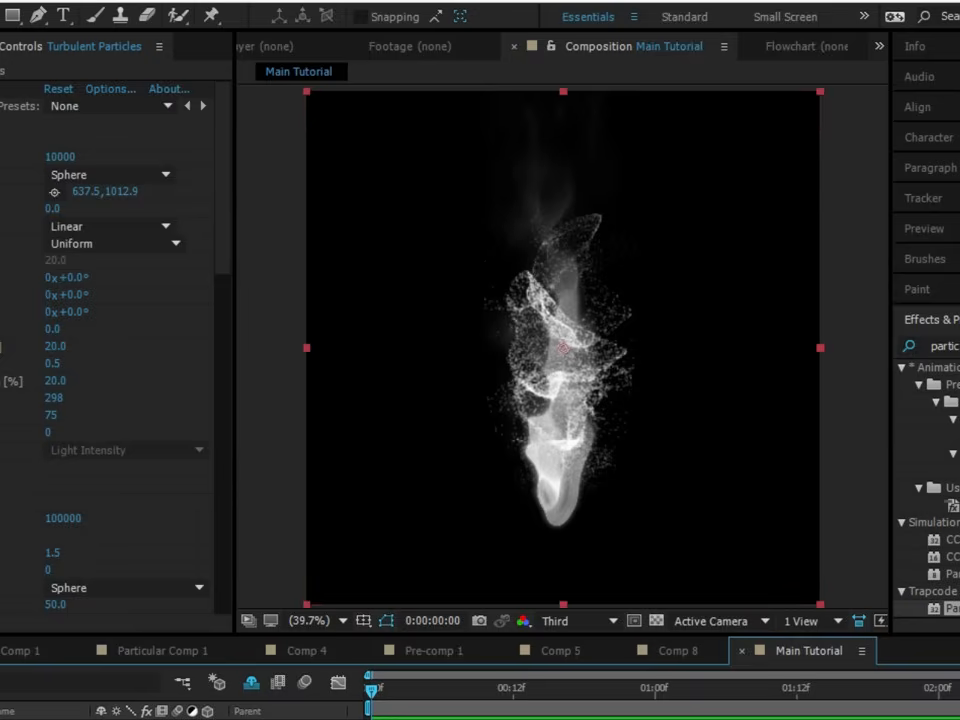
- Create a white 1280 x 1280 px solid named Trails and apply Trapcode Particular to it
key("ctrl+y")
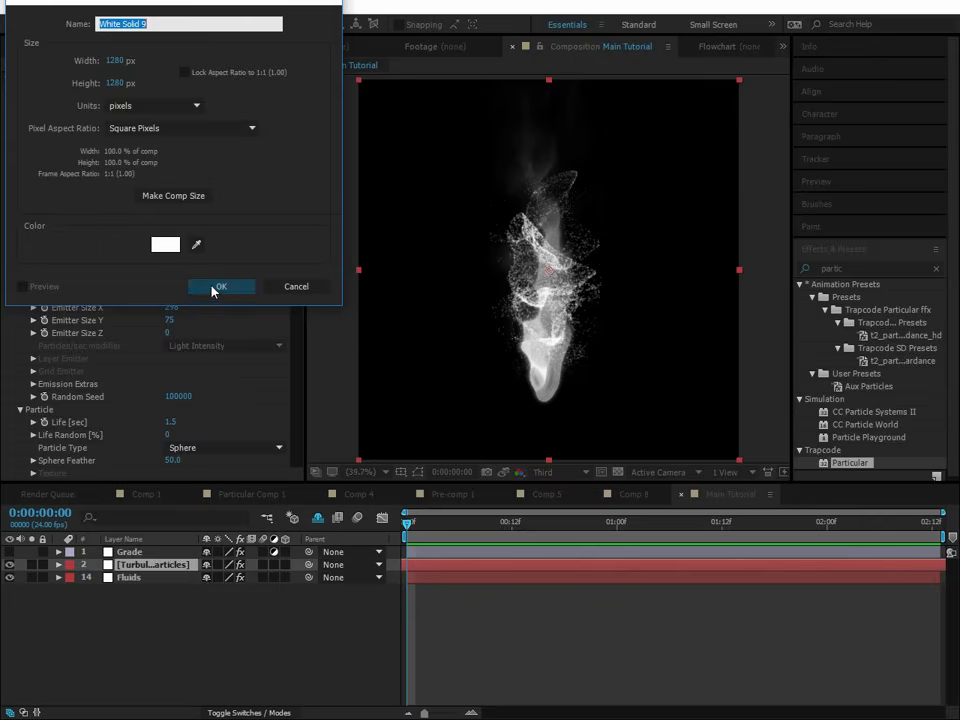
type("Trails")
key("Return")
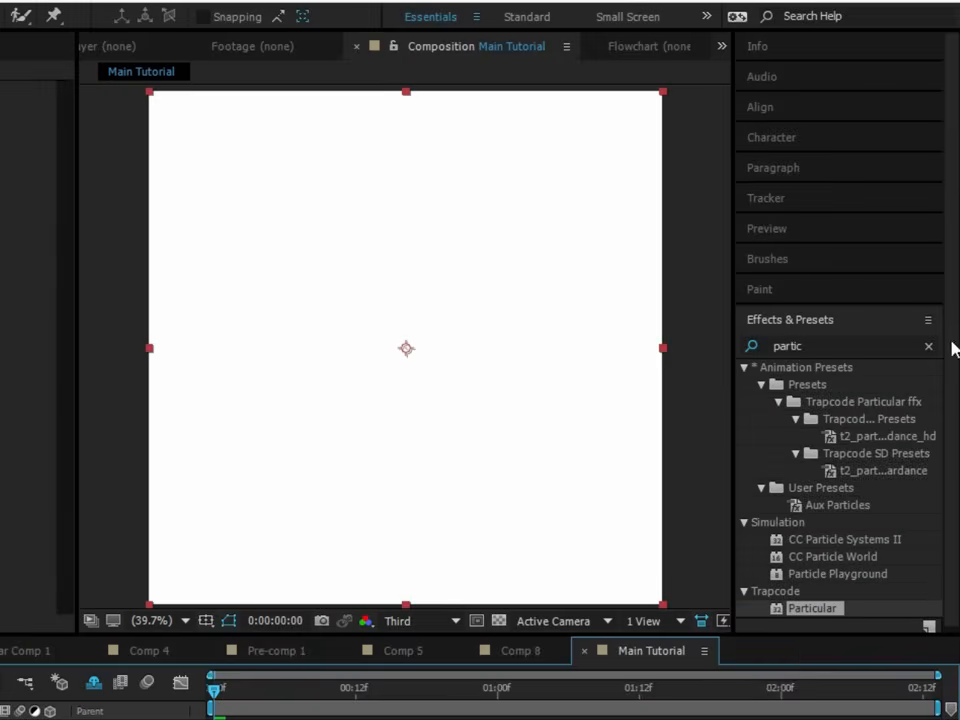
left_click_drag(821, 468, 154, 566)
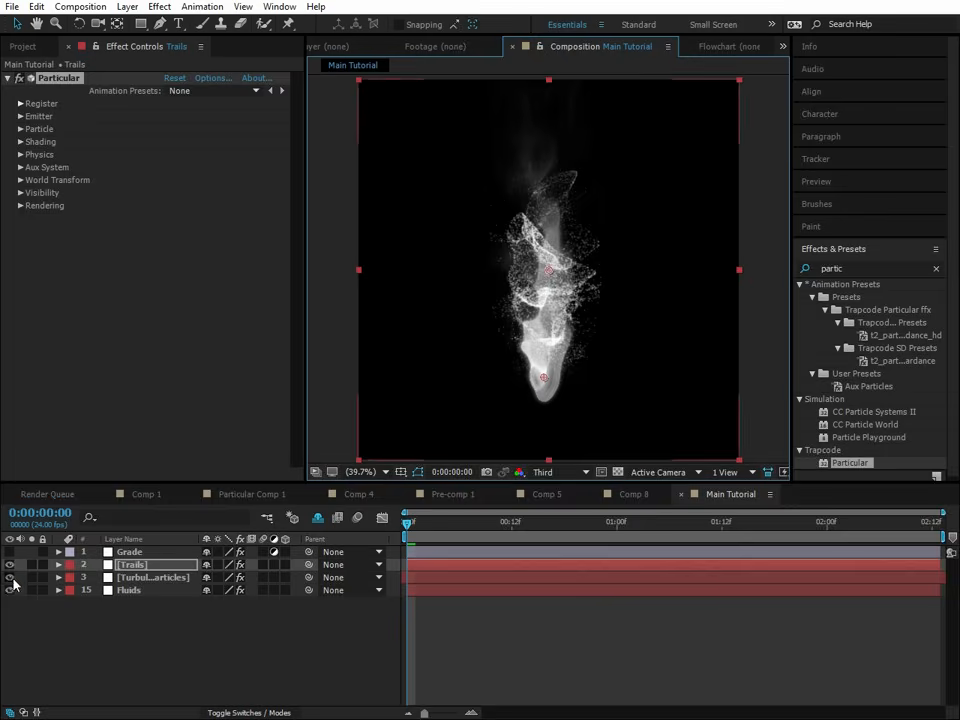
- Hide the Turbulent Particles and Fluids layers, and make the Trails layer start before the composition while still spanning its full length
left_click(10, 577)
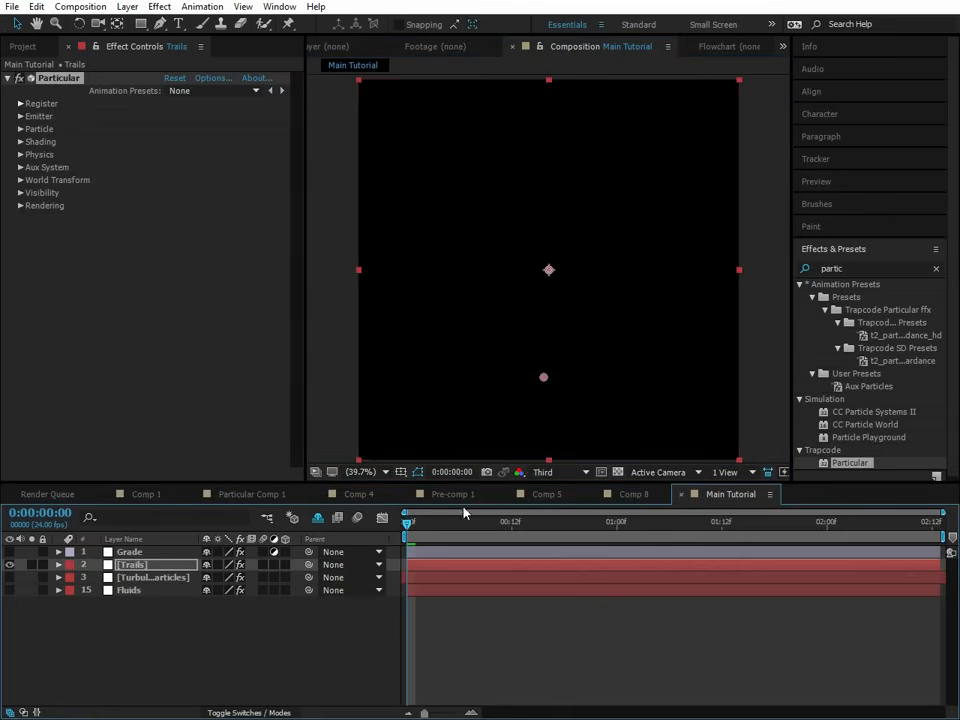
left_click_drag(932, 567, 652, 602)
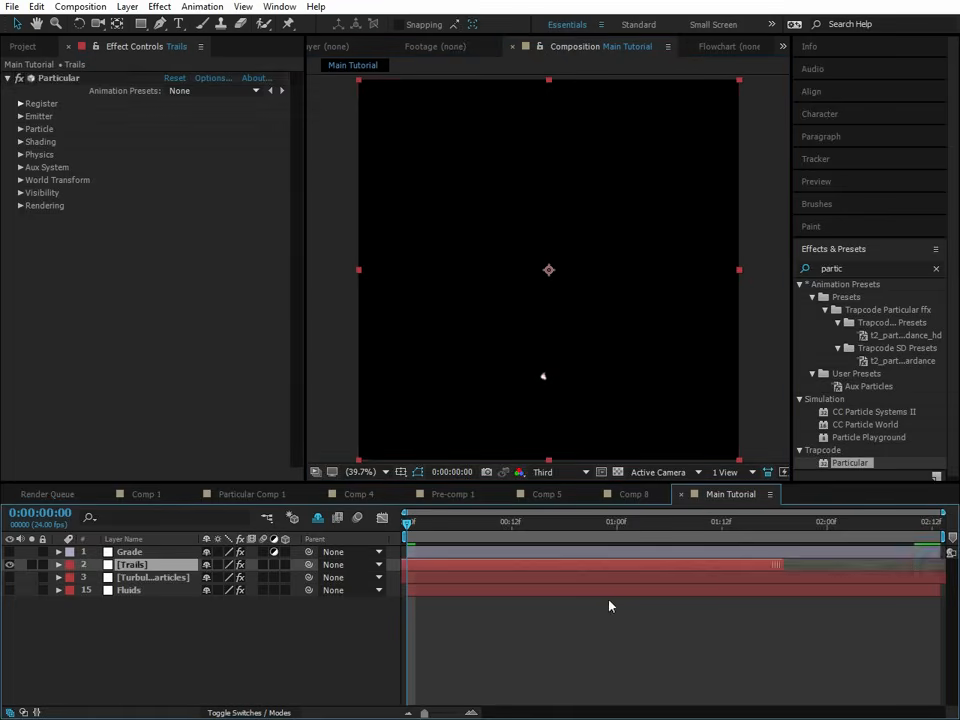
left_click(418, 566)
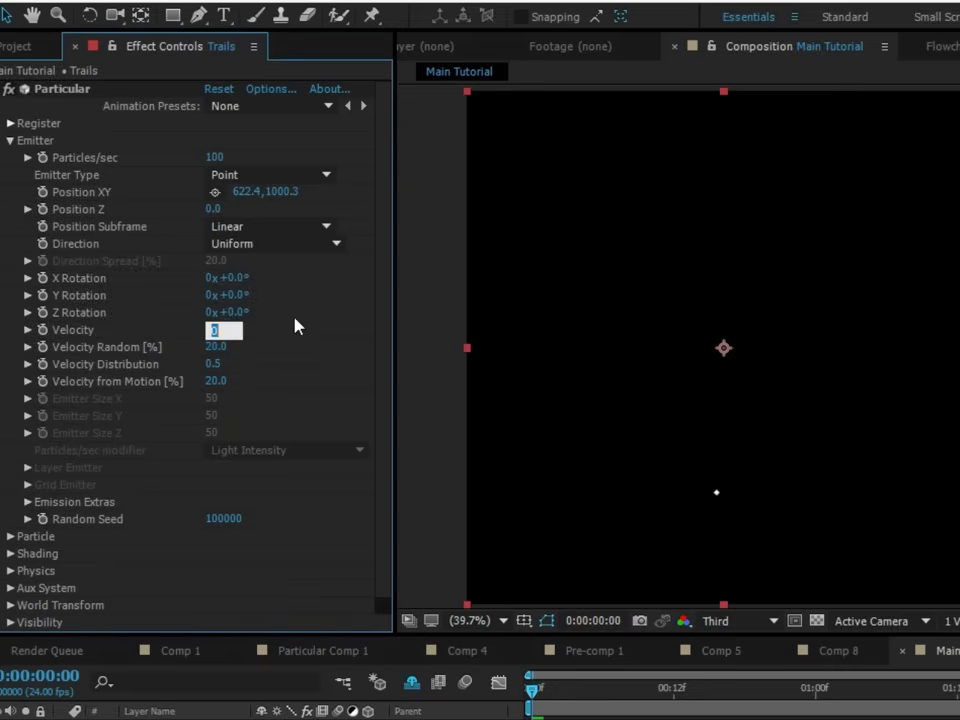
- Set the Trails emitter's Velocity to 0 and its Wind Y to -600 in the Air physics settings
left_click(238, 267)
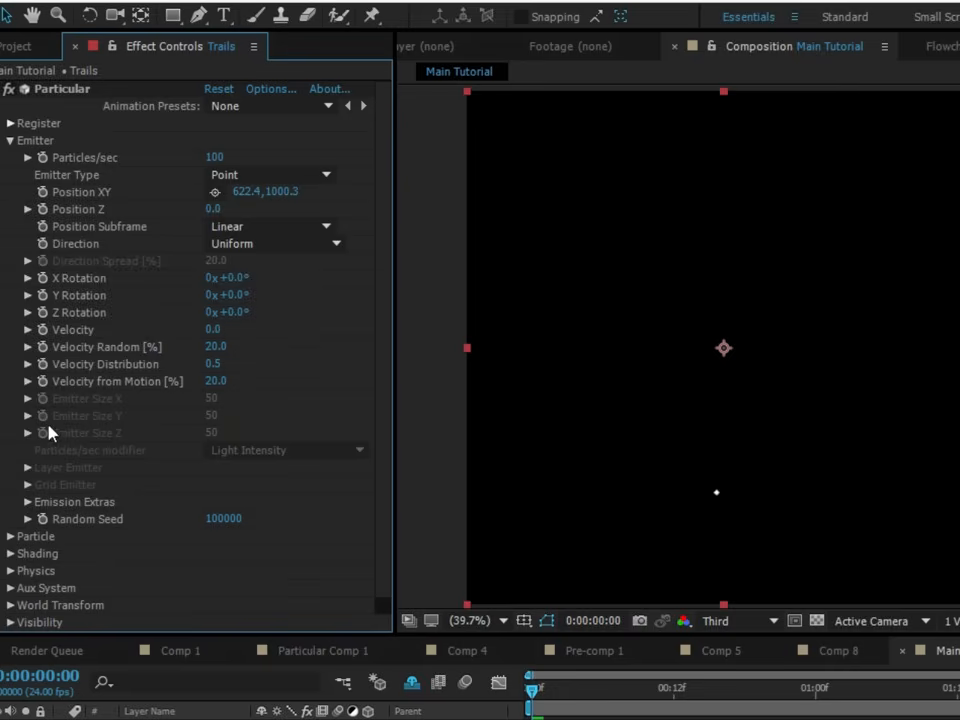
scroll(15, 510, "down", 1)
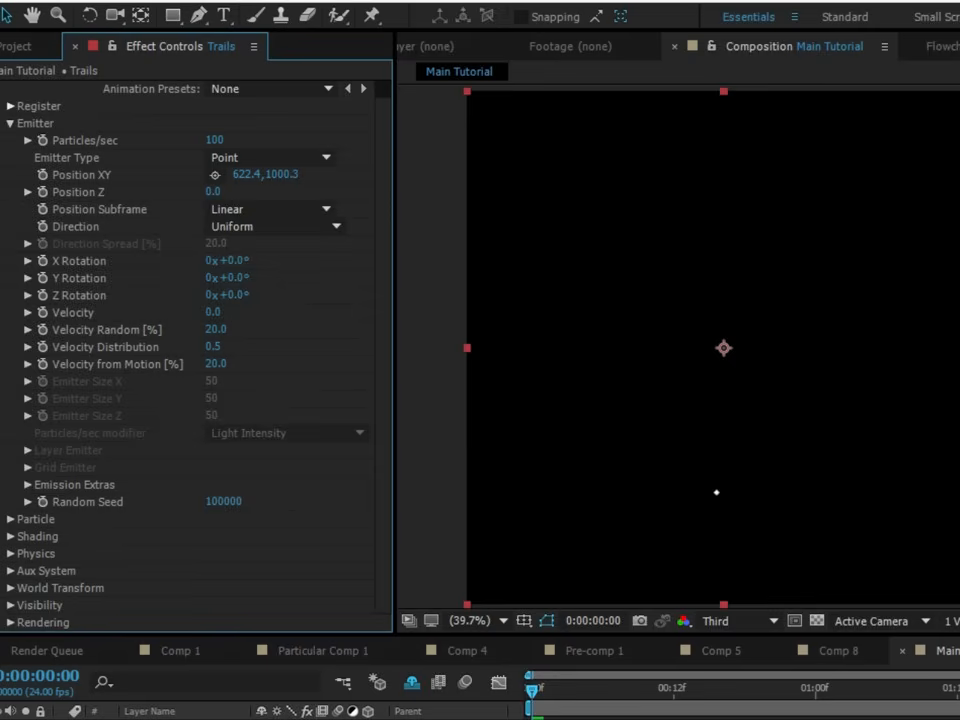
left_click(10, 553)
scroll(60, 558, "down", 1)
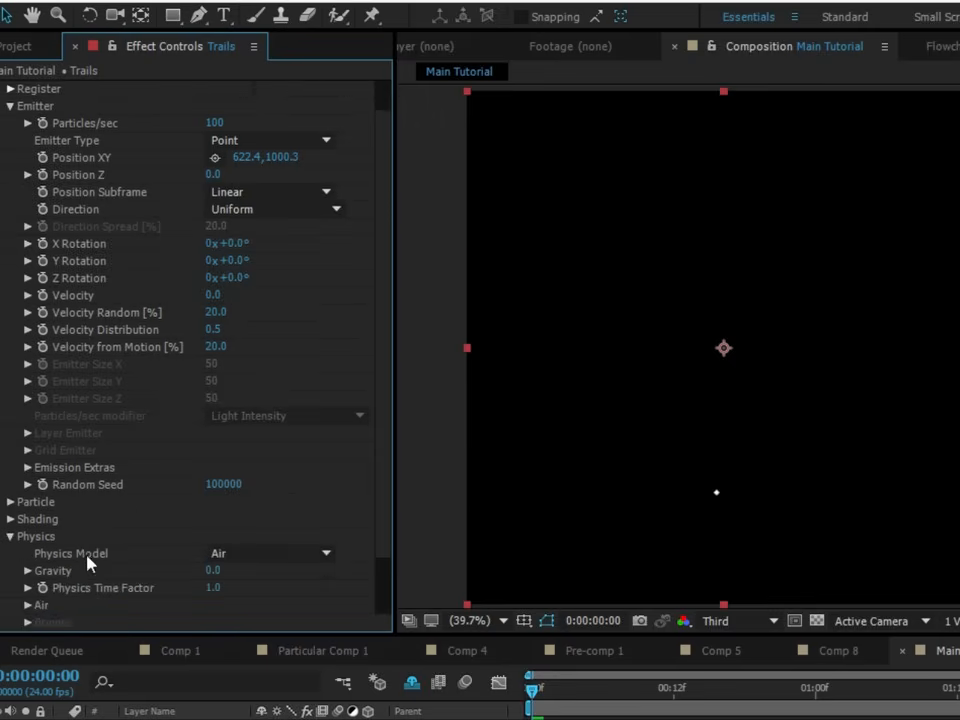
scroll(87, 563, "down", 4)
left_click(27, 534)
scroll(214, 600, "down", 7)
left_click(215, 558)
type("-600")
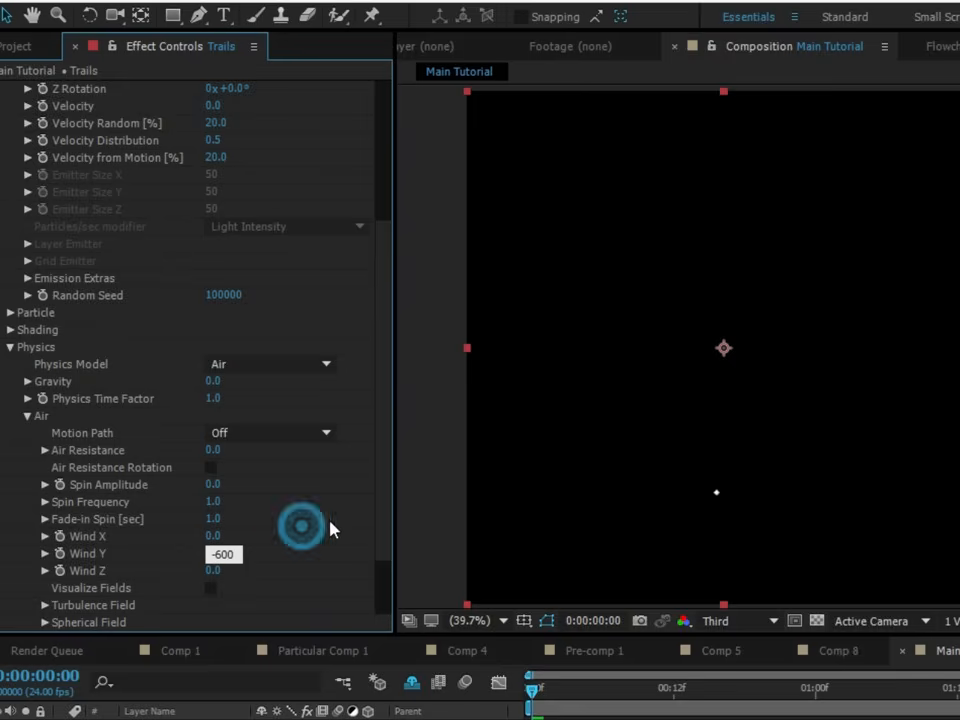
left_click(305, 532)
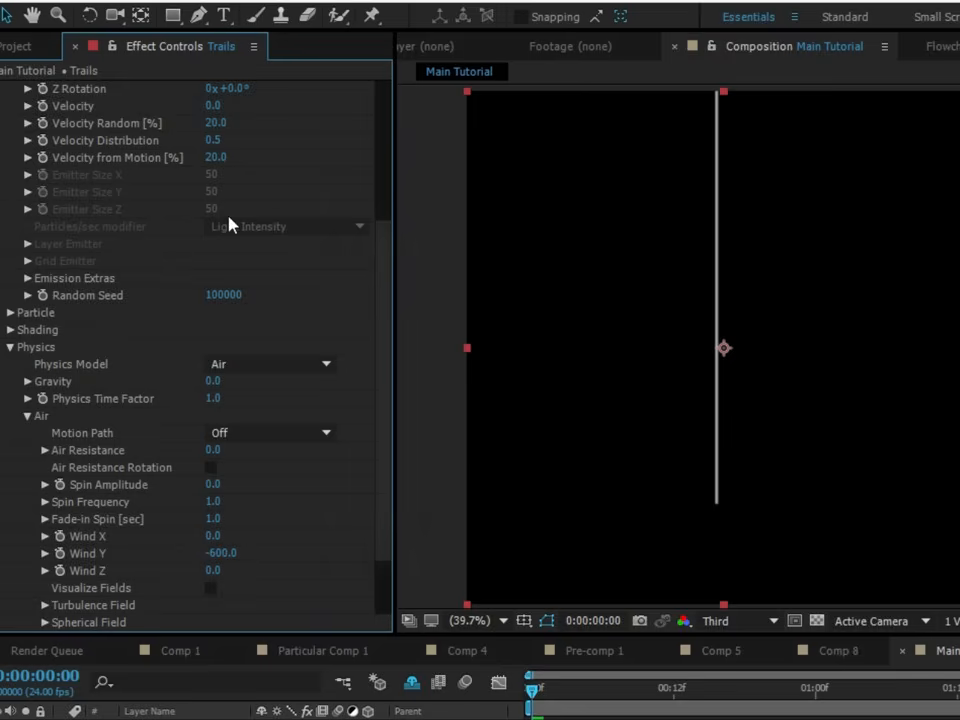
- Set the Trails particles' Life to 1.1 seconds in the Particle settings
left_click_drag(385, 269, 463, 95)
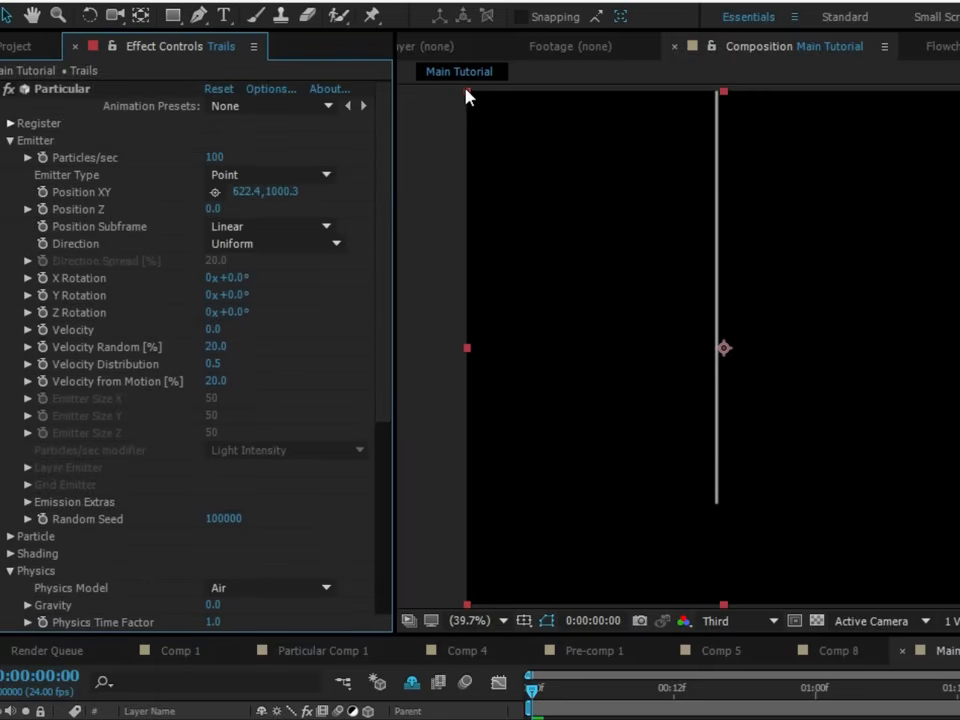
left_click_drag(490, 207, 484, 370)
left_click_drag(585, 260, 608, 182)
scroll(115, 540, "down", 1)
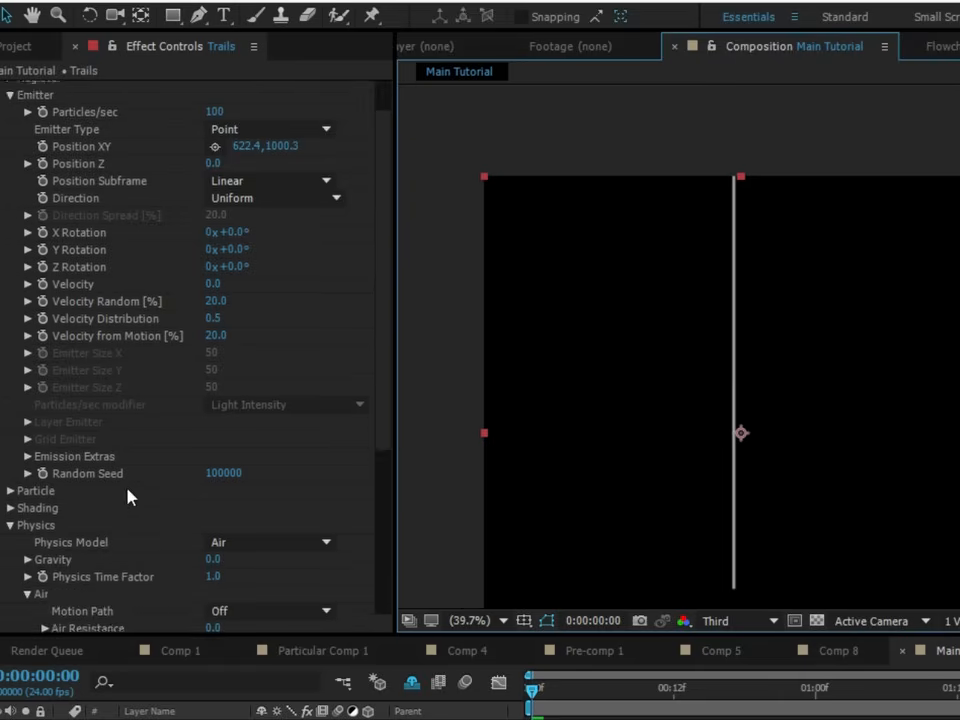
scroll(155, 450, "down", 1)
left_click(9, 446)
scroll(154, 422, "down", 4)
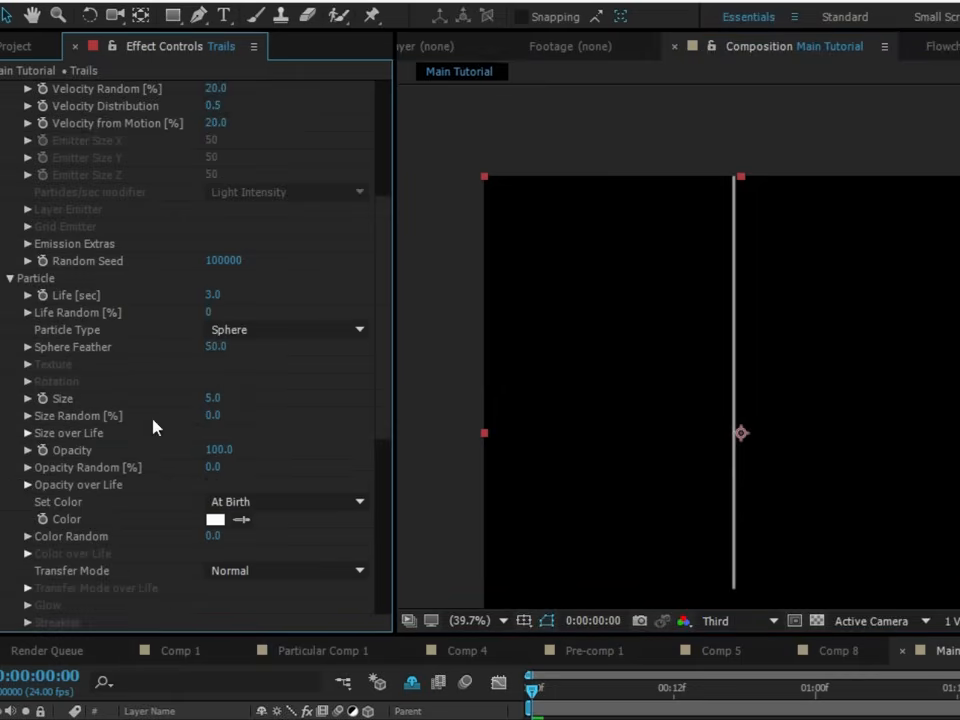
left_click(215, 296)
type("1")
left_click(274, 294)
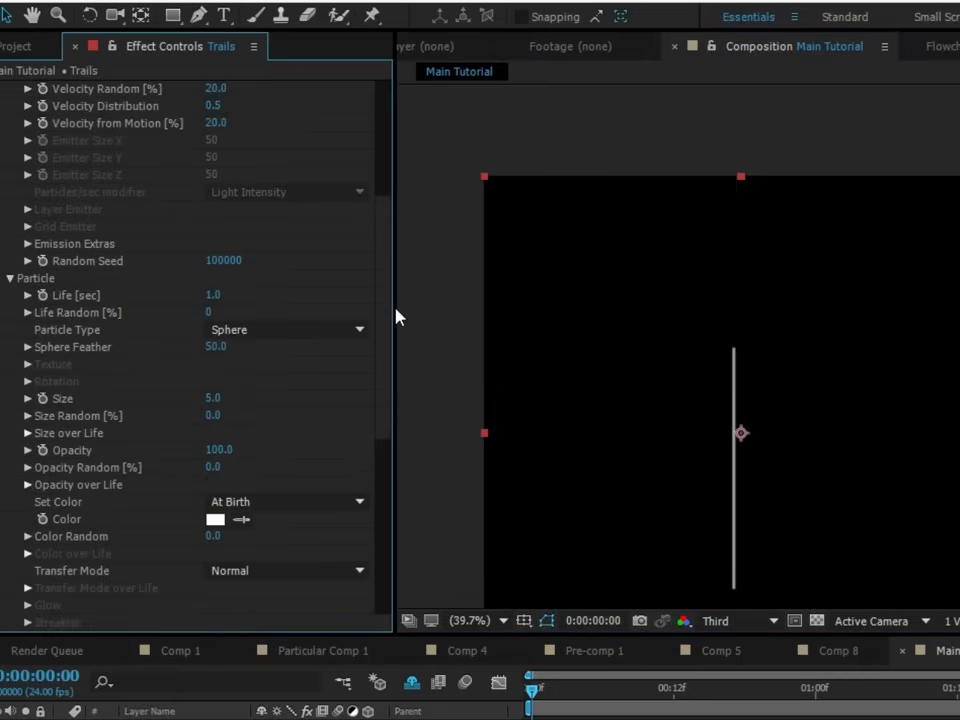
left_click_drag(838, 452, 870, 343)
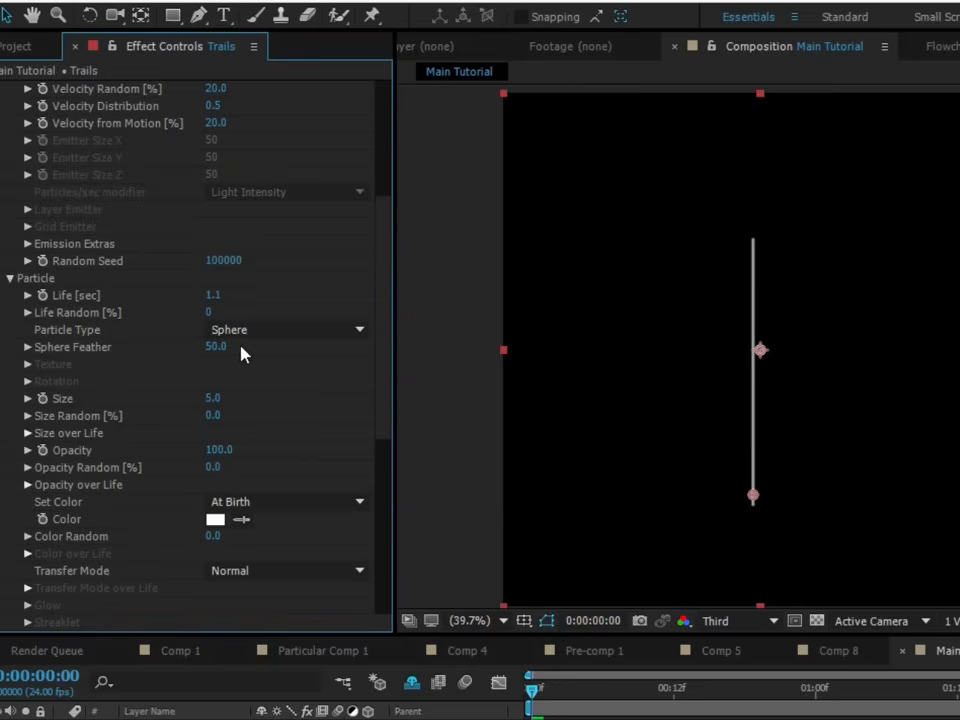
- Set Affect Position to 1300 in the Trails layer's Turbulence Field physics settings
scroll(240, 352, "down", 10)
left_click(46, 519)
scroll(100, 500, "down", 3)
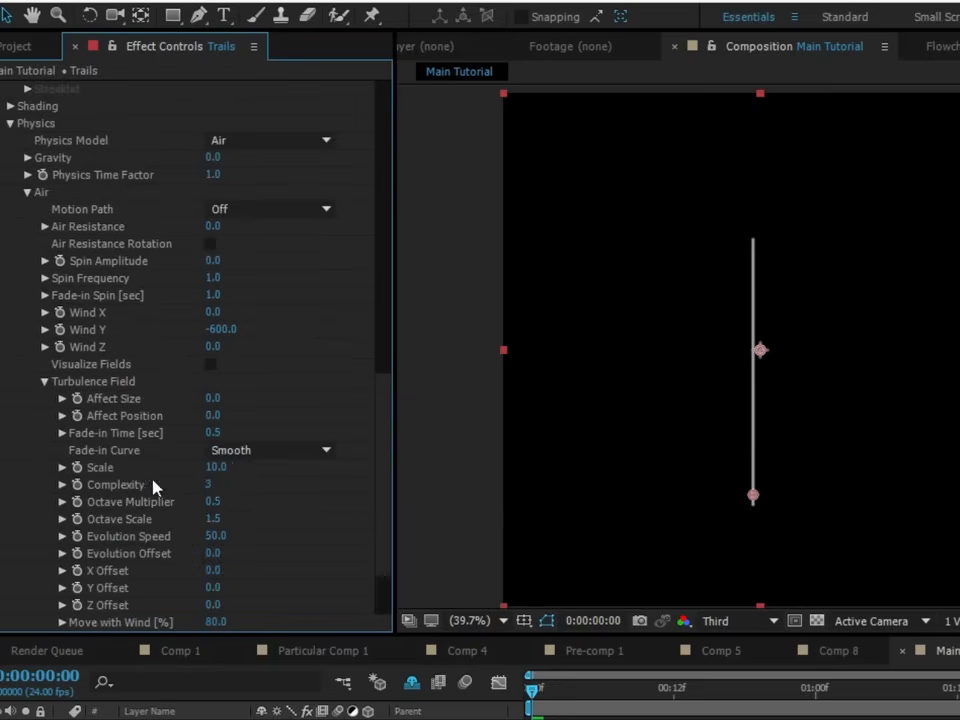
mouse_move(214, 413)
left_mouse_down()
mouse_move(315, 396)
mouse_move(205, 420)
left_mouse_up()
left_click(214, 414)
key("BackSpace")
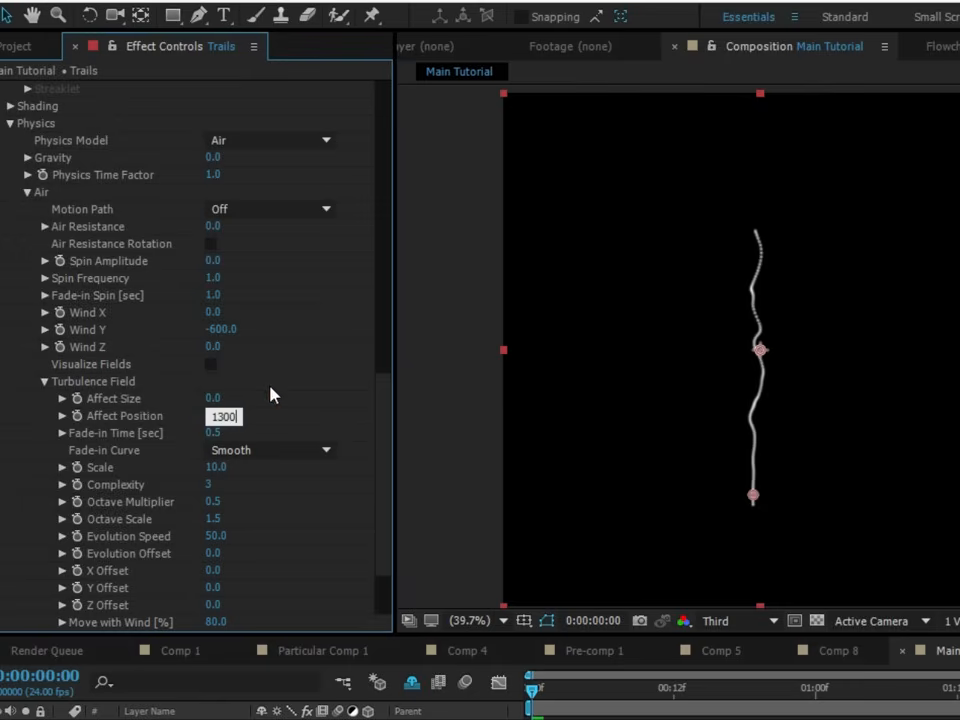
type("1300")
left_click(266, 392)
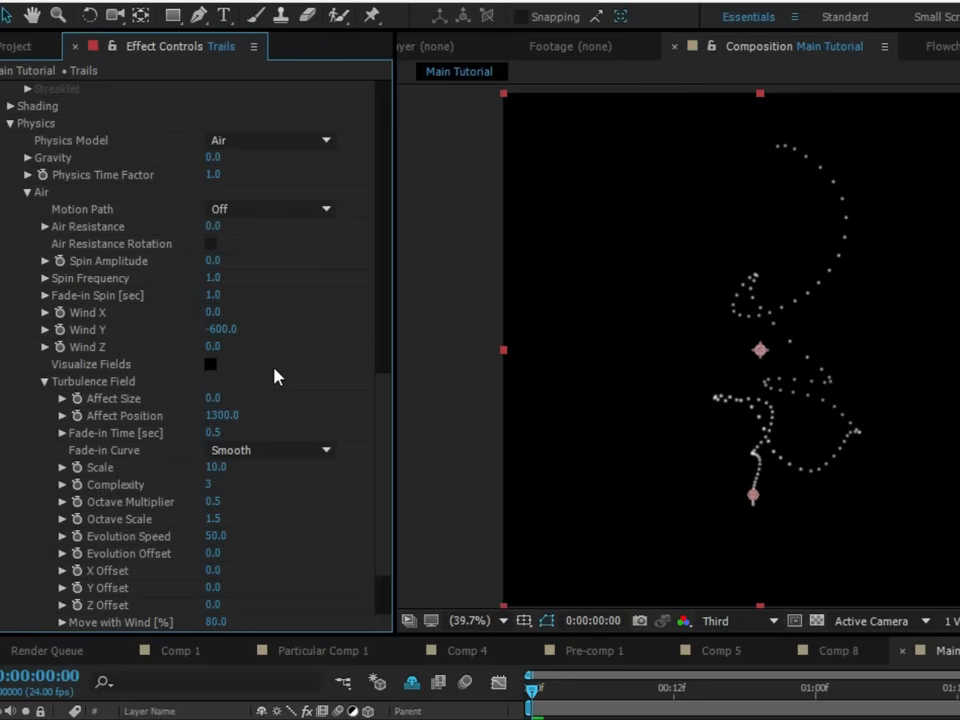
- Set the Turbulence Field Scale to 4 and preview the trail's motion from the first frame
left_click(214, 467)
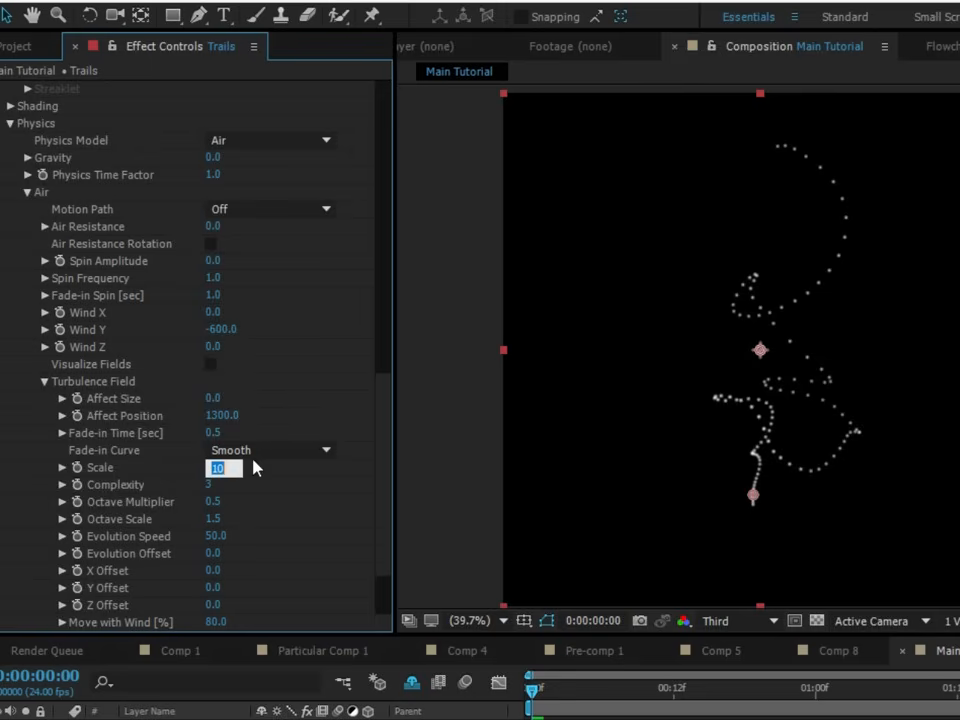
type("34")
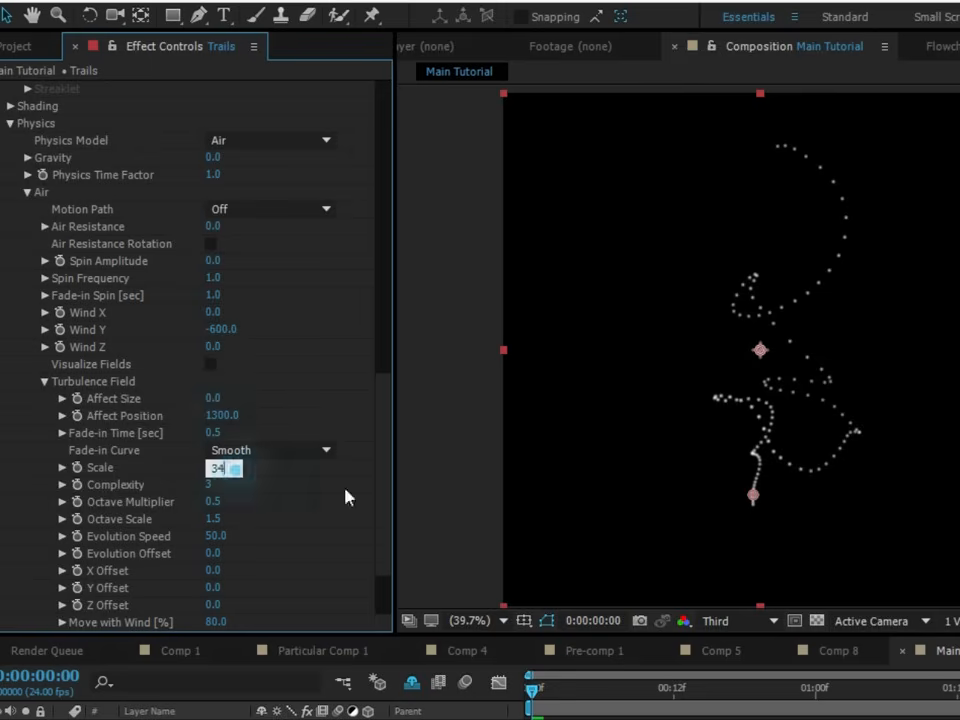
double_click(229, 469)
type("4")
left_click(533, 690)
key("space")
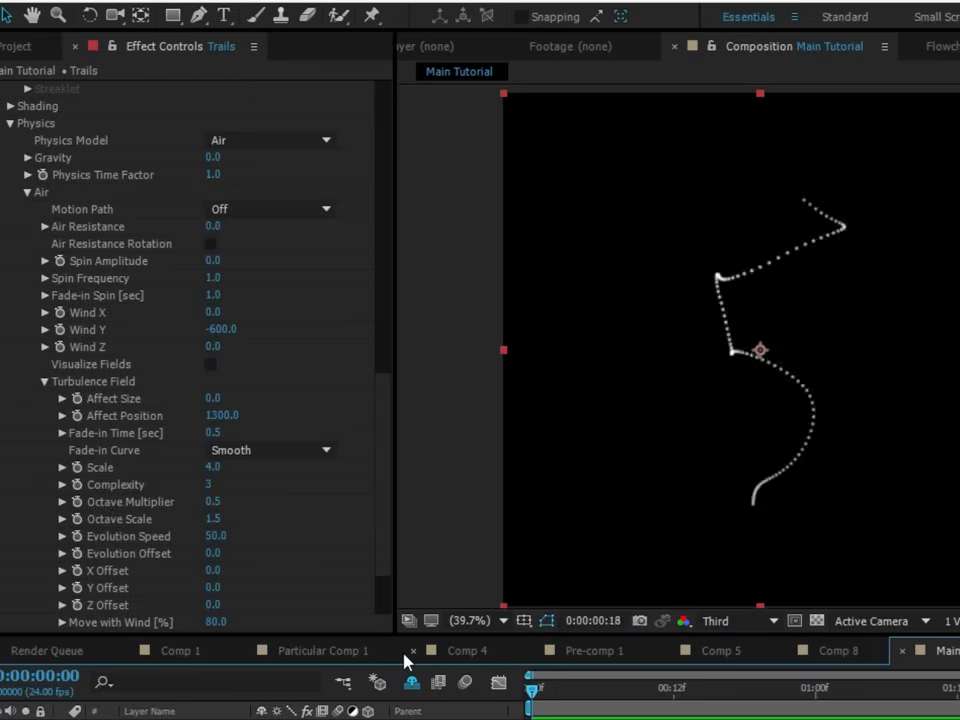
key("space")
- Set the Trails emitter's Particles/sec to 45
scroll(112, 163, "up", 15)
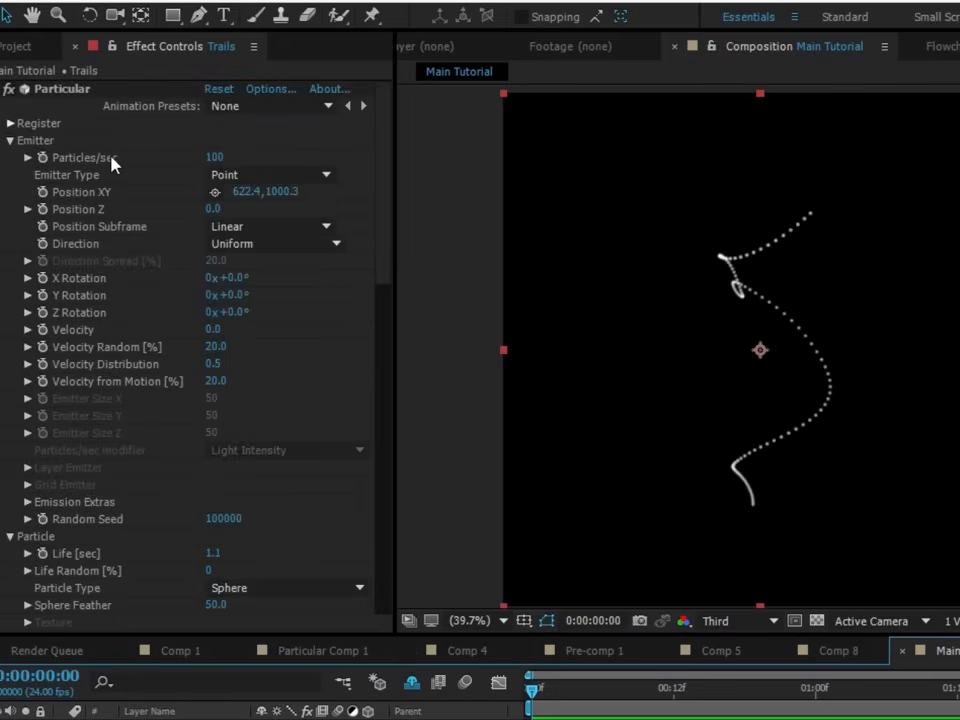
left_click(213, 158)
type("45")
left_click(274, 150)
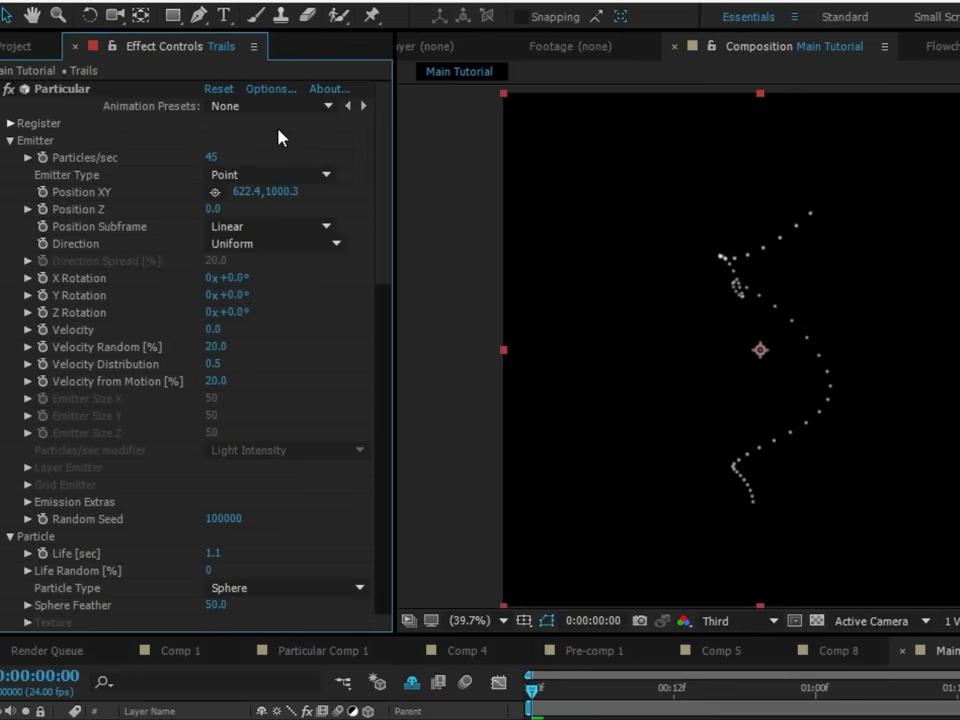
- Set the Turbulence Field Octave Multiplier to 1.8 and check the particle motion at an early frame
scroll(355, 258, "down", 15)
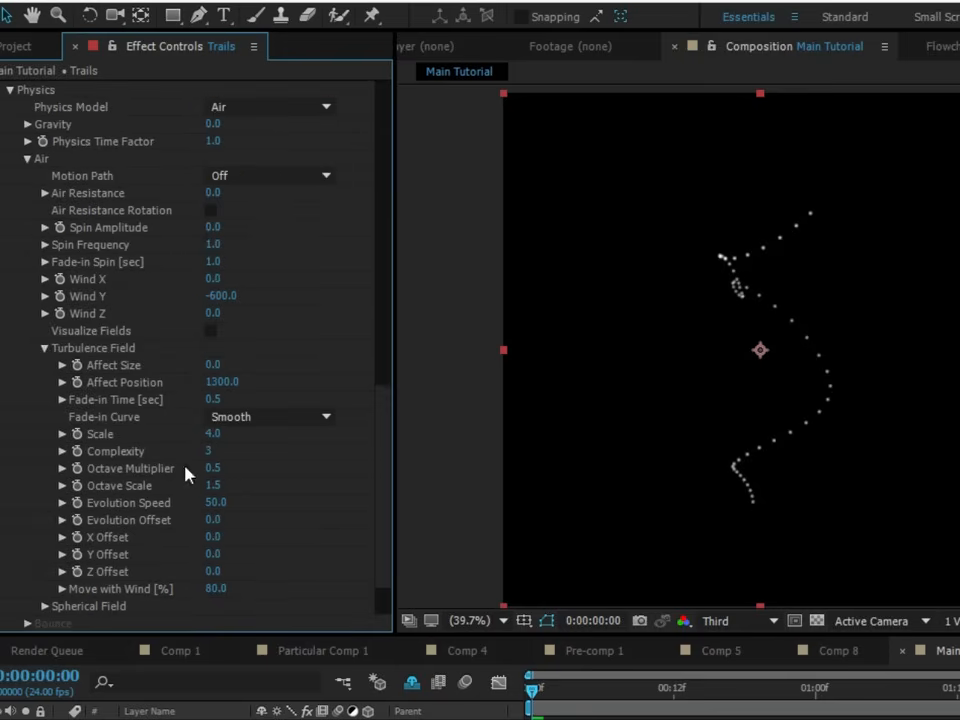
left_click(214, 468)
type("1.8")
left_click(305, 462)
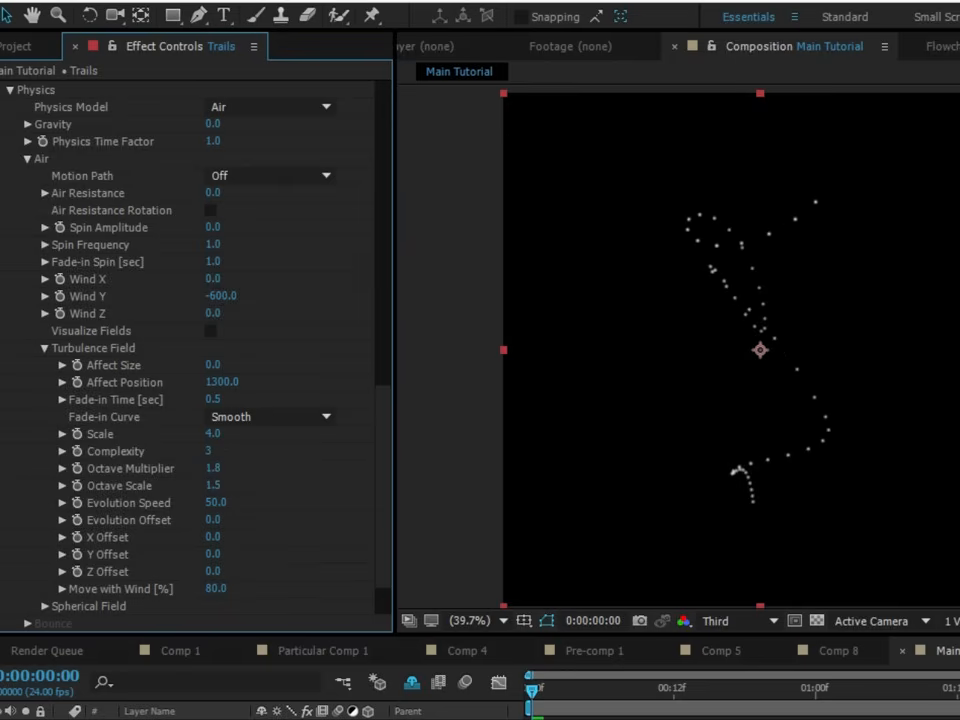
left_click(546, 696)
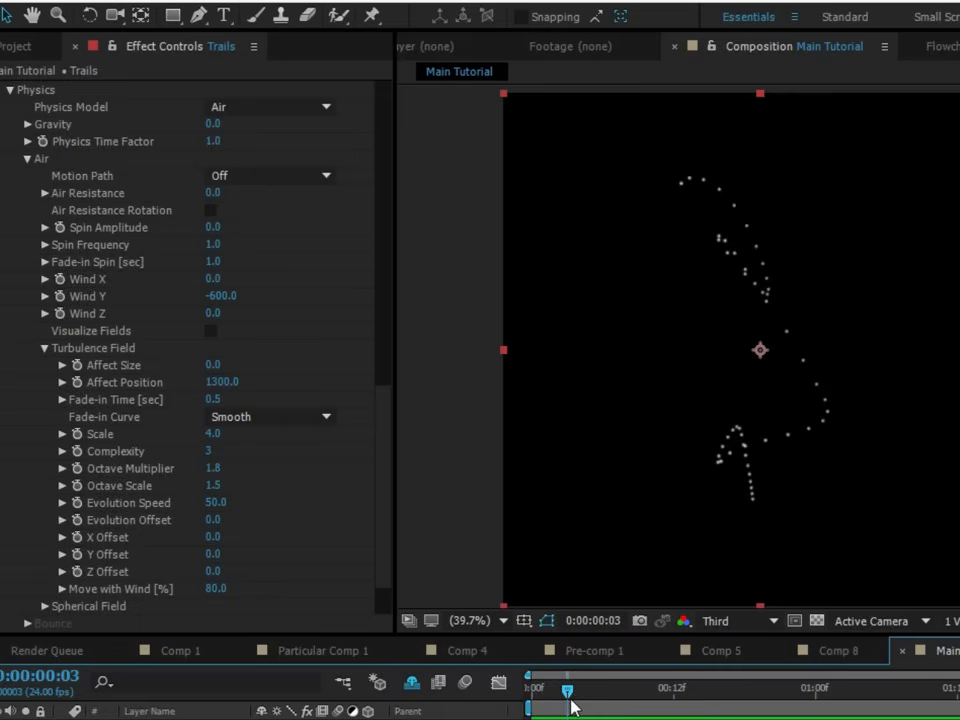
left_click_drag(573, 707, 467, 617)
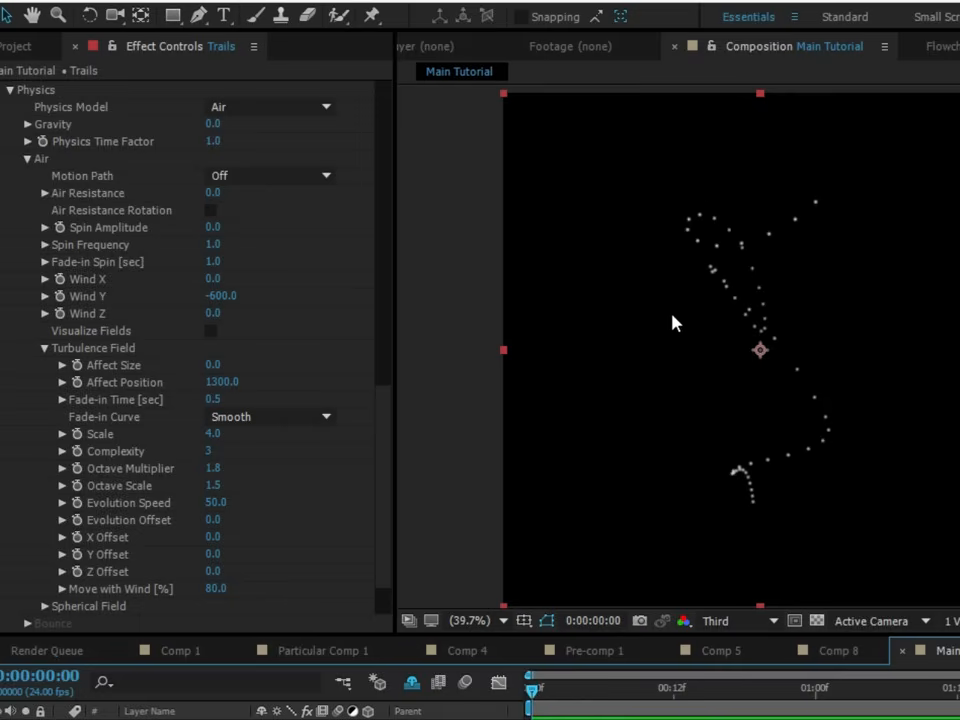
left_click_drag(590, 694, 617, 695)
scroll(405, 320, "up", 4)
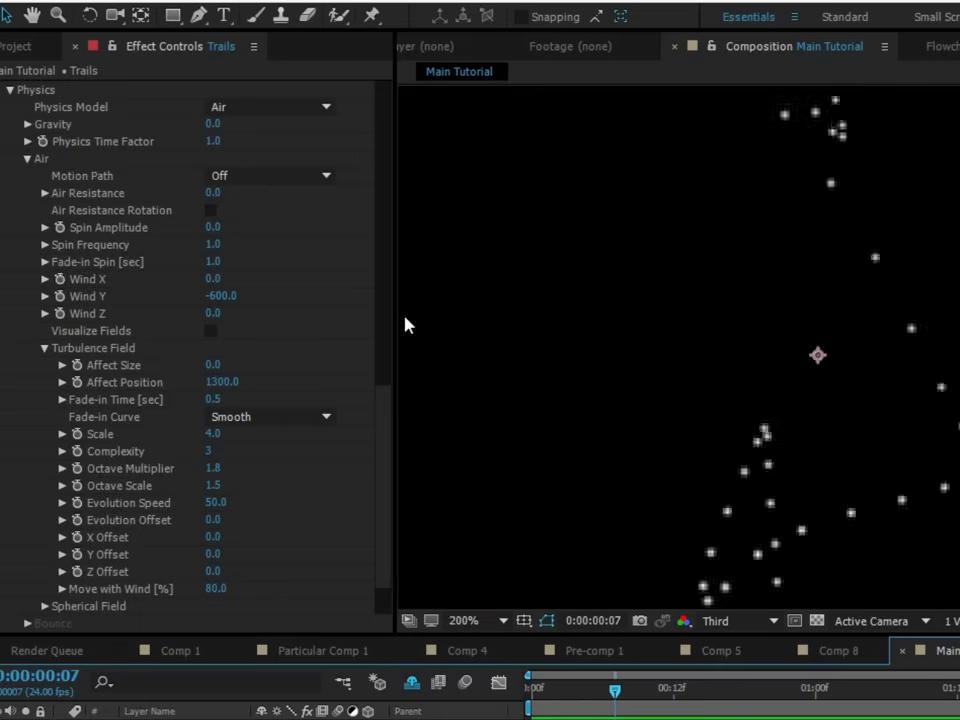
scroll(735, 450, "down", 6)
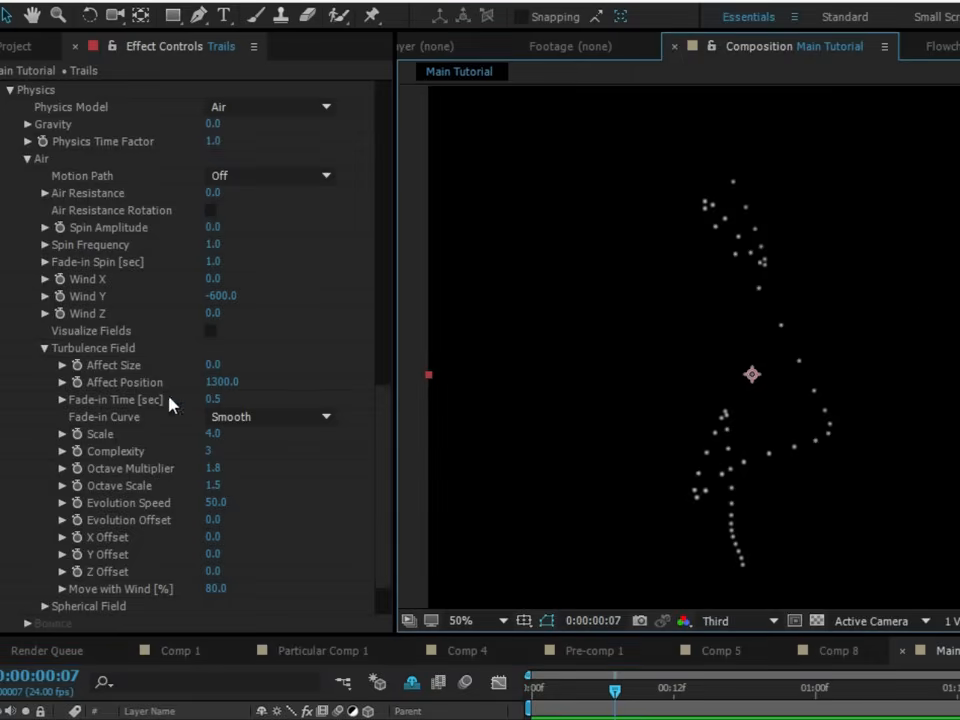
- Change the Trails Emitter Type to Sphere and preview the spread of particles from the start of the composition
scroll(165, 372, "up", 5)
scroll(165, 372, "up", 8)
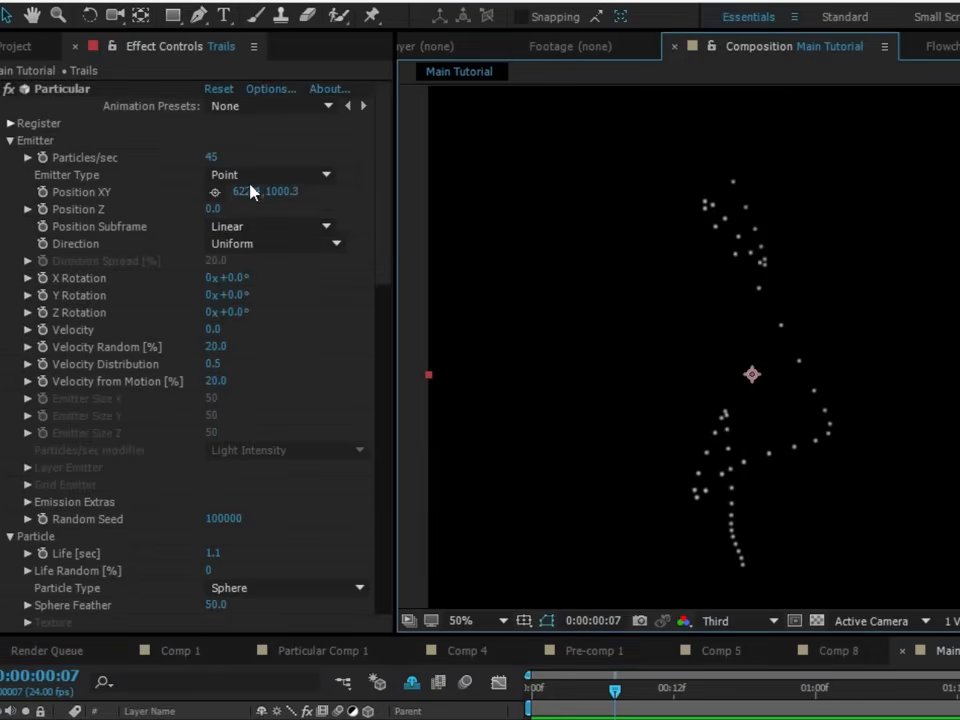
left_click(257, 180)
left_click(270, 244)
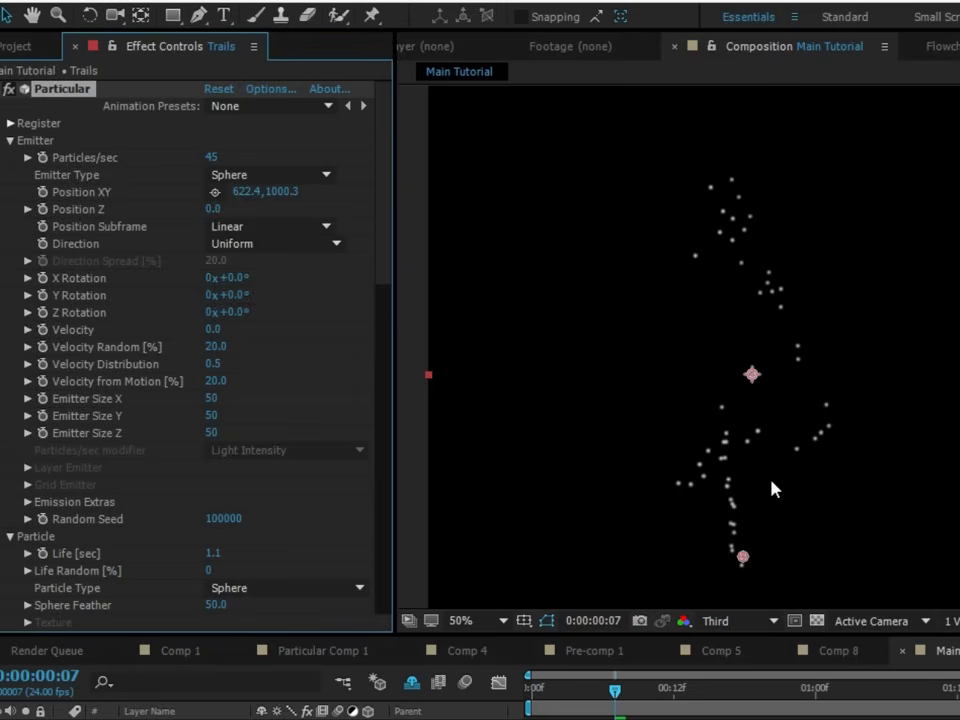
left_click_drag(615, 690, 430, 706)
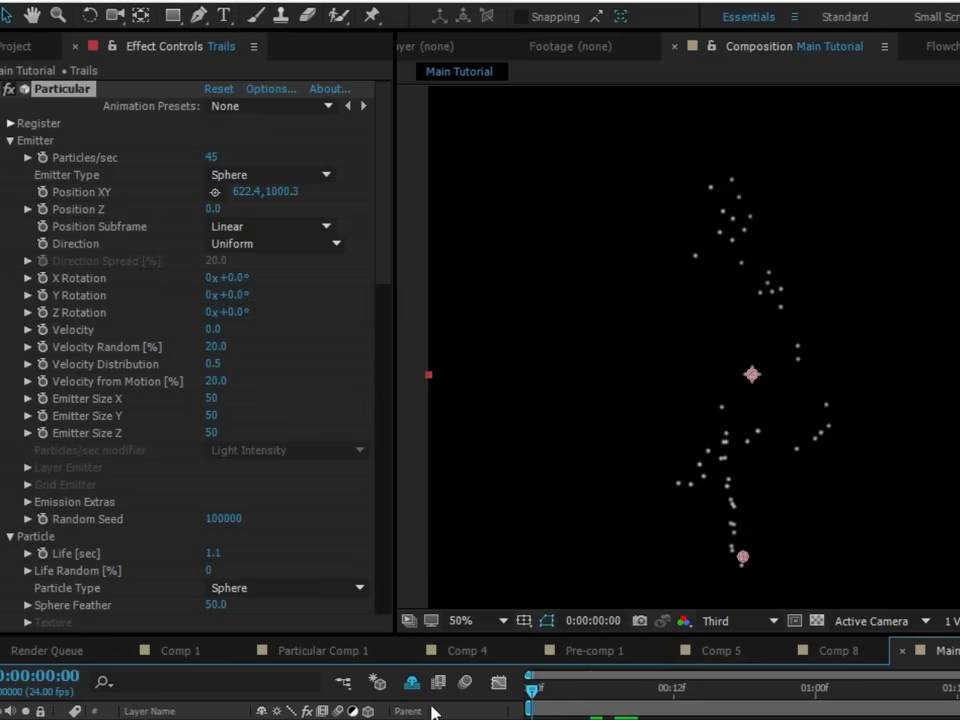
key("space")
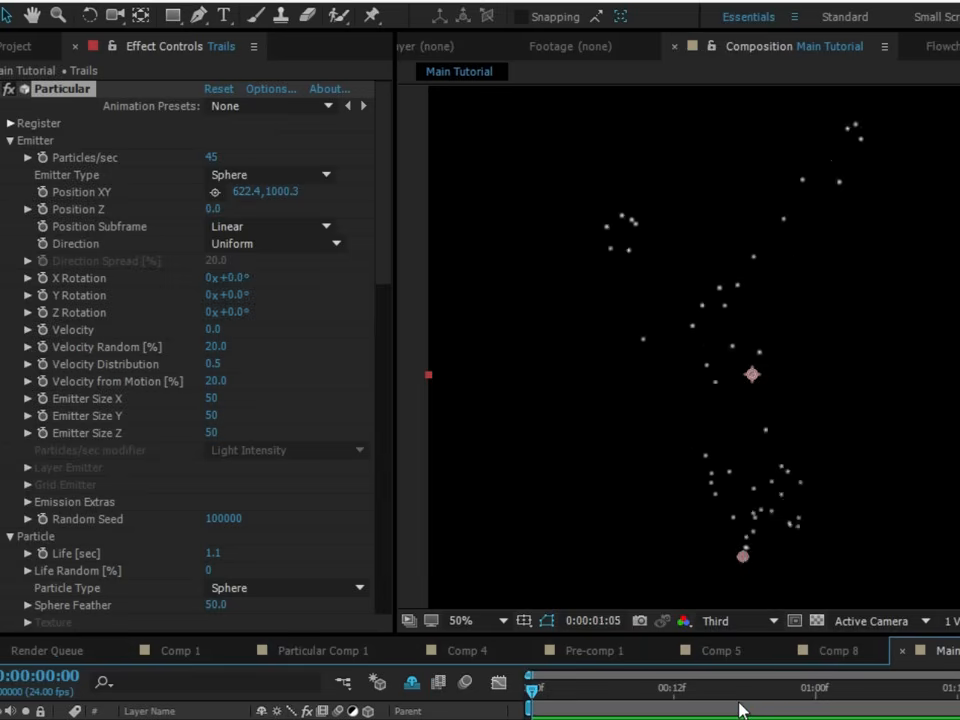
key("space")
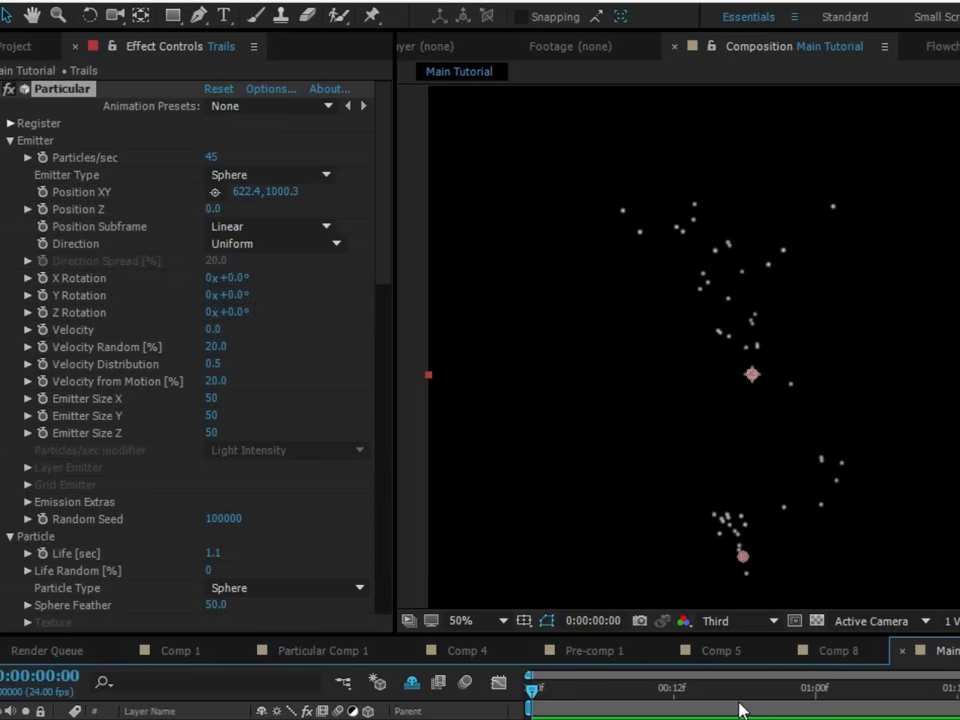
key("space")
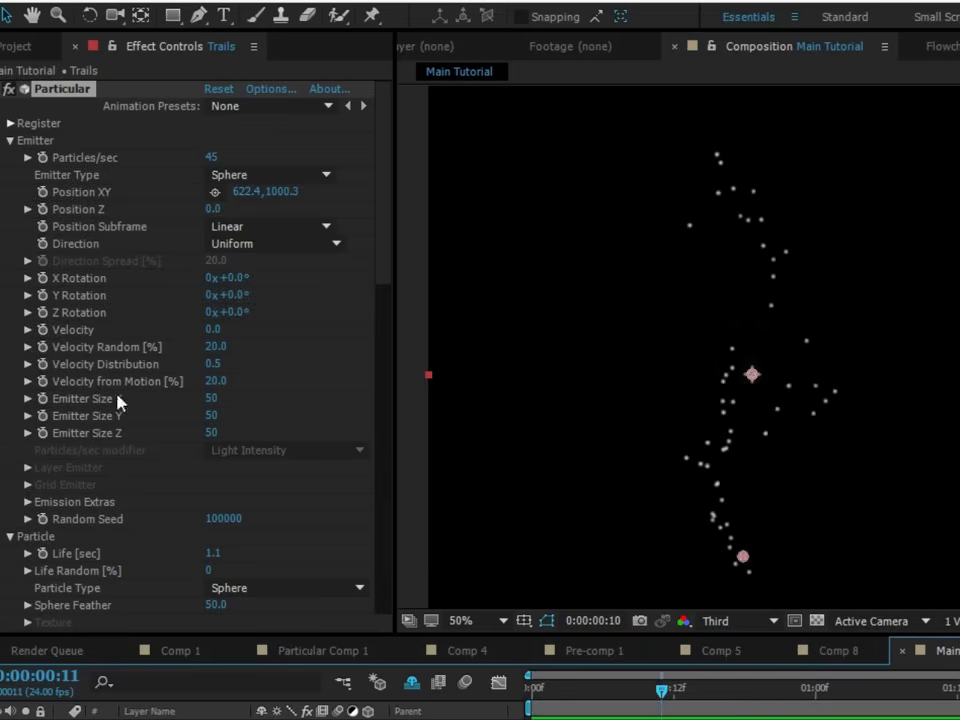
- Set the spherical emitter's Size X, Y and Z to 75 each and check the result at frame 18
left_click(214, 399)
type("75")
key("Return")
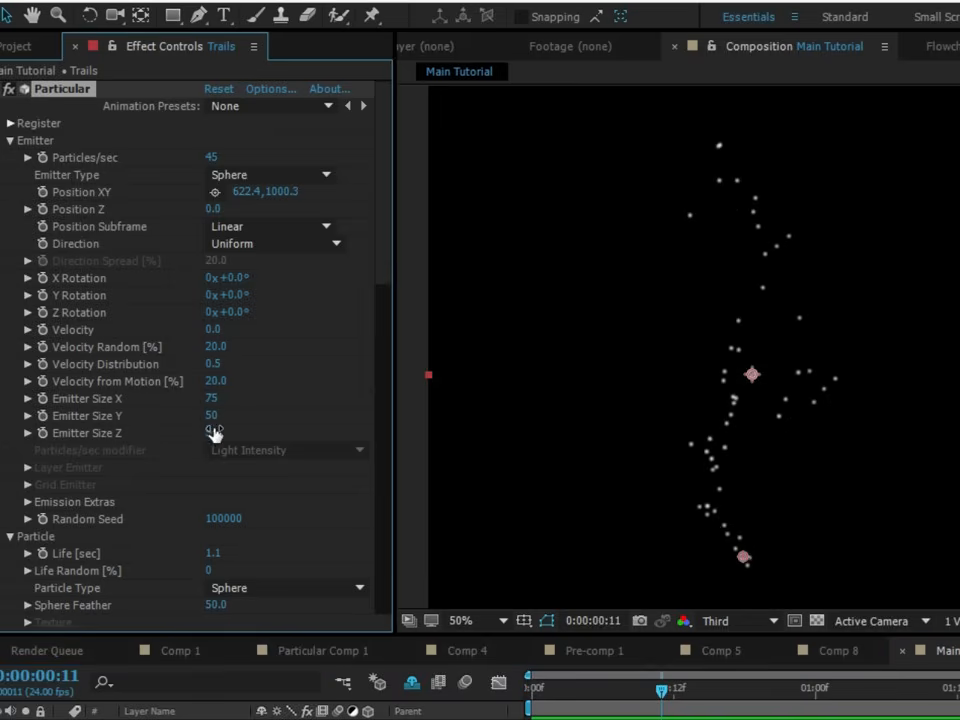
left_click(214, 416)
type("75")
key("Return")
left_click(214, 433)
type("75")
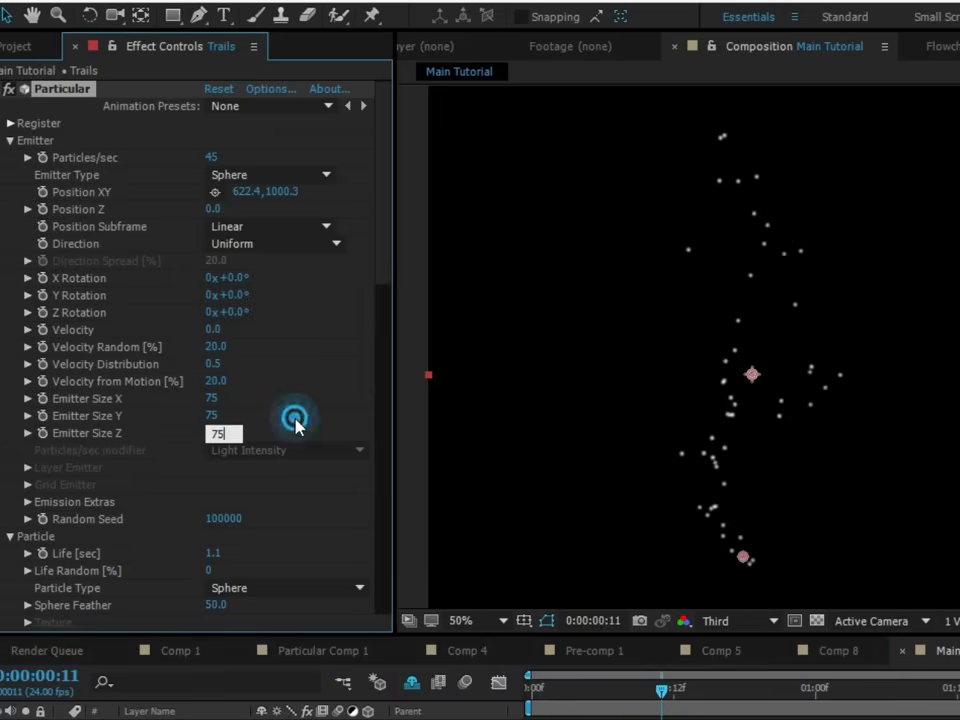
left_click(333, 408)
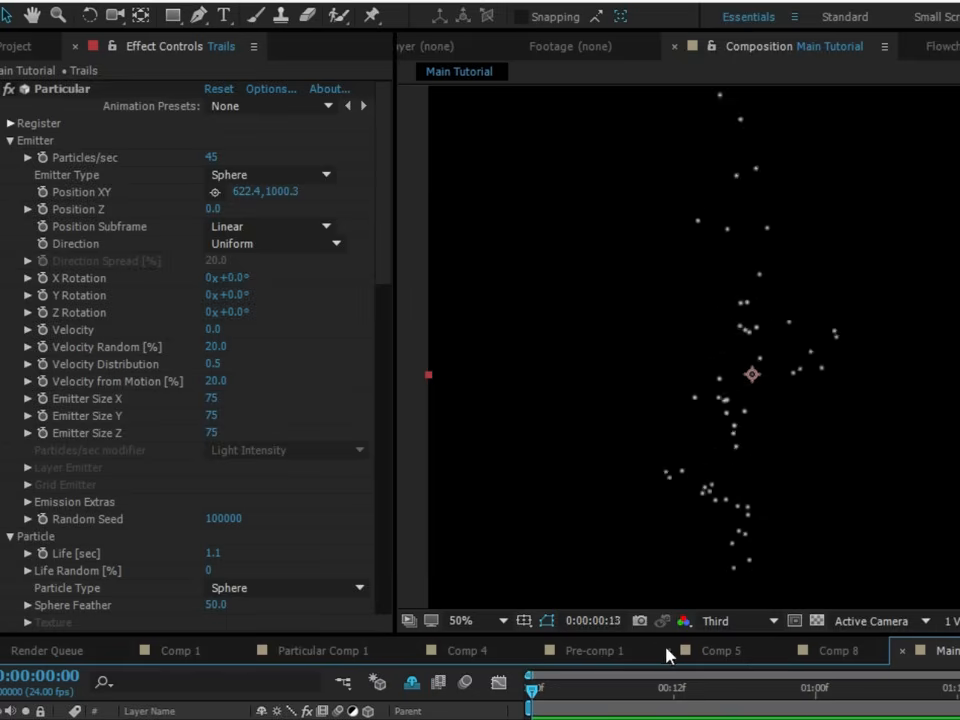
left_click_drag(625, 684, 745, 690)
- Set the Trails particles' Size to 2 and Size Random to 50%
scroll(160, 499, "down", 5)
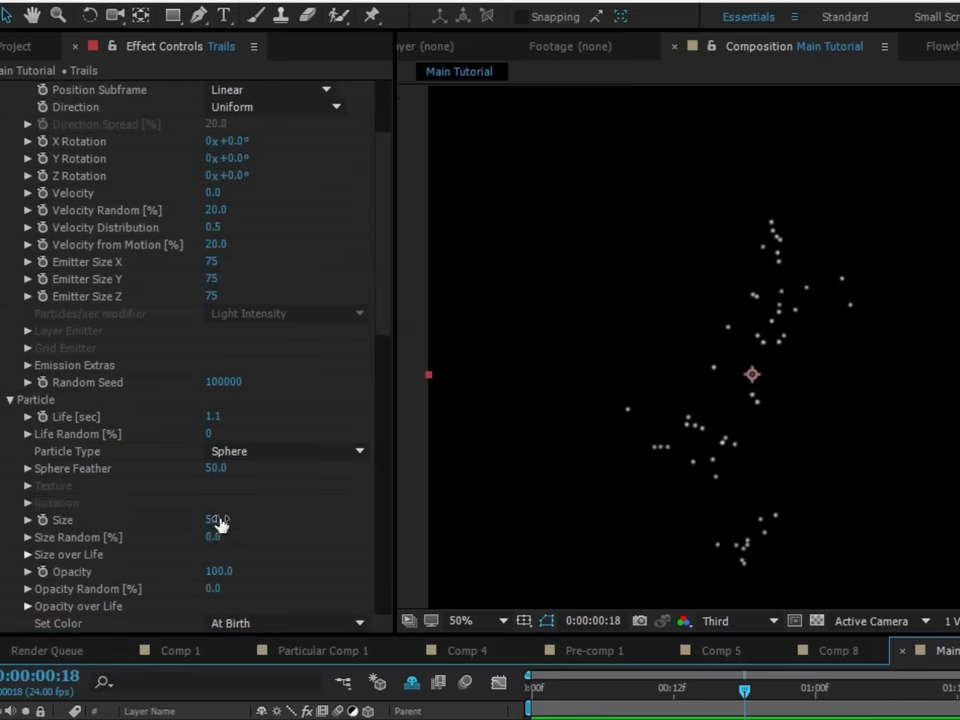
left_click(220, 520)
type("2")
left_click(276, 518)
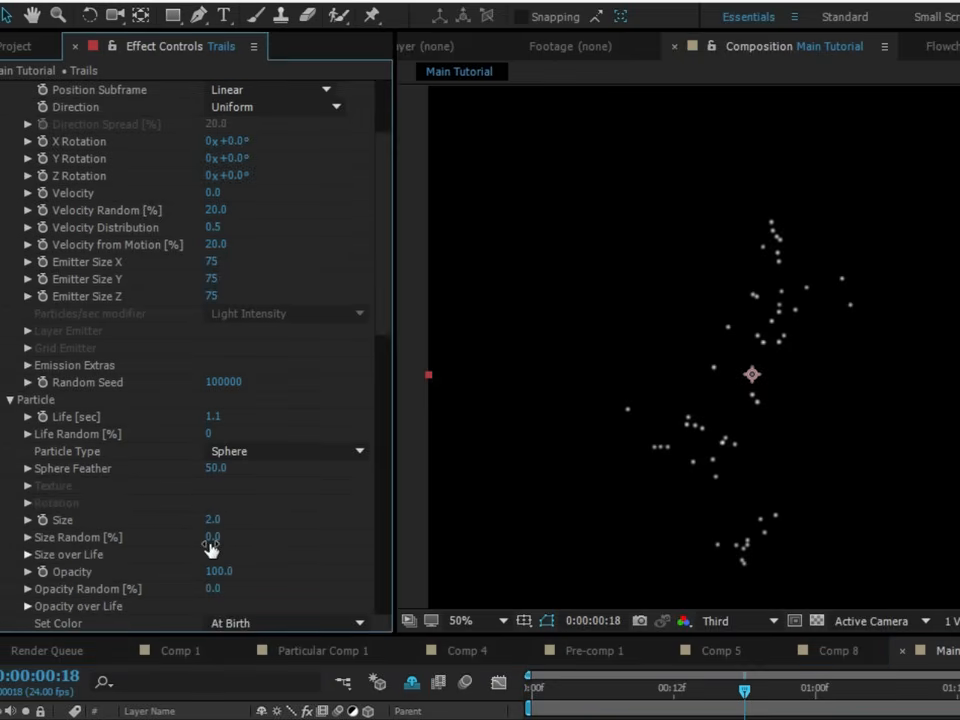
left_click(215, 535)
type("50")
left_click(285, 534)
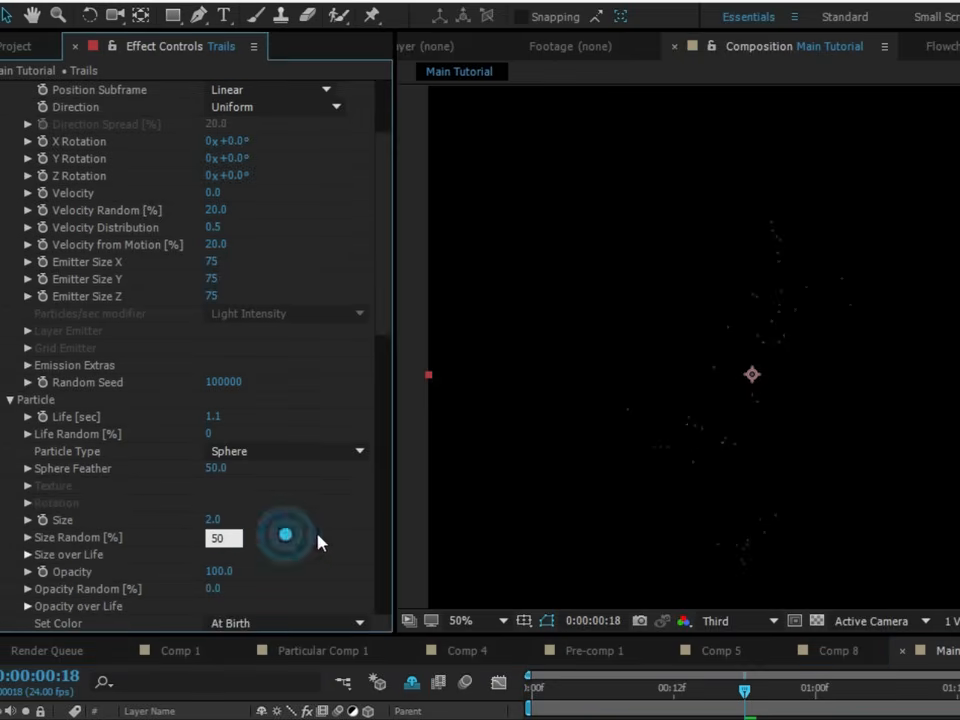
- Set the Trails Aux System to emit continuously
scroll(17, 514, "down", 7)
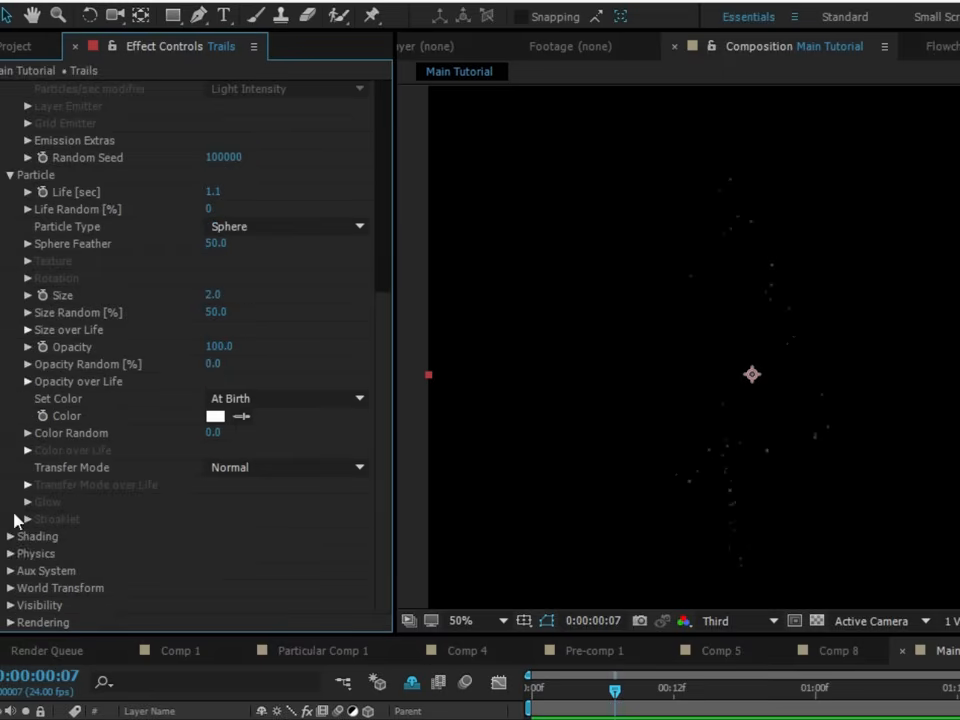
left_click(10, 570)
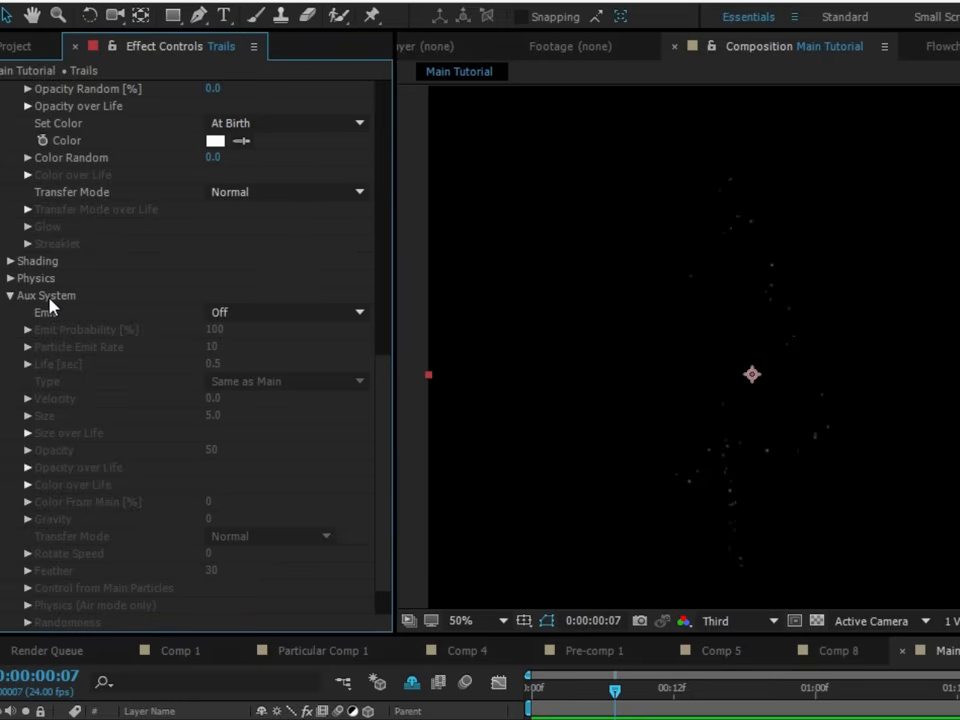
left_click(268, 311)
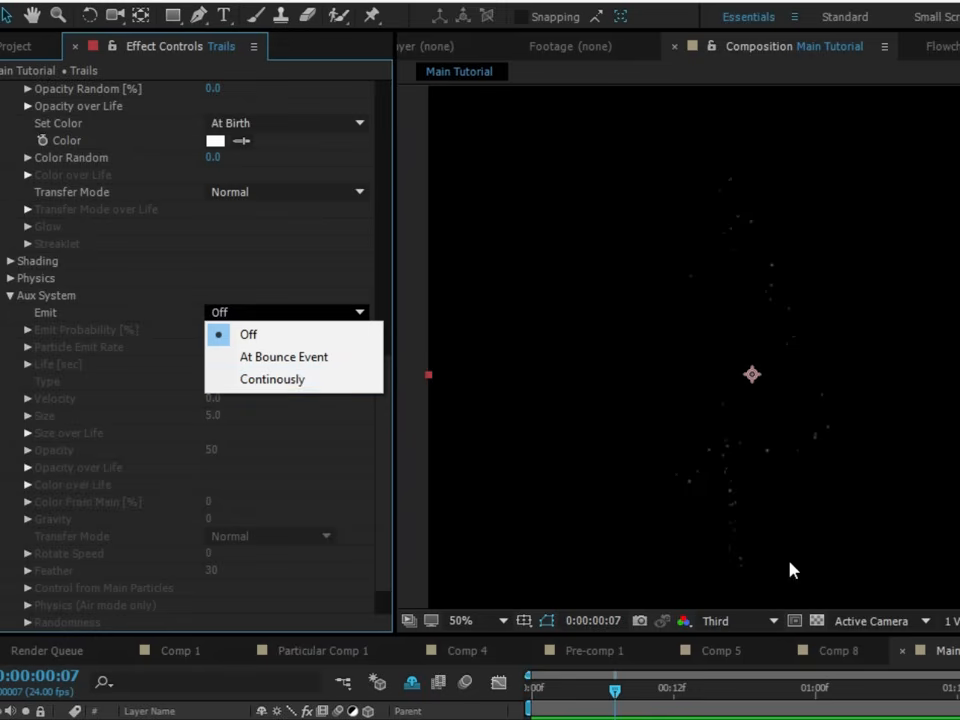
left_click(33, 280)
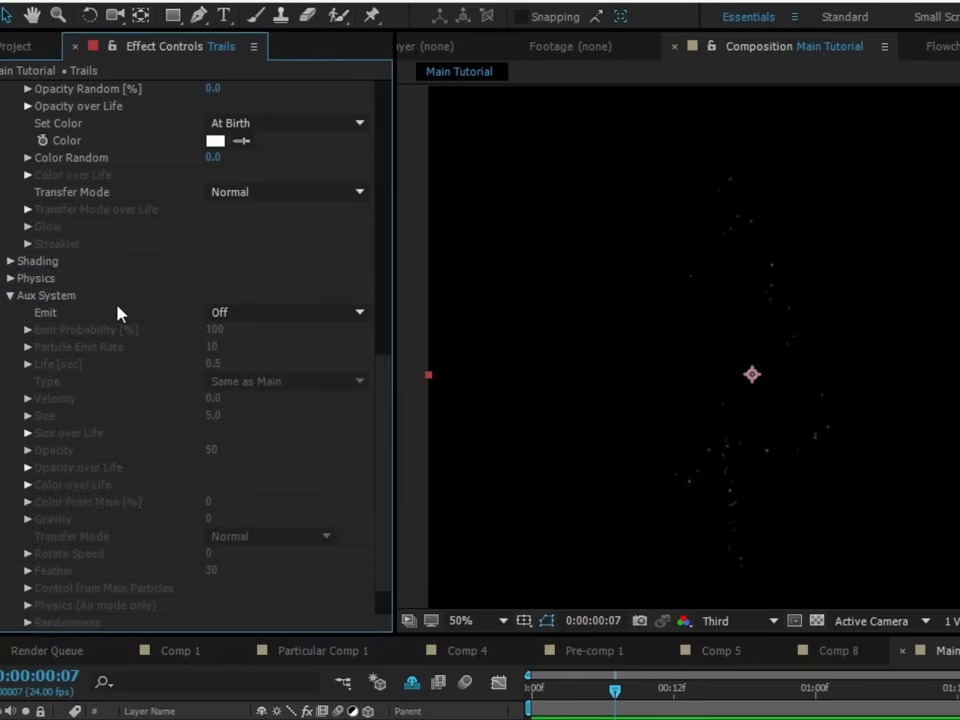
left_click(47, 314)
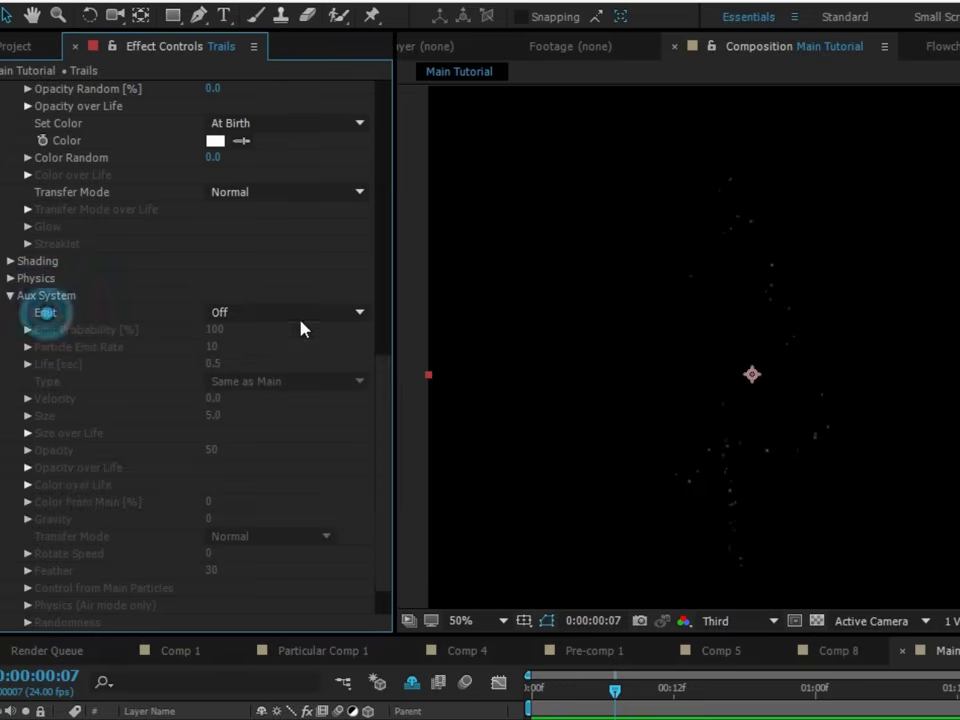
left_click(298, 314)
left_click(290, 379)
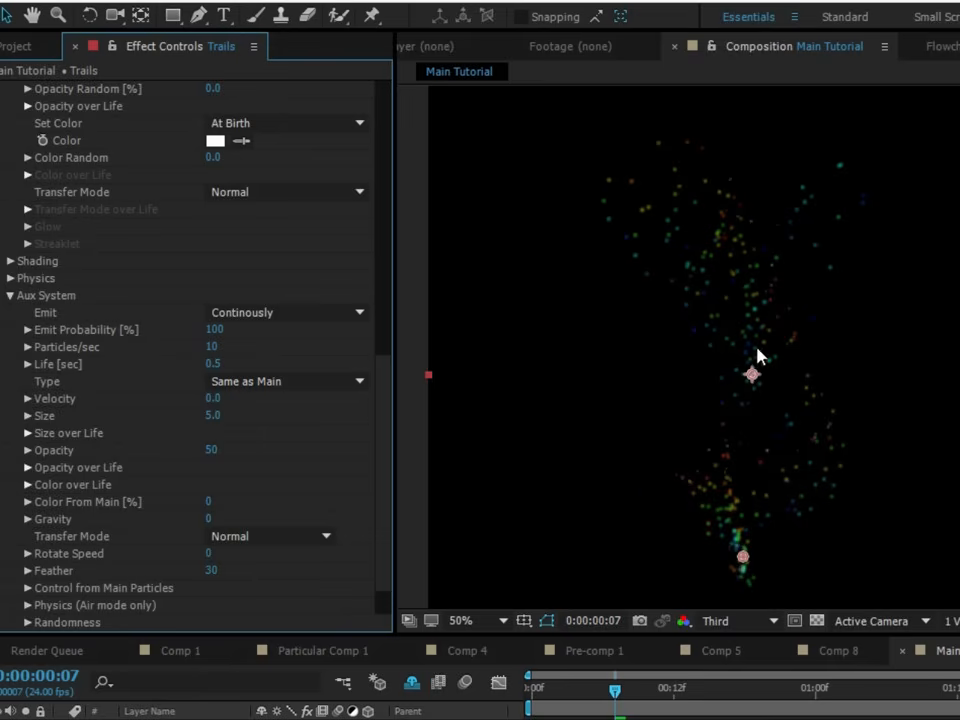
- Raise the Aux System's Particles/sec to 500 to form solid trails
left_click(211, 348)
type("500")
left_click(289, 349)
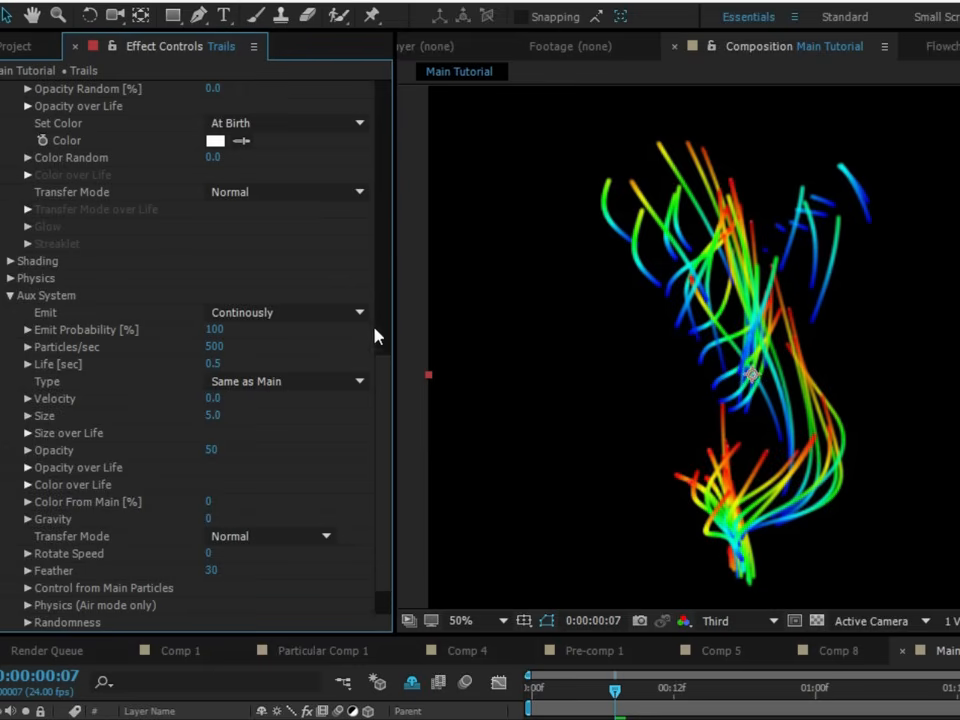
- Try reducing the main Emitter's Particles/sec to 0 and undo the change
left_click_drag(385, 305, 334, 81)
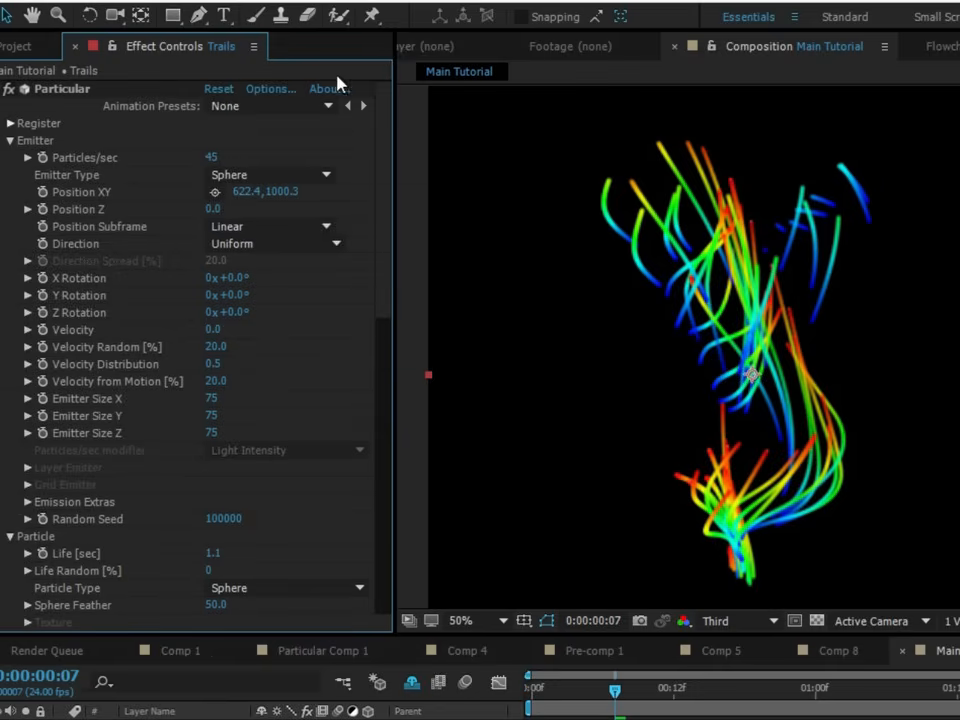
left_click(213, 158)
left_click_drag(213, 159, 218, 224)
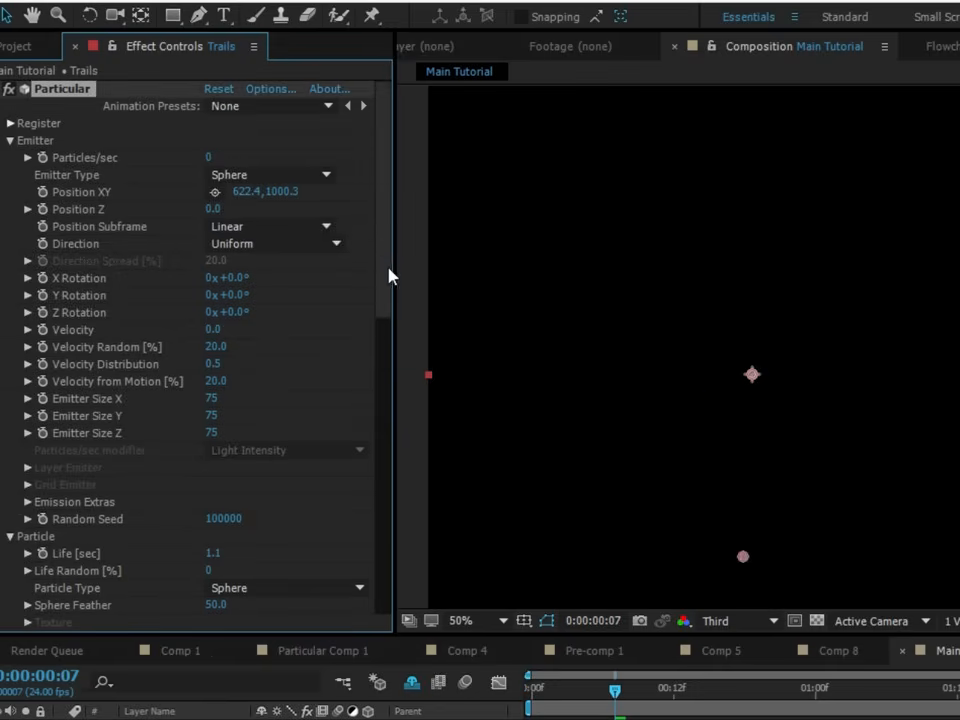
key("ctrl+z")
- Set the Aux System's Emit Probability to 25%
left_click_drag(388, 265, 382, 460)
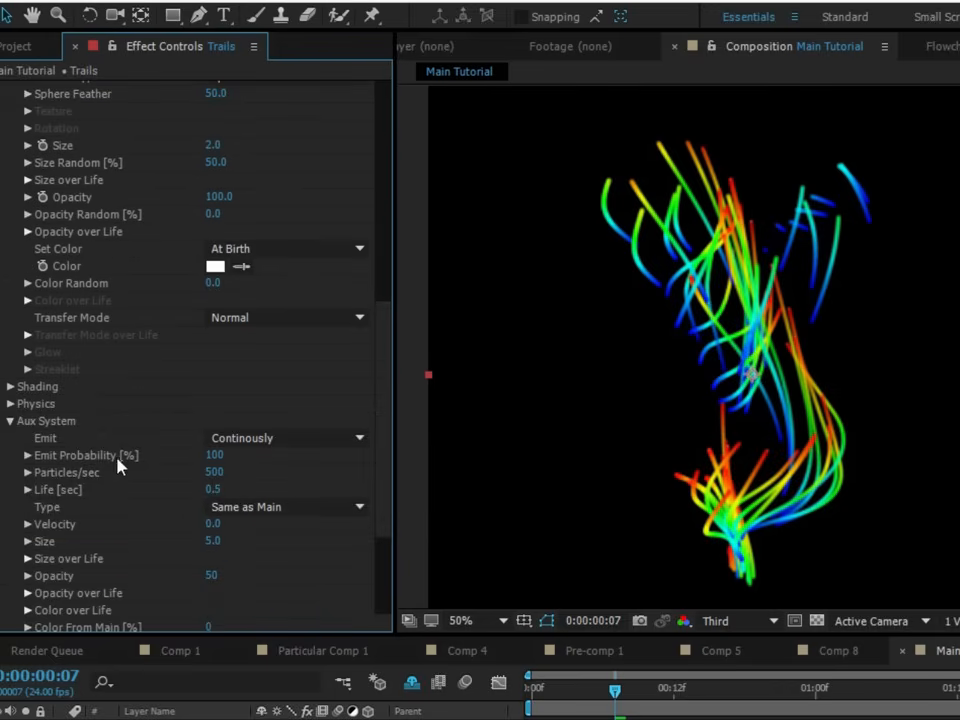
left_click(214, 457)
type("25")
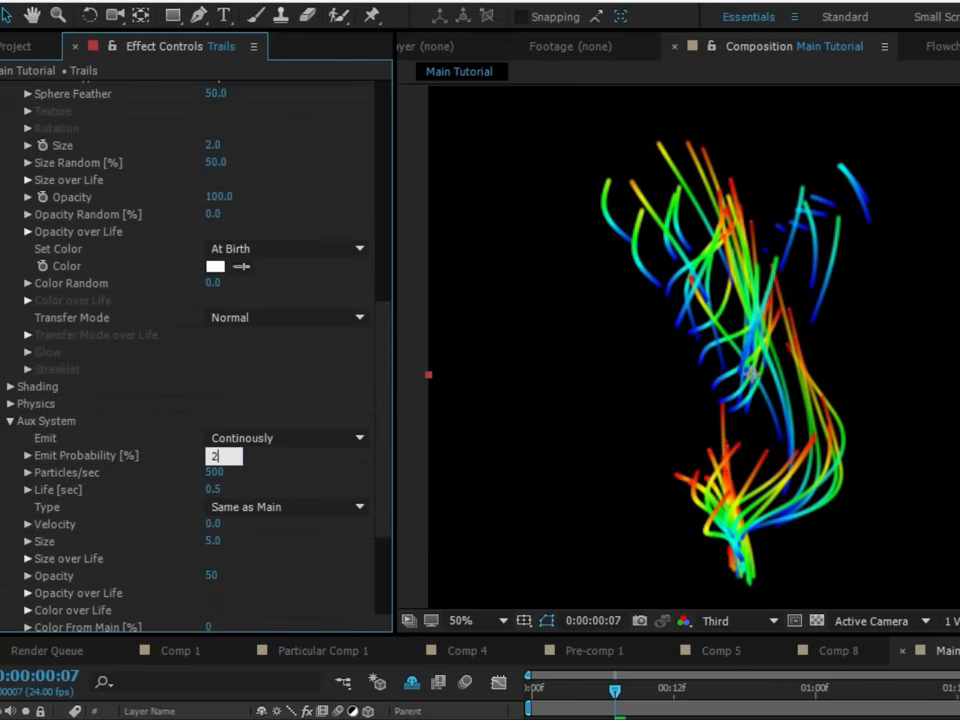
left_click(272, 456)
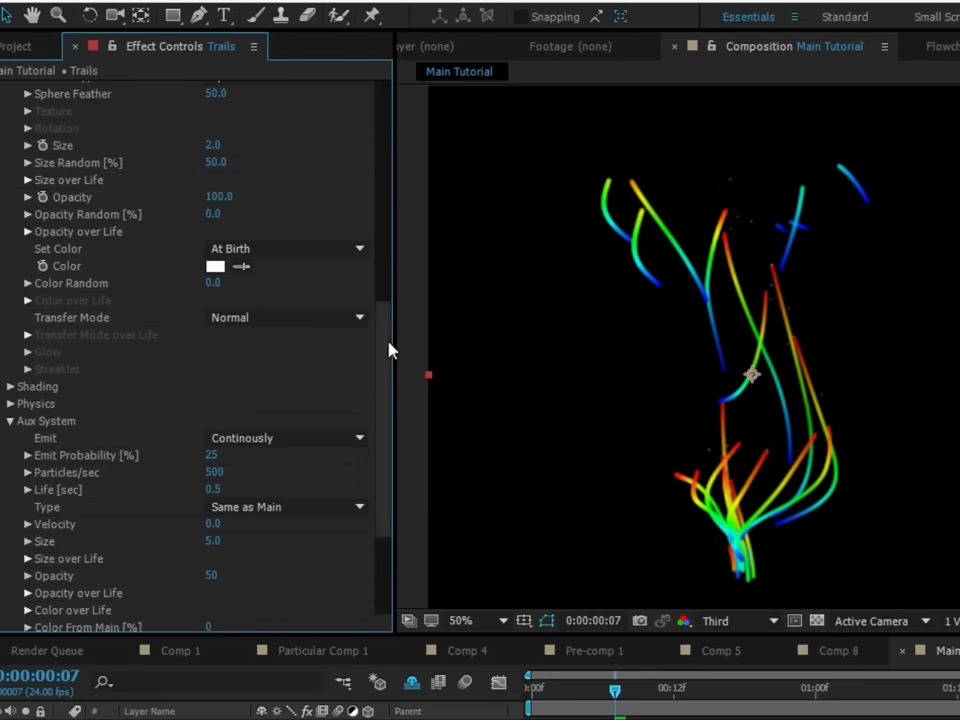
- Change the Aux System's particle Type from Same as Main to Sphere
scroll(388, 347, "down", 3)
left_click(343, 352)
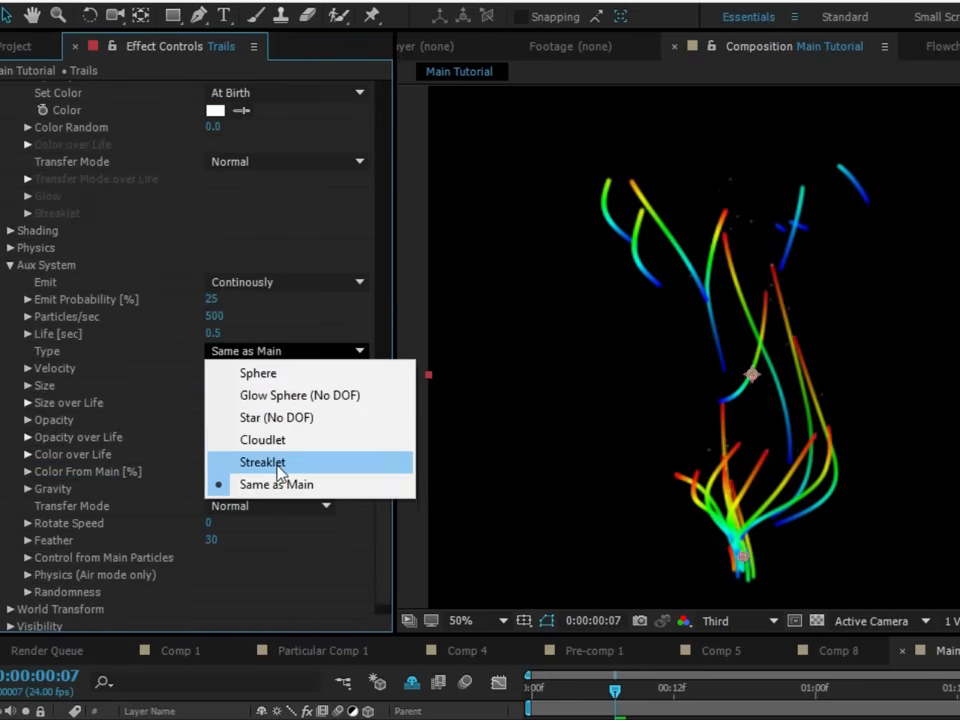
left_click(272, 372)
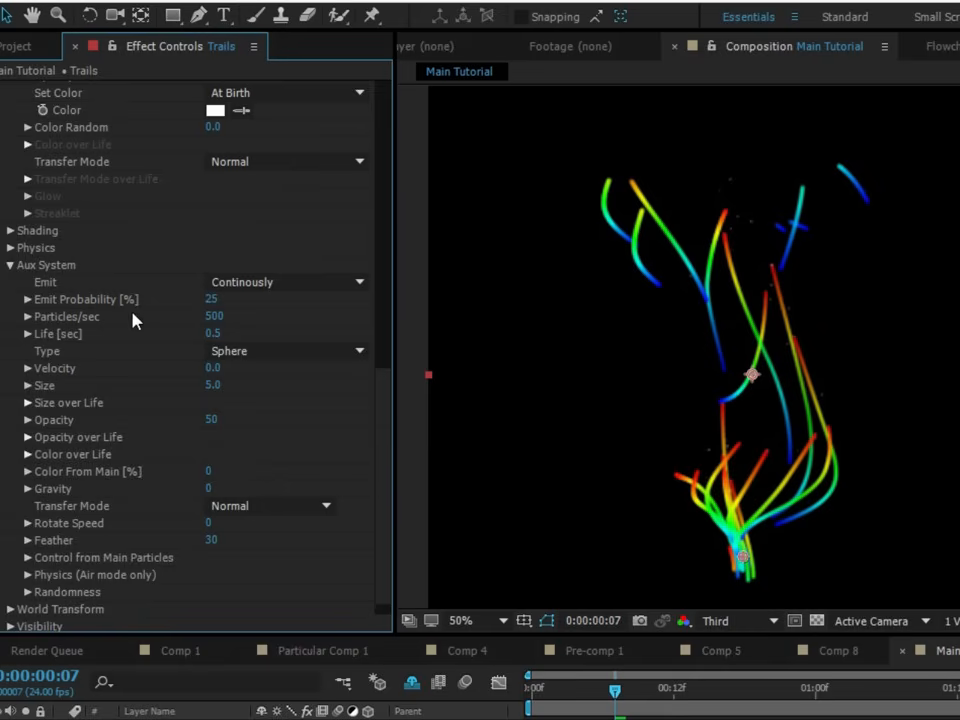
- Change the main Particle Type of the Trails to Cloudlet and check the result in the composition
left_click_drag(388, 416, 371, 76)
left_click(264, 589)
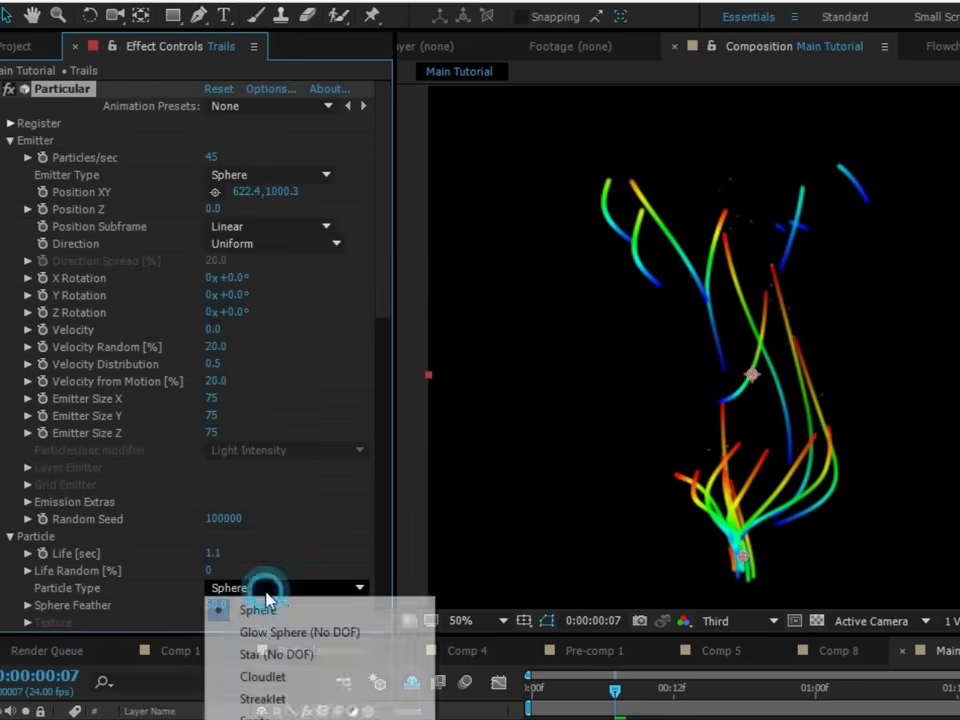
left_click(274, 679)
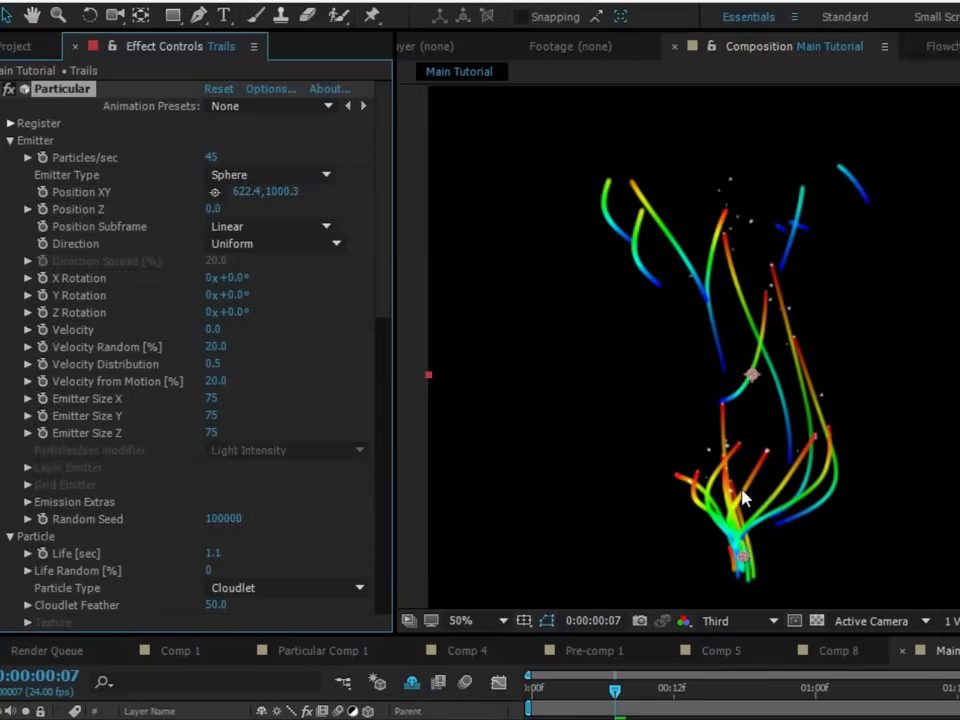
scroll(739, 489, "up", 1)
scroll(709, 455, "down", 3)
- Keep the Aux particle Type on Sphere and set the Aux System's Life to 1 second
scroll(118, 477, "down", 10)
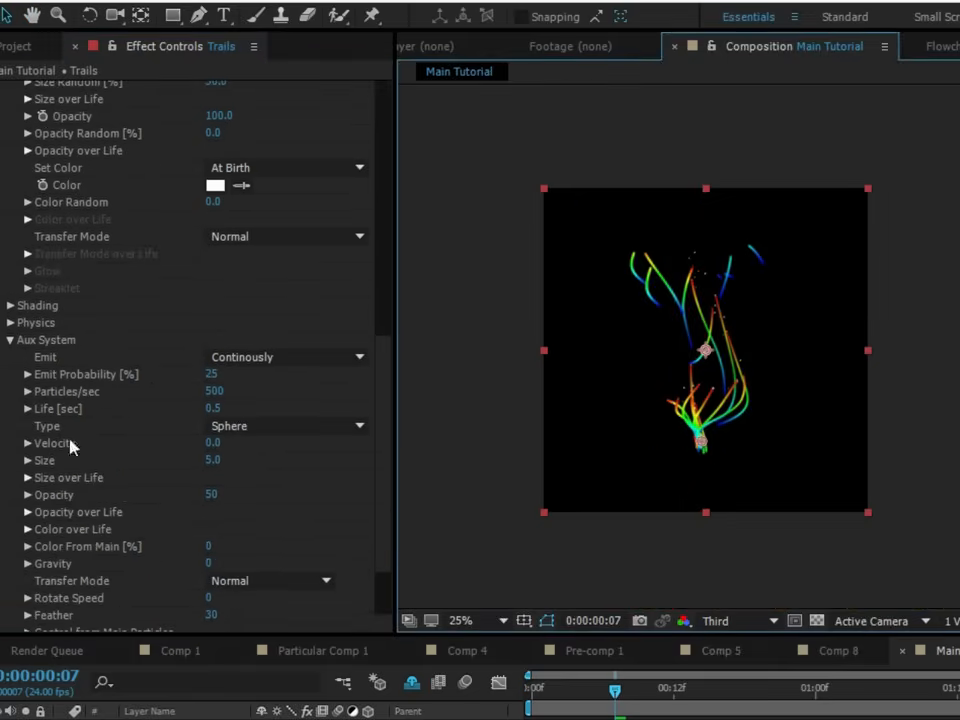
left_click(242, 426)
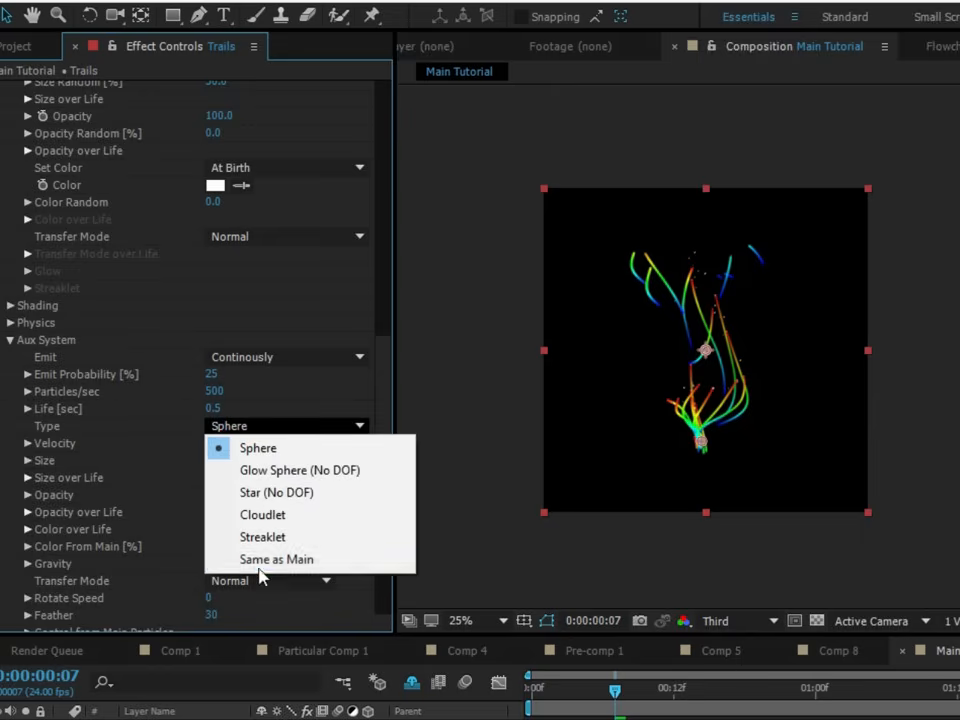
left_click(152, 432)
key("period")
left_click(215, 410)
type("1")
key("Return")
- Draw a low hump tapering at birth and death in the Aux System's Size over Life graph and smooth it
left_click(26, 478)
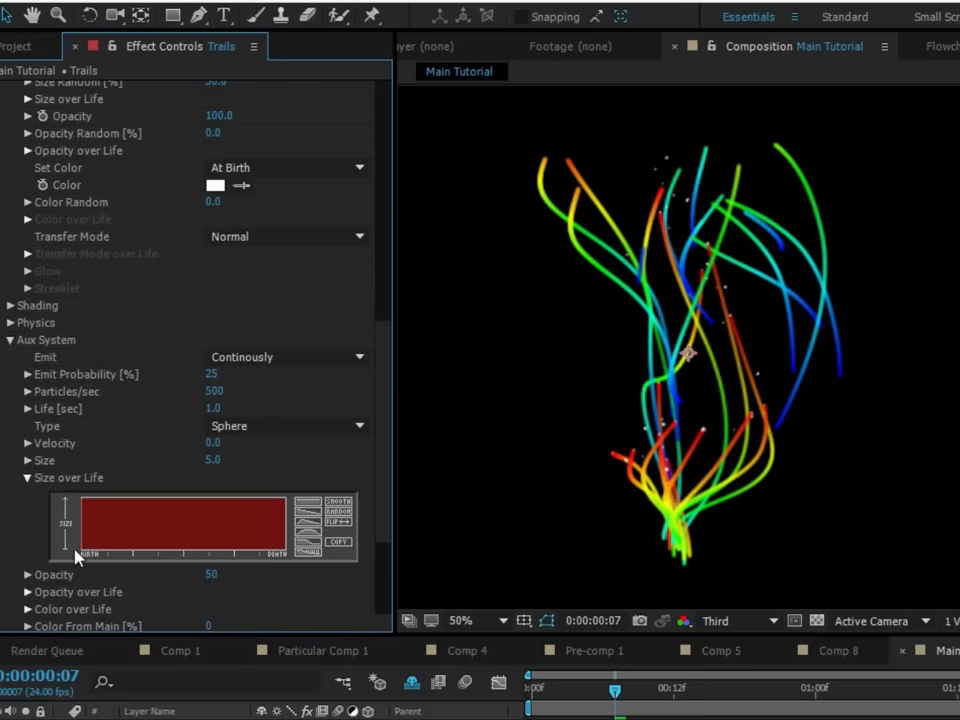
mouse_move(80, 556)
left_mouse_down()
mouse_move(94, 536)
mouse_move(120, 527)
mouse_move(250, 536)
mouse_move(322, 556)
left_mouse_up()
mouse_move(80, 556)
left_mouse_down()
mouse_move(100, 540)
mouse_move(144, 536)
mouse_move(285, 545)
left_mouse_up()
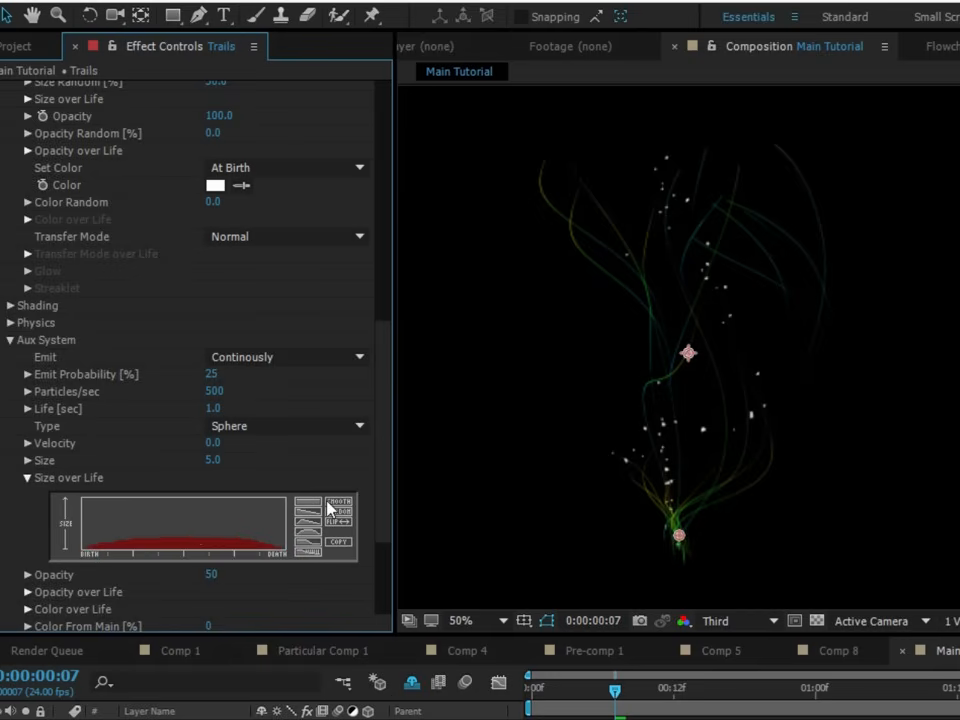
left_click(329, 501)
- Add a narrow smoothed peak about a third of the way along the Aux Size over Life curve and preview the animation from the start
left_click_drag(381, 488, 379, 249)
left_click_drag(388, 314, 403, 520)
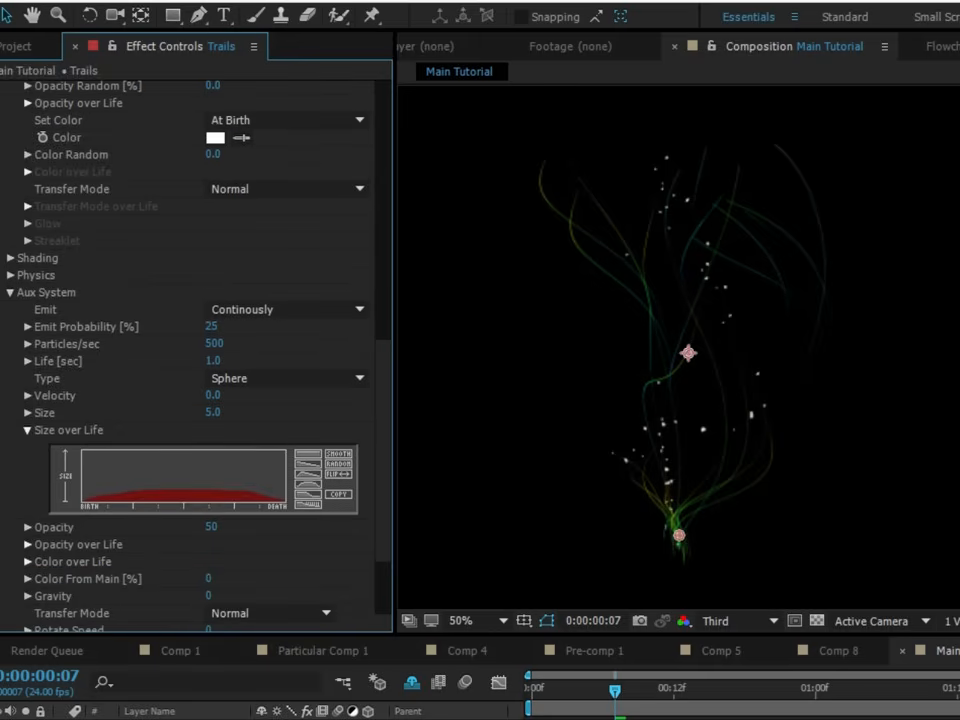
left_click(156, 460)
left_click(158, 461)
left_click(339, 459)
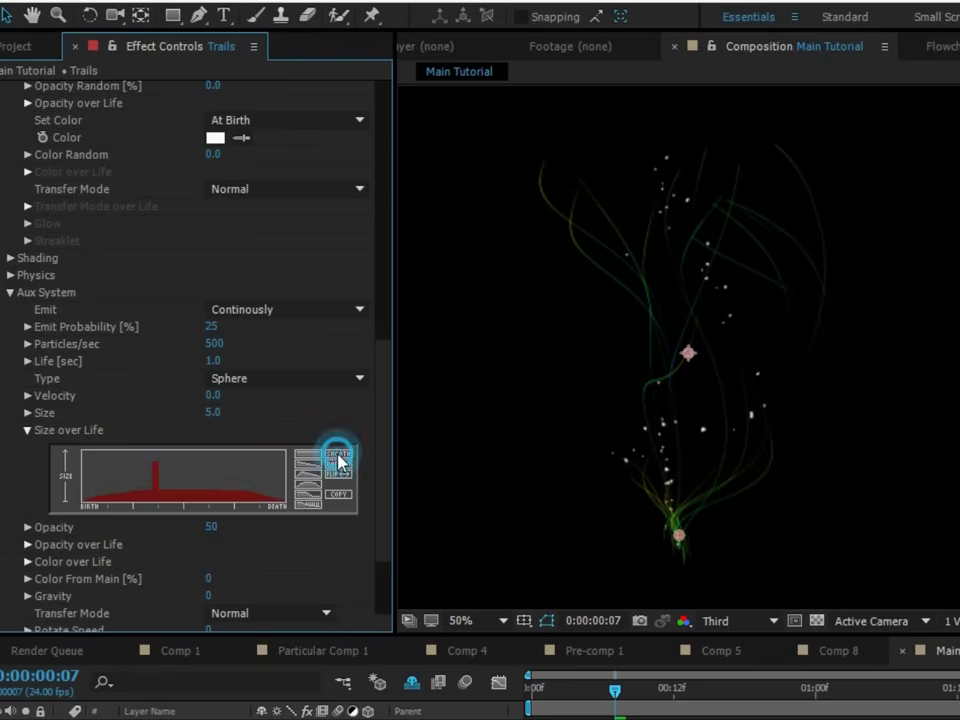
left_click(339, 459)
scroll(381, 514, "down", 2)
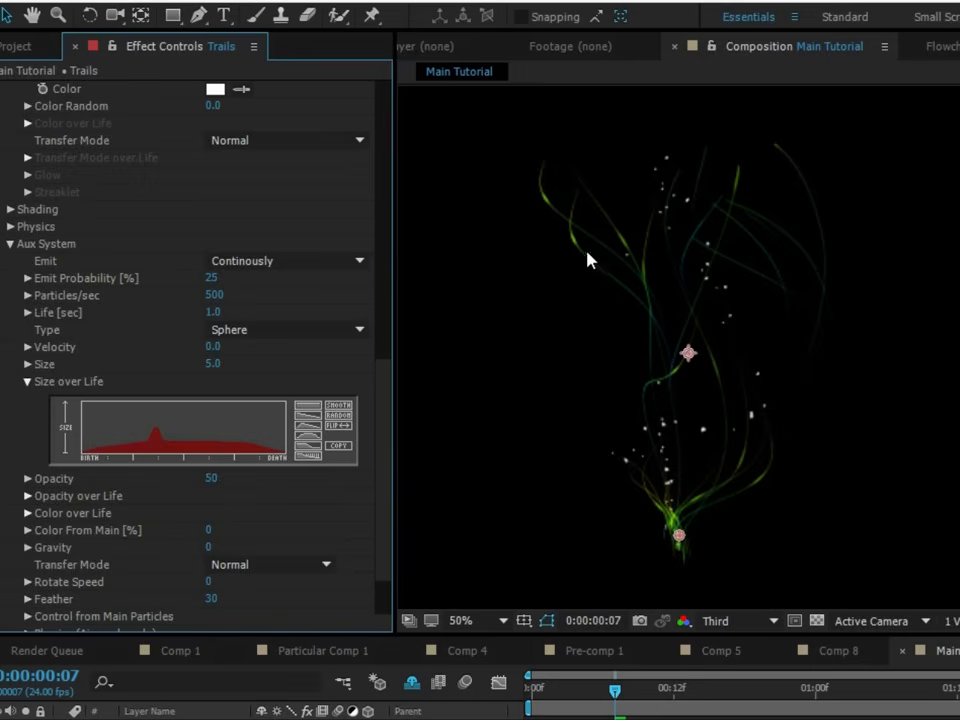
left_click_drag(592, 693, 480, 698)
key("space")
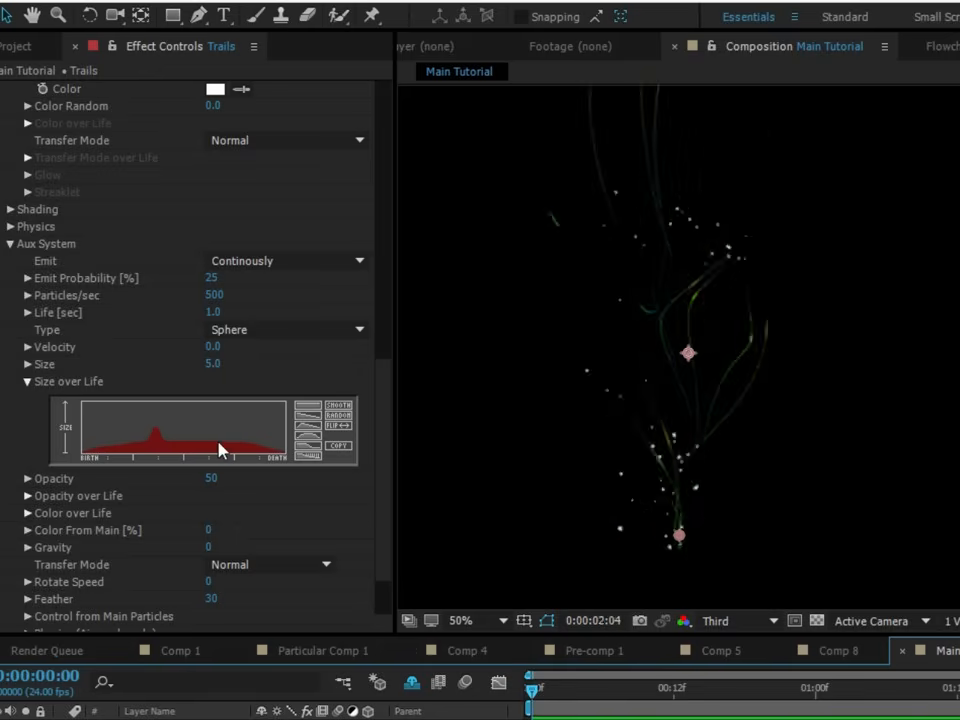
- Set the Aux System's Size to 4 and Opacity to 25
scroll(384, 508, "down", 2)
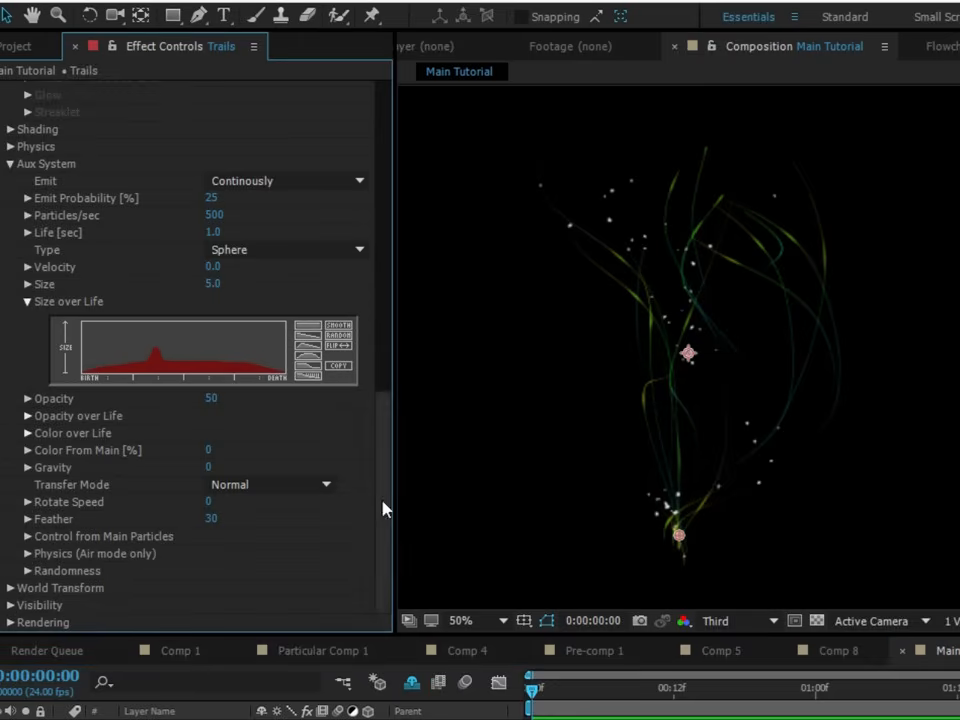
left_click(213, 287)
type("4")
left_click(240, 398)
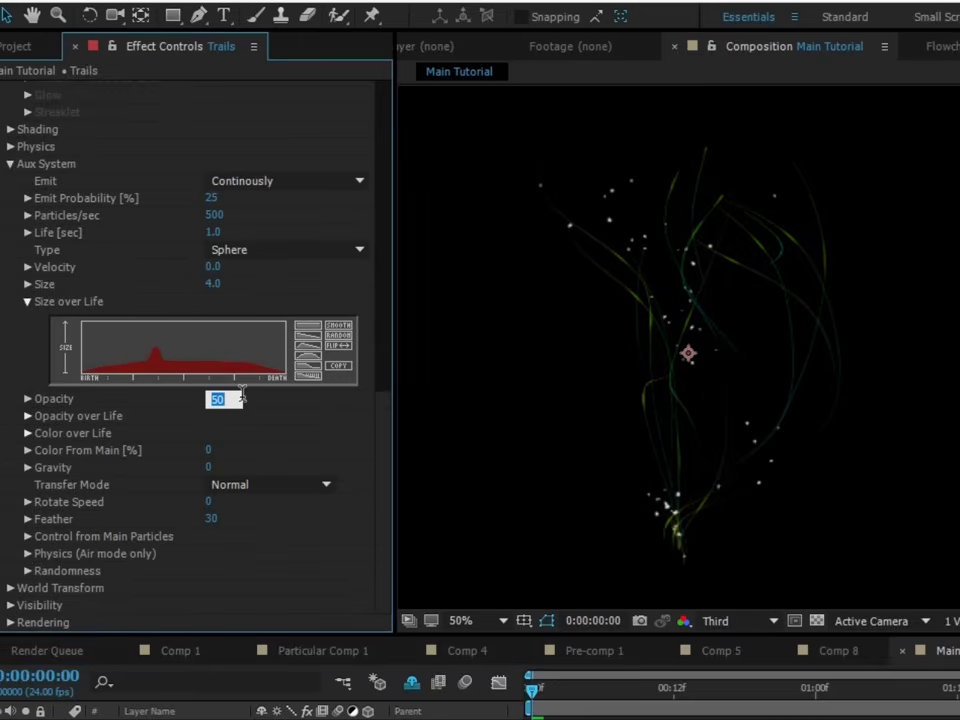
type("25")
left_click(264, 407)
- Switch the composition preview to Full resolution and enlarge the view to 100% to inspect the trails
left_click(739, 620)
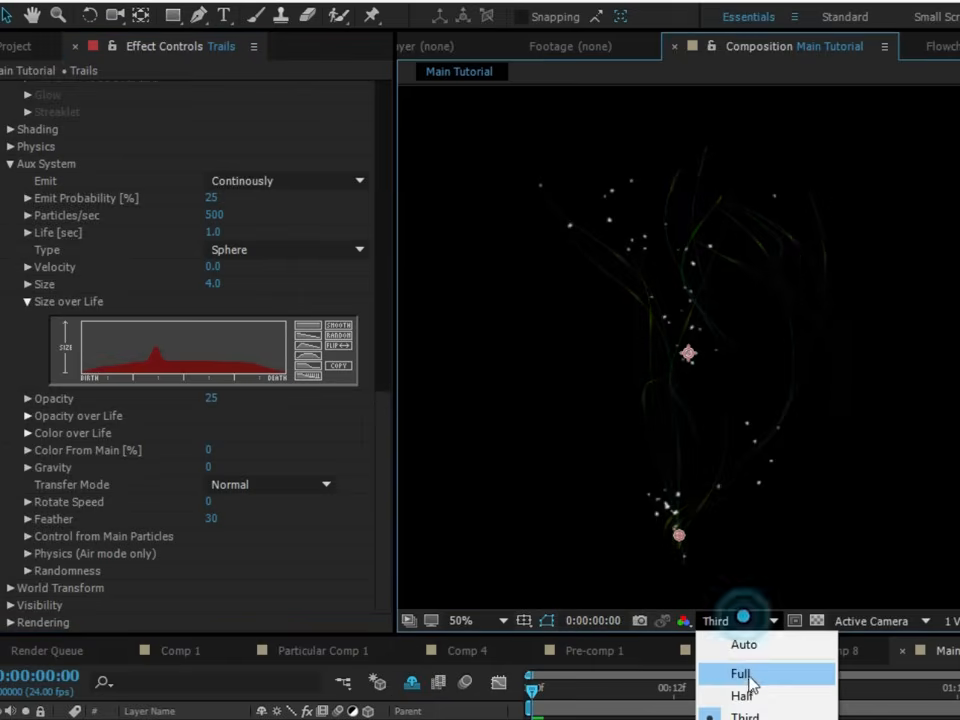
left_click(754, 688)
key("period")
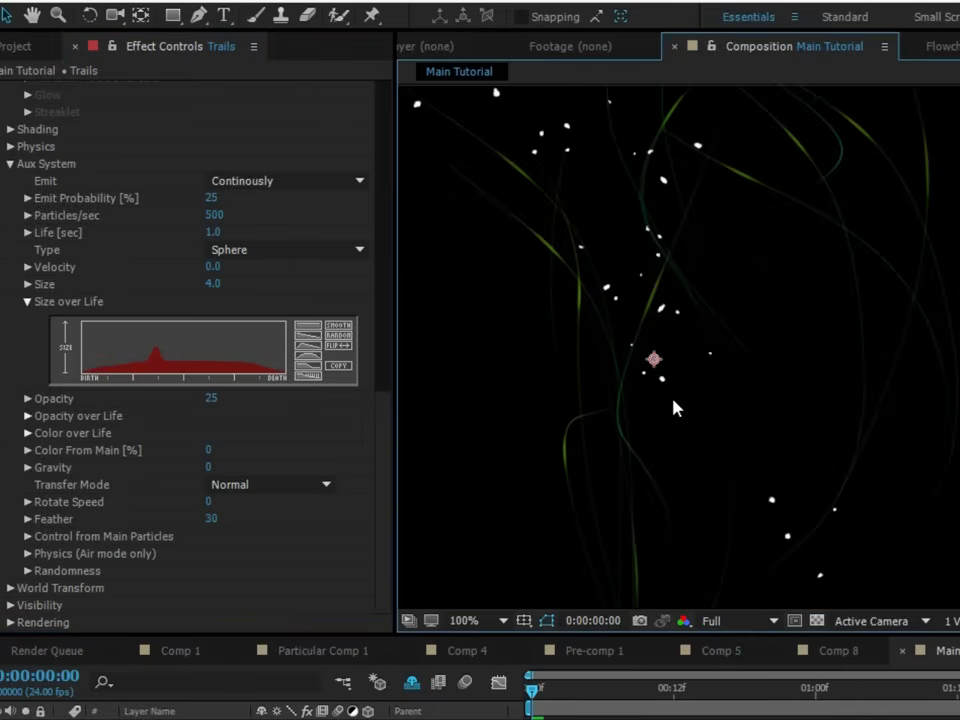
- Reduce the Aux Color over Life gradient to three stops, with green at birth, red in the middle and blue at death
left_click(27, 433)
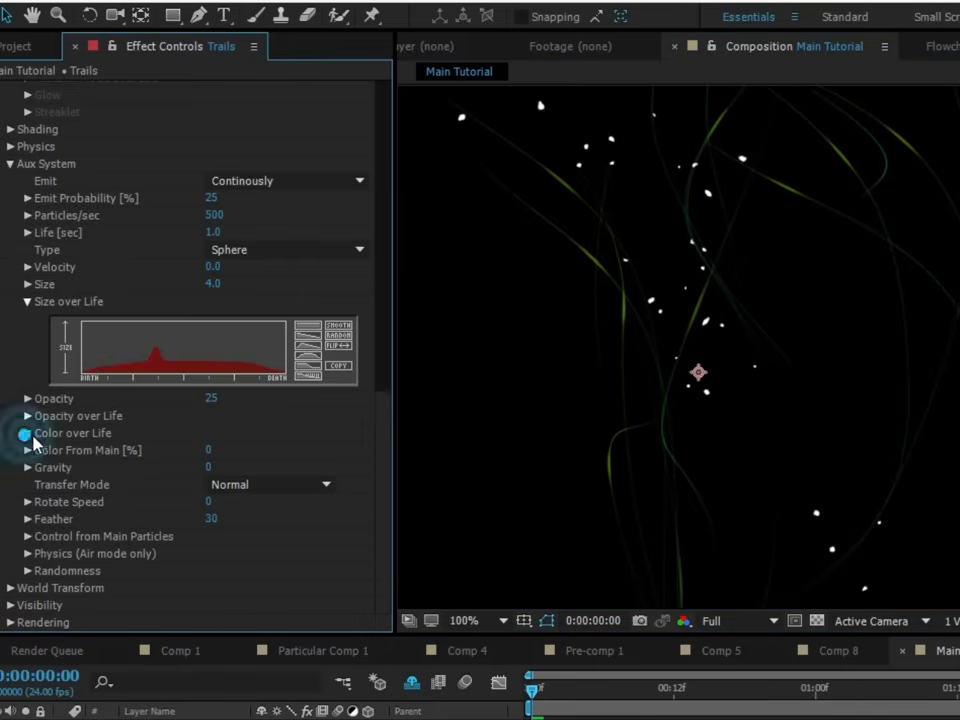
scroll(181, 515, "down", 2)
left_click_drag(131, 461, 133, 518)
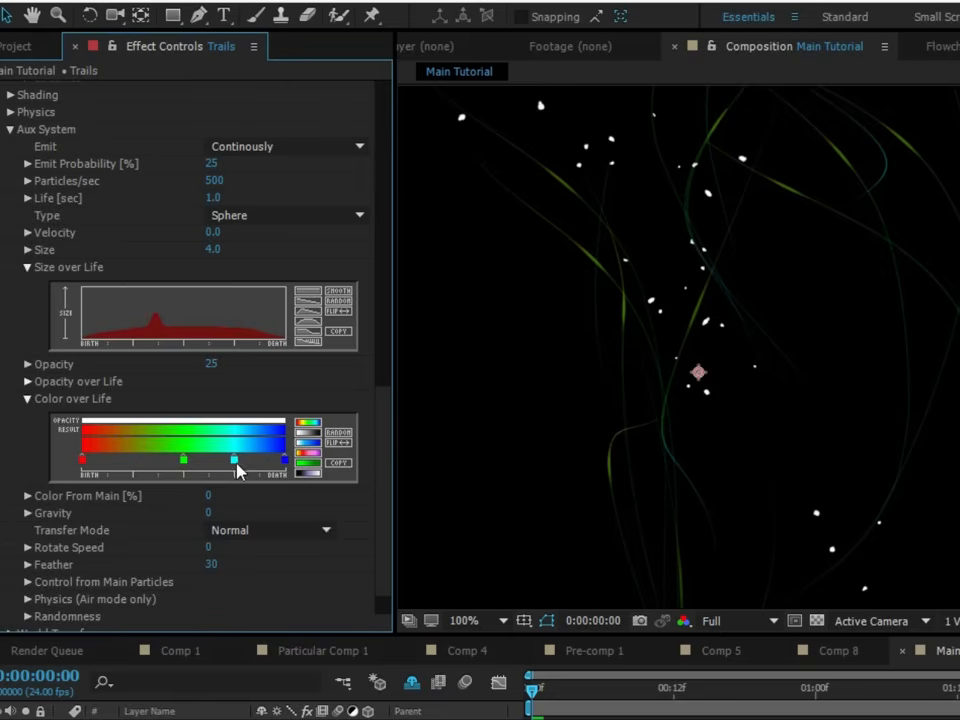
left_click(184, 461)
mouse_move(184, 462)
left_mouse_down()
mouse_move(81, 459)
mouse_move(186, 462)
left_mouse_up()
- Change the middle stop of the Aux Color over Life gradient to the bright blue 008AFF
double_click(183, 460)
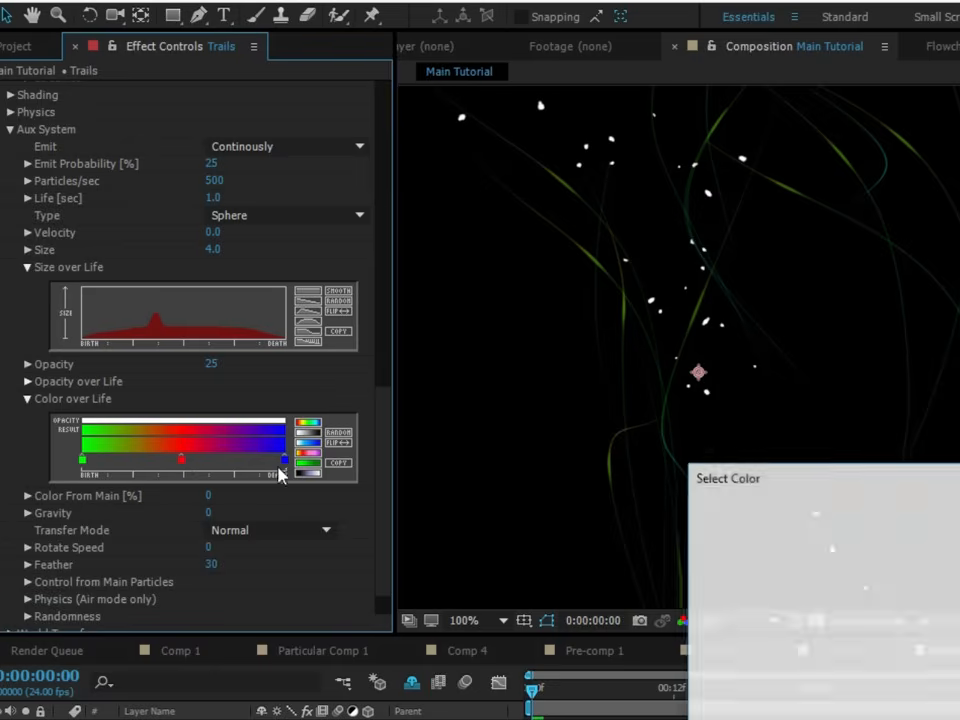
left_click_drag(738, 481, 757, 477)
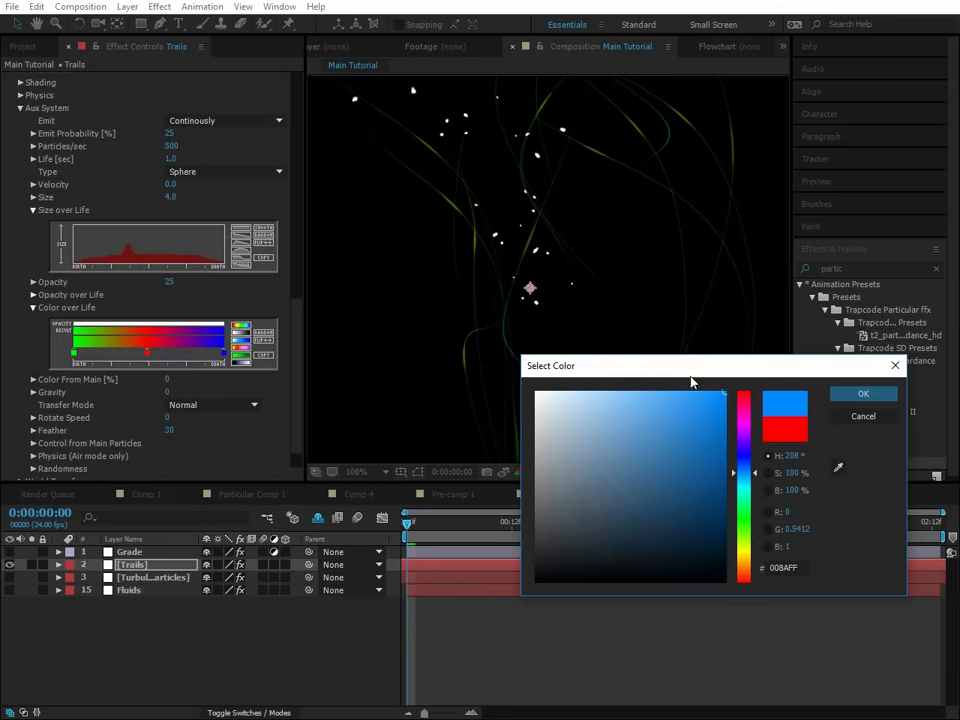
left_click(860, 395)
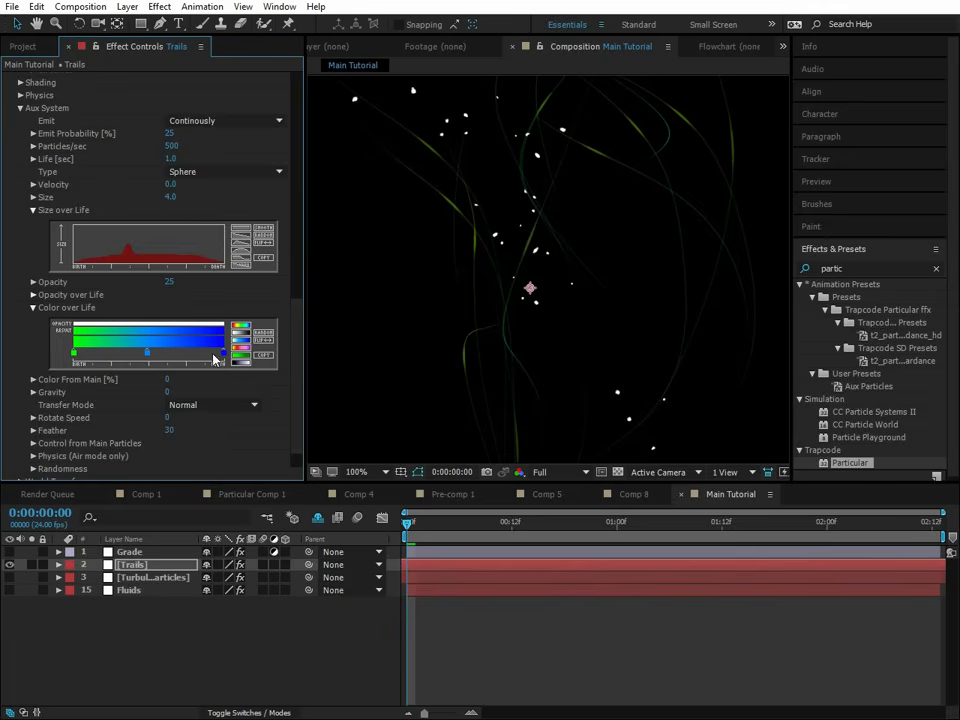
- Change the death stop of the Aux Color over Life gradient to the purple CC00FF
double_click(223, 354)
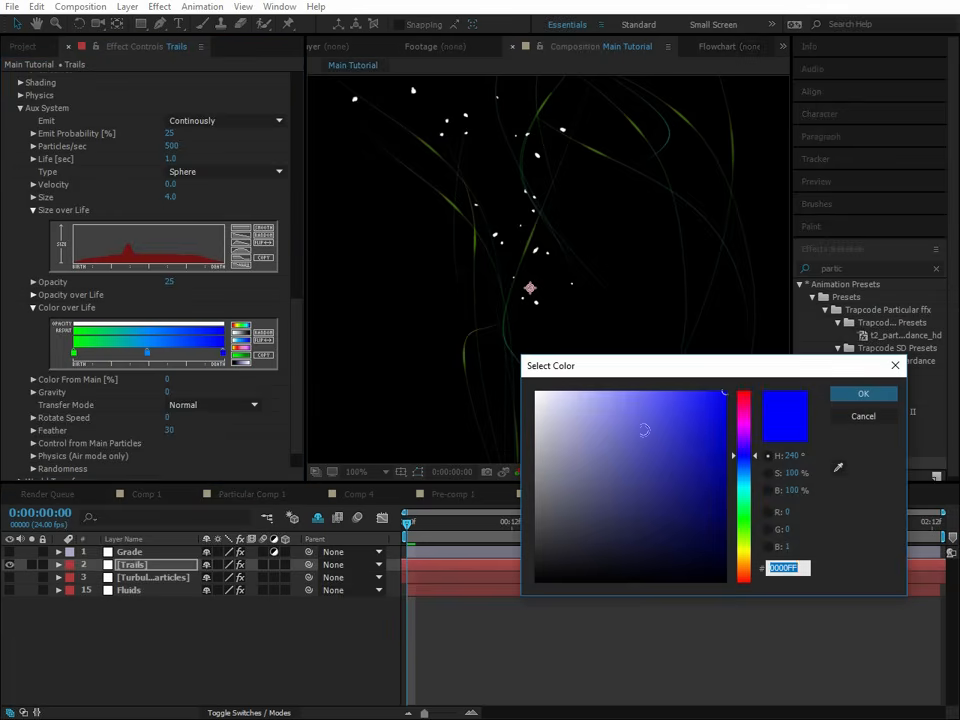
mouse_move(746, 434)
left_mouse_down()
mouse_move(750, 422)
mouse_move(753, 432)
left_mouse_up()
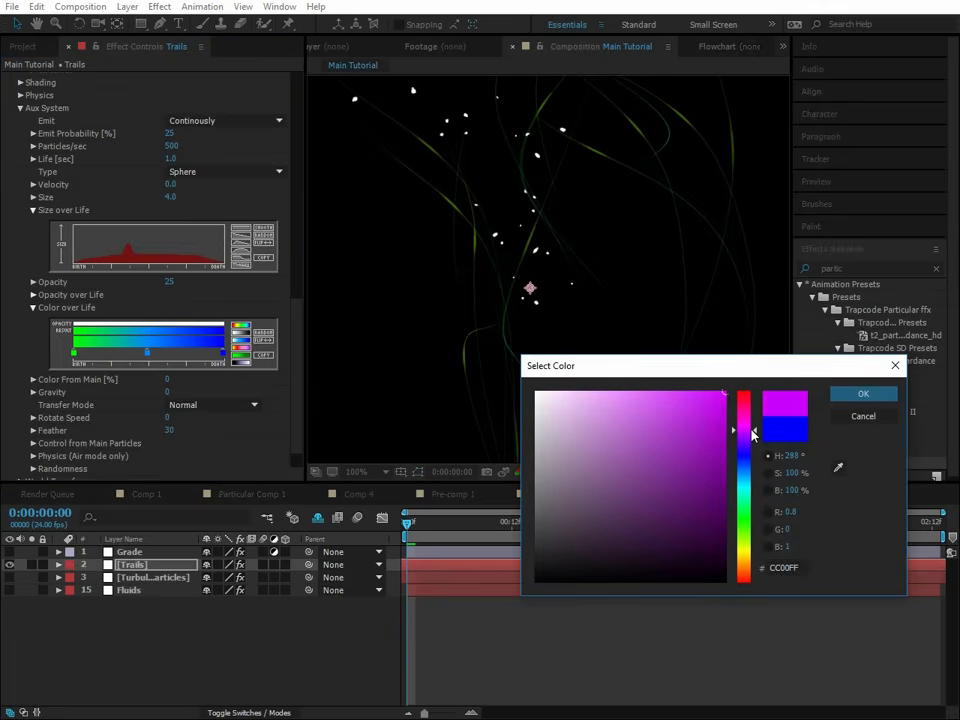
left_click(845, 394)
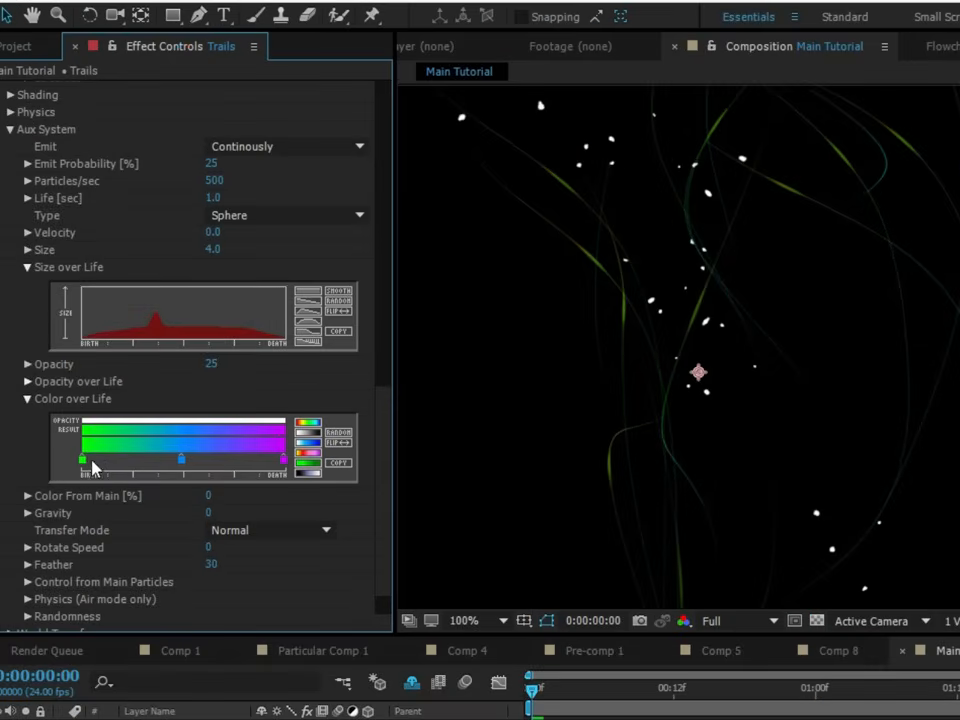
- Set the Opacity of the Trails' main particles to 20
scroll(377, 440, "up", 3)
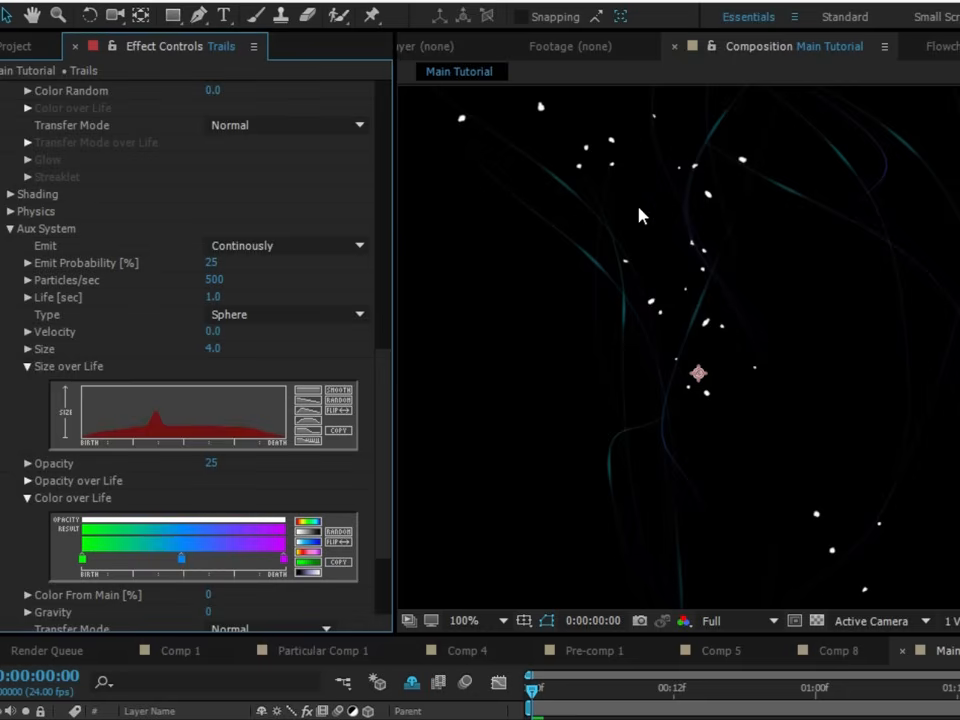
left_click_drag(381, 369, 373, 141)
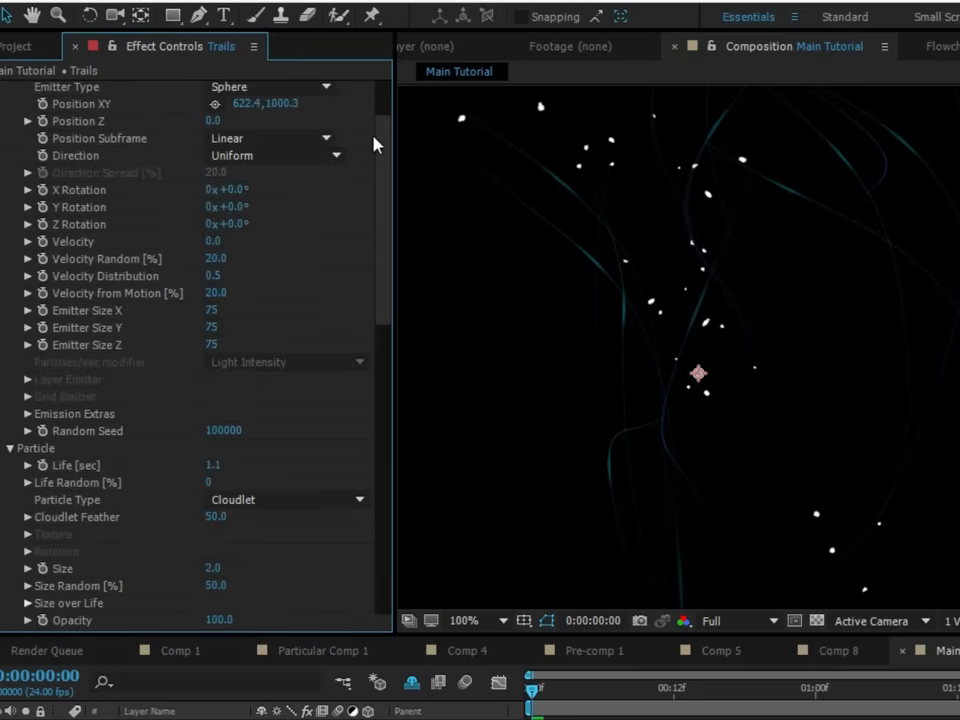
scroll(66, 460, "down", 3)
left_click(219, 528)
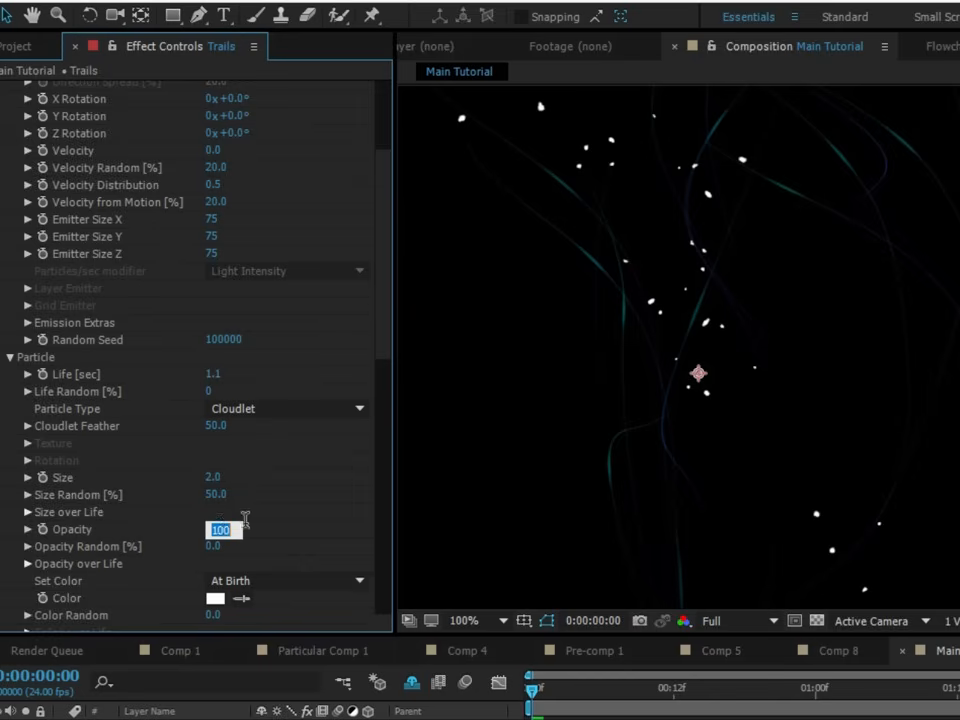
type("20")
left_click(266, 523)
left_click(223, 525)
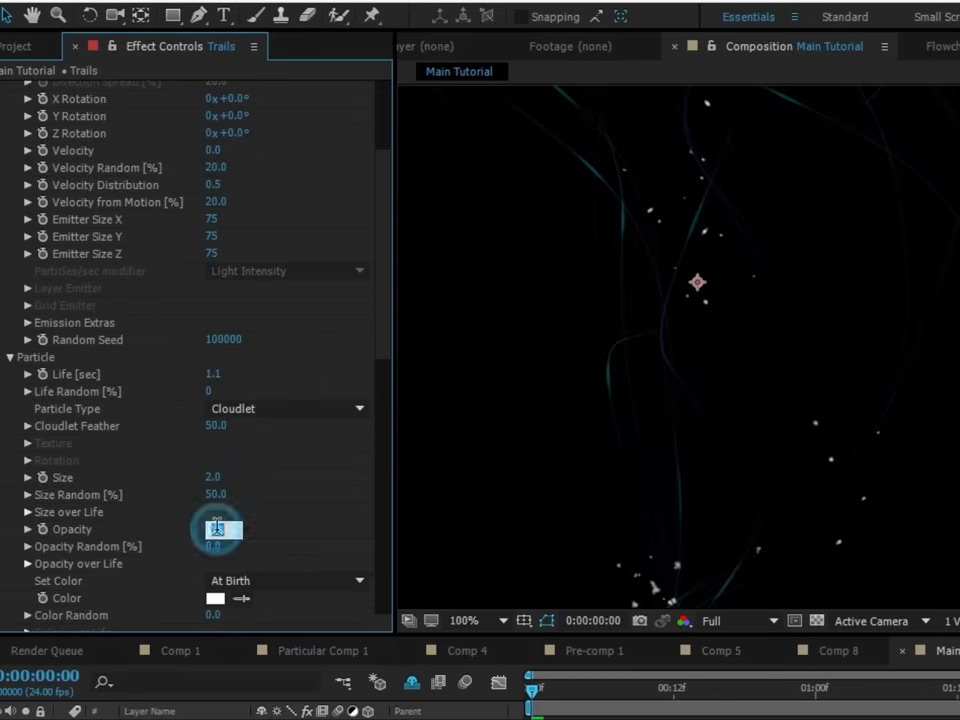
left_click(250, 519)
scroll(696, 395, "down", 1)
left_click_drag(741, 409, 751, 438)
scroll(733, 400, "up", 2)
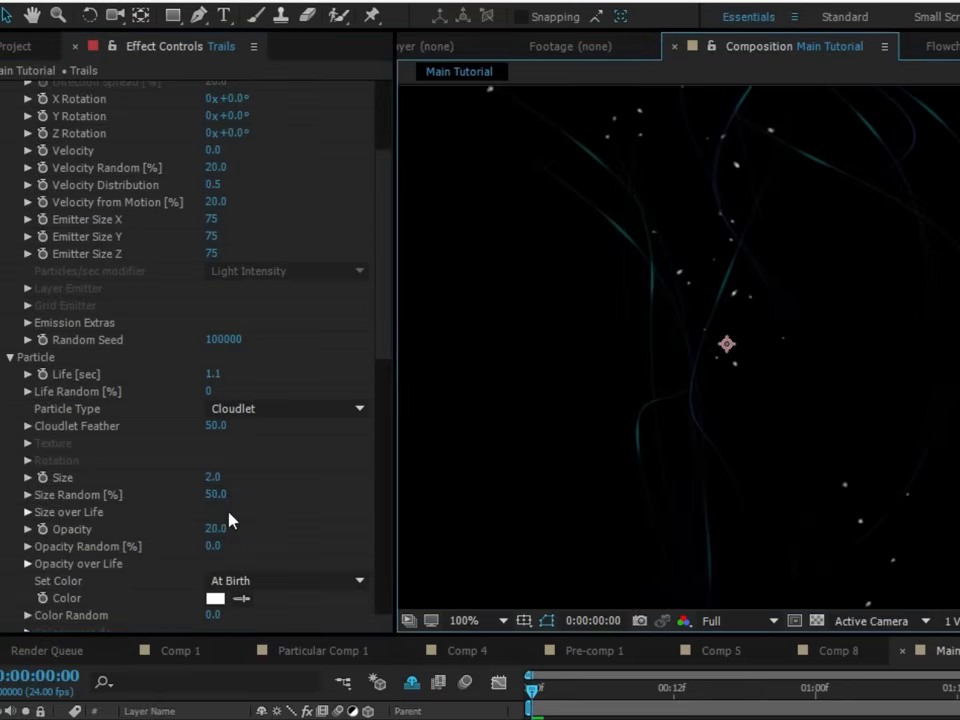
- Collapse the Particular settings and apply a Glow effect to the Trails layer
scroll(22, 150, "up", 4)
left_click(5, 89)
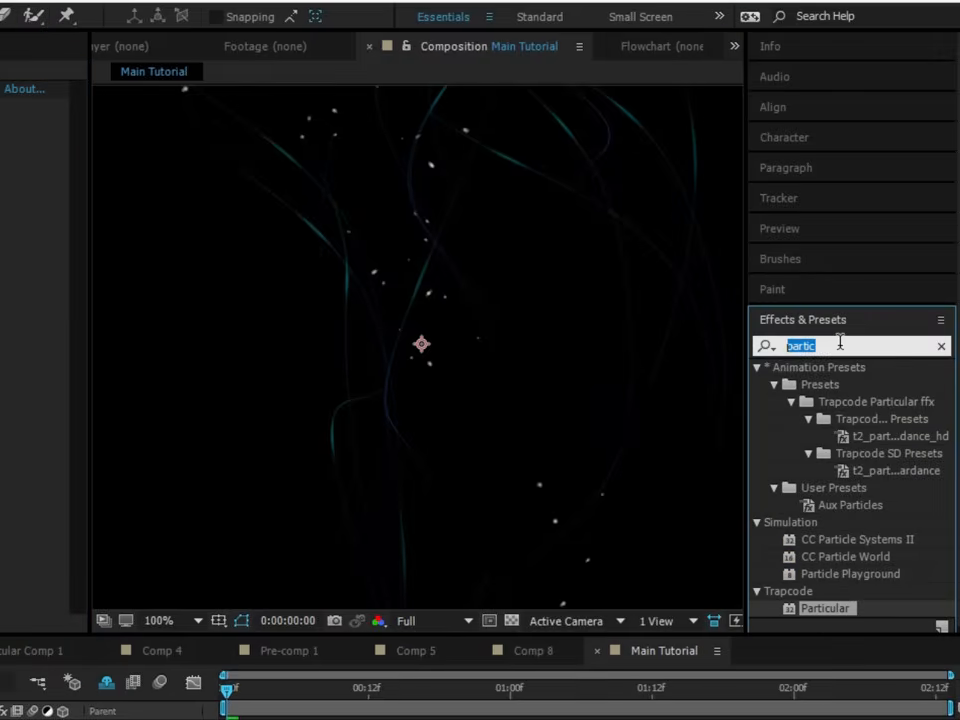
type("glow")
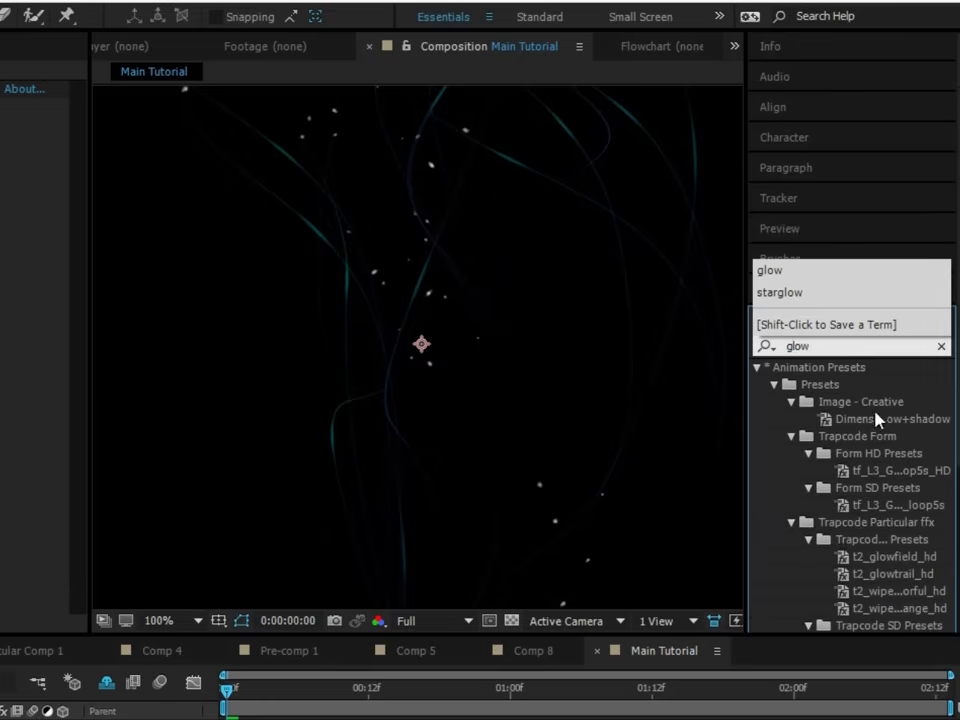
scroll(875, 413, "down", 4)
left_click_drag(827, 572, 88, 238)
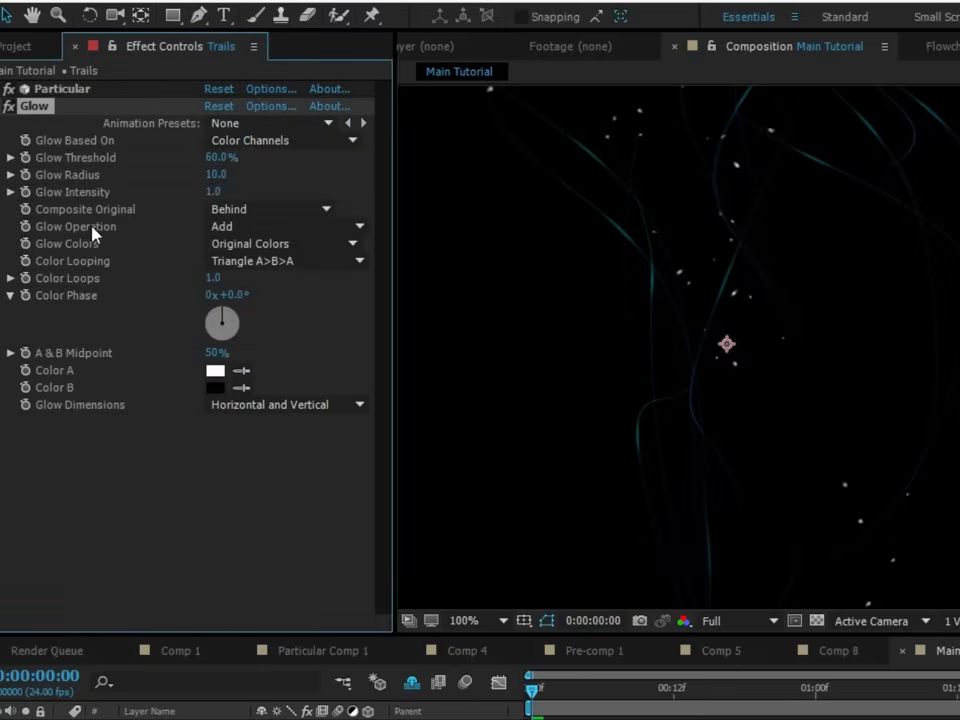
- Set the Glow Radius to 1.5 and the Glow Intensity to 0.2
left_click(216, 174)
type("1")
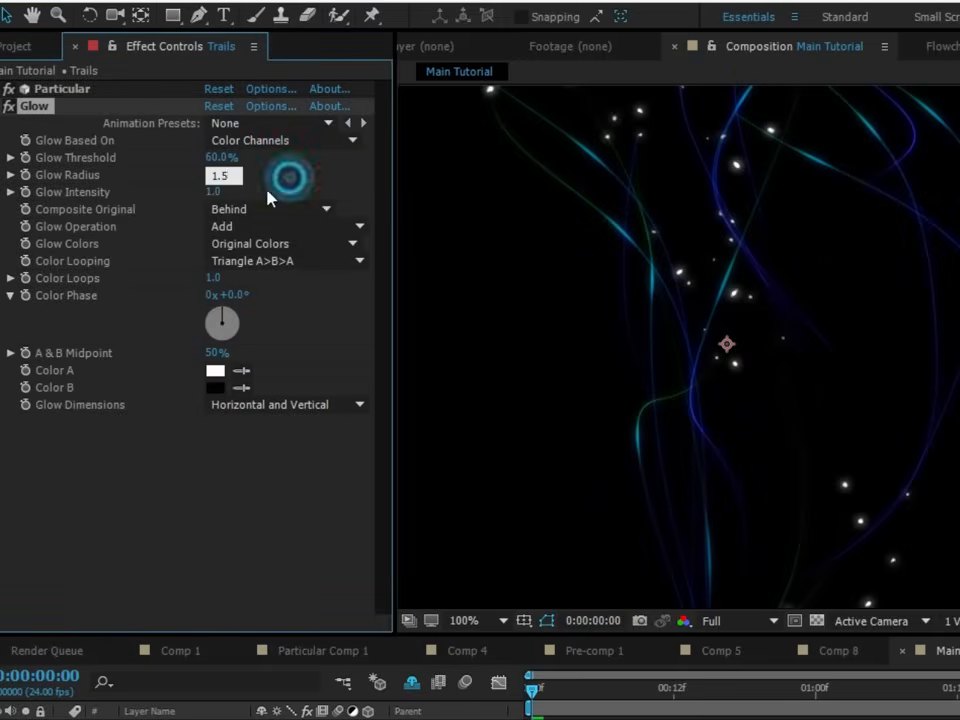
type(".5")
left_click(290, 180)
scroll(745, 300, "down", 2)
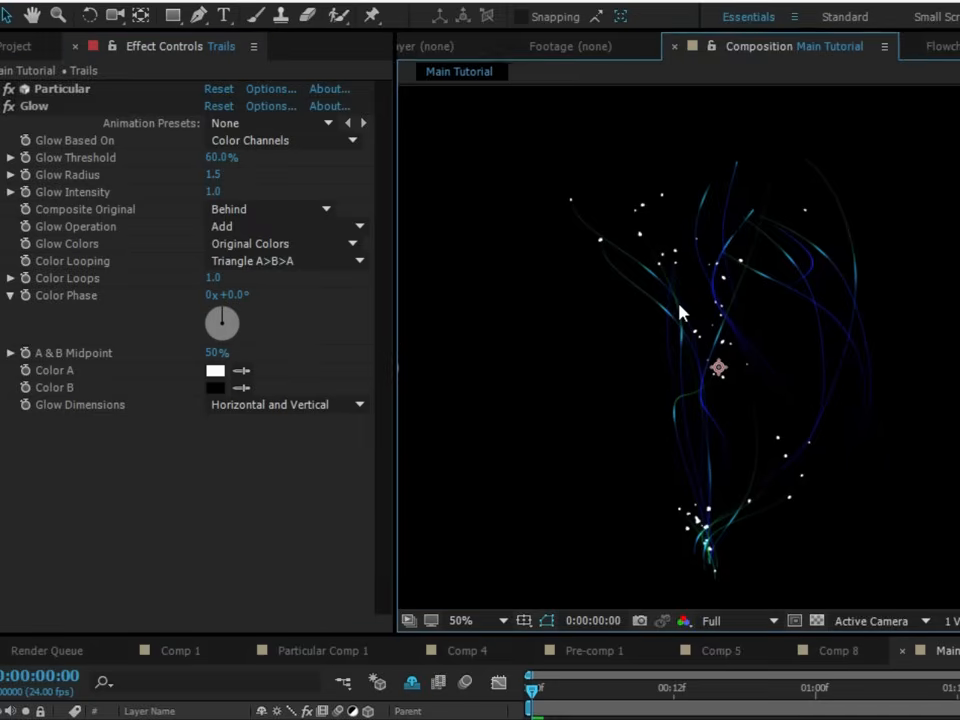
left_click(216, 192)
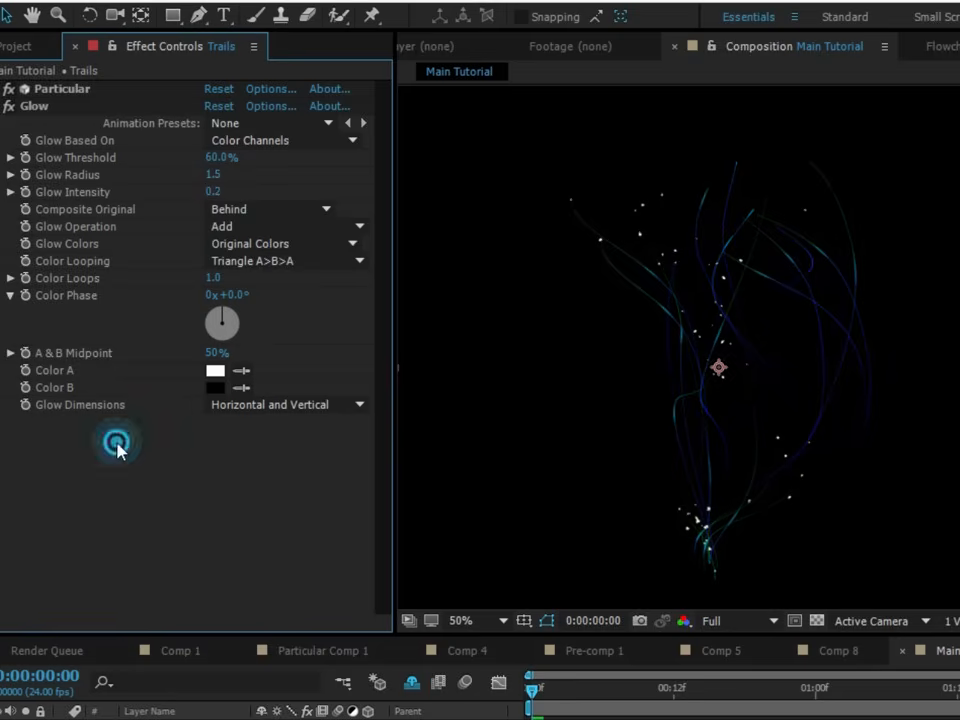
- Duplicate the Glow effect, set the copy's Glow Radius to 25, and compare the trails with and without it
left_click(28, 111)
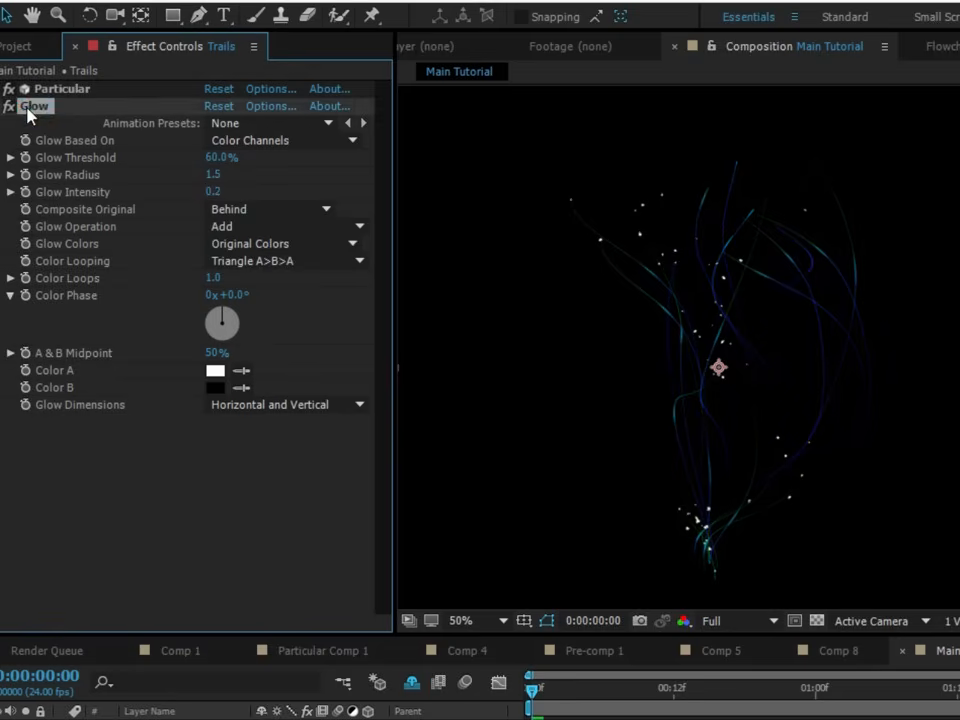
key("ctrl+d")
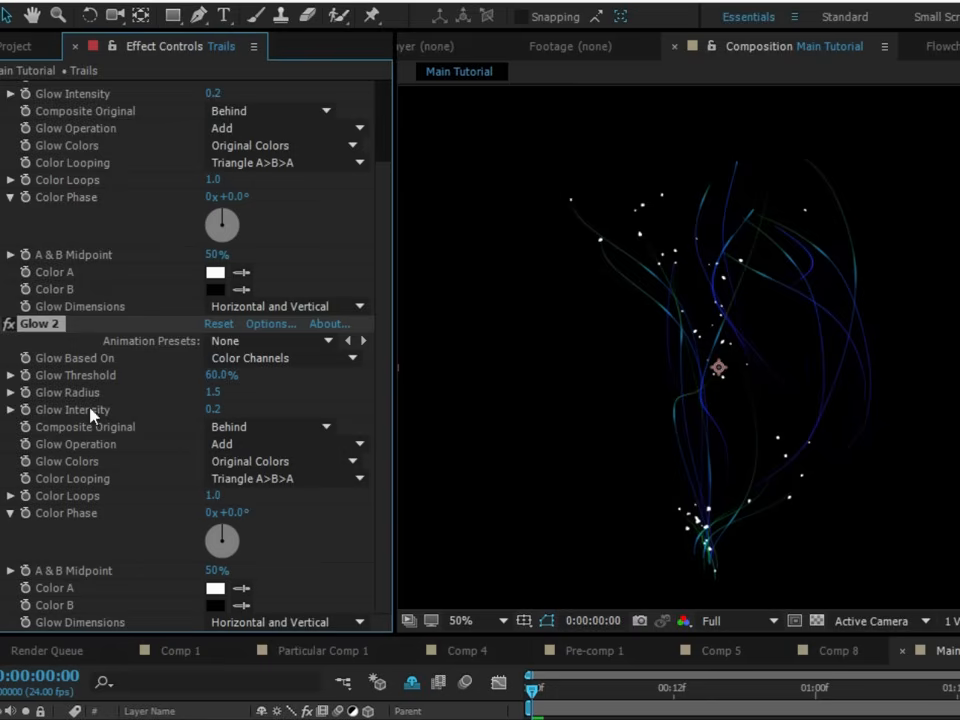
left_click(212, 393)
type("25")
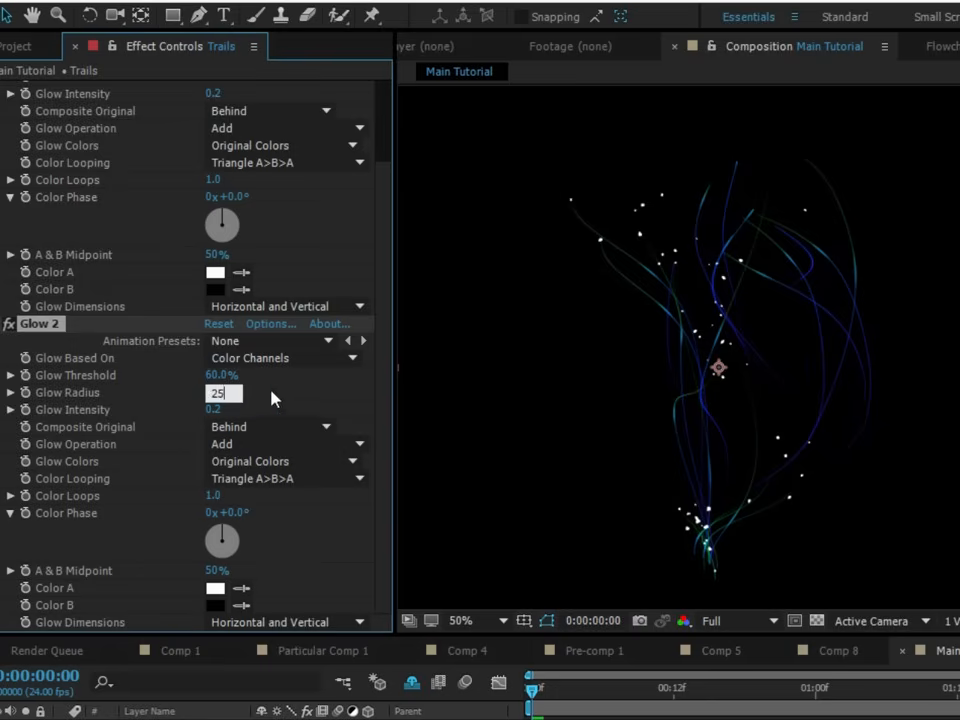
key("Return")
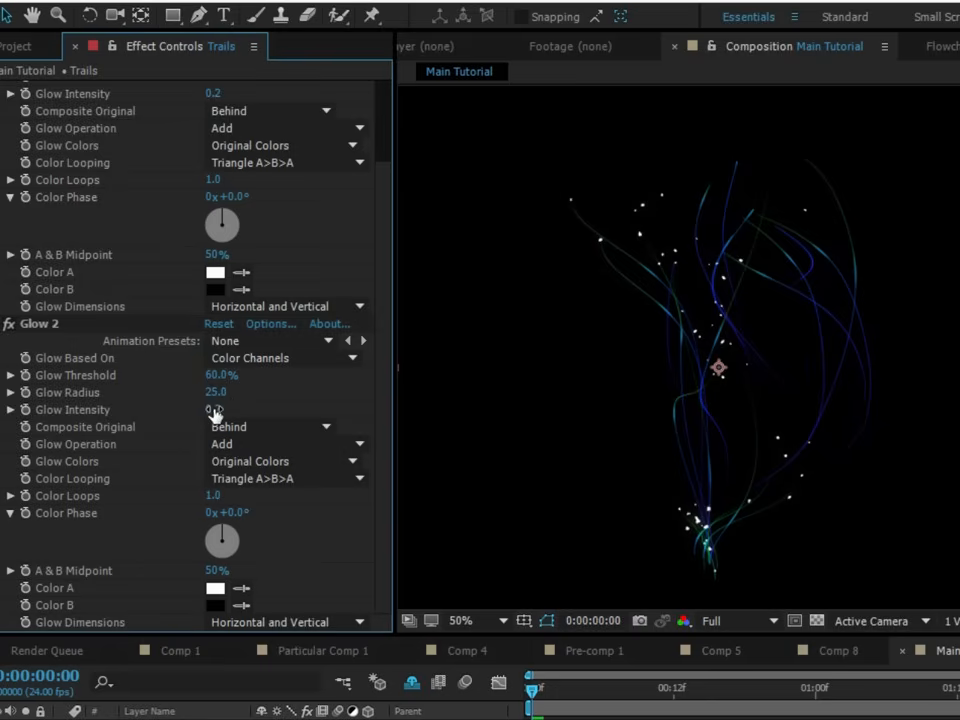
left_click(9, 323)
left_click(9, 323)
- Lower the preview to Half resolution, play the animation, and inspect the trails' base up close at frame 14
left_click(712, 621)
left_click(735, 697)
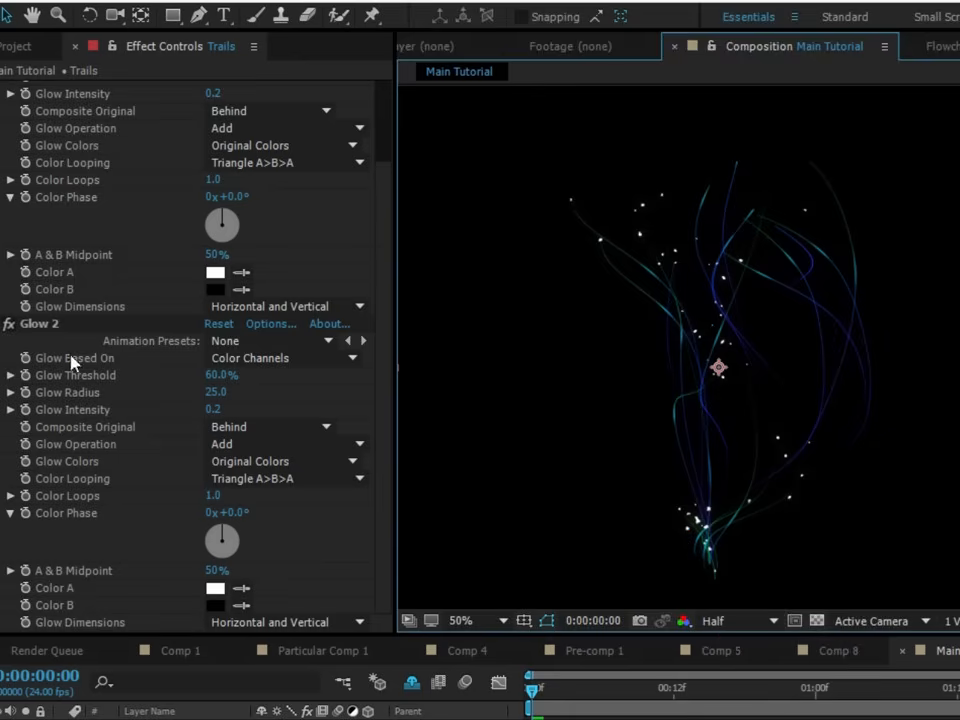
key("space")
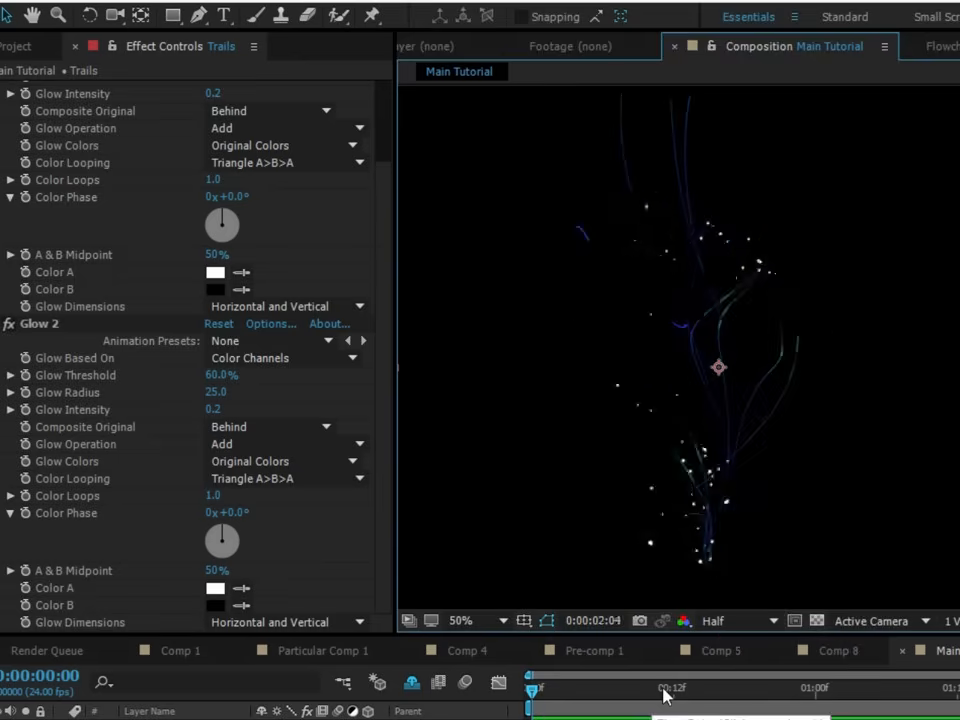
left_click_drag(667, 692, 697, 690)
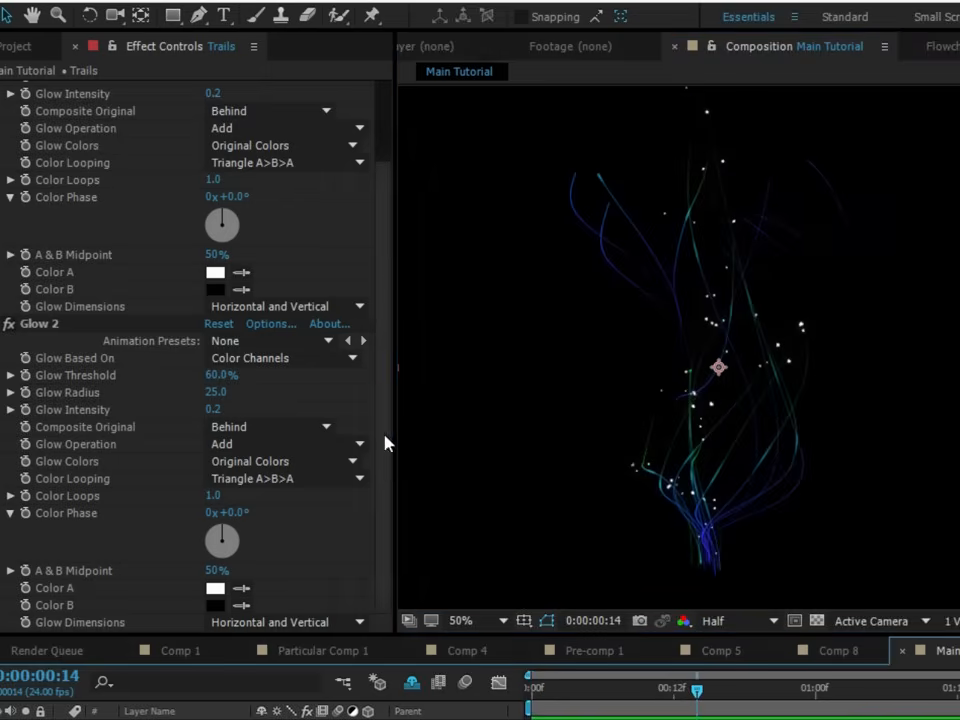
left_click_drag(385, 438, 390, 212)
scroll(724, 551, "up", 4)
scroll(690, 330, "down", 4)
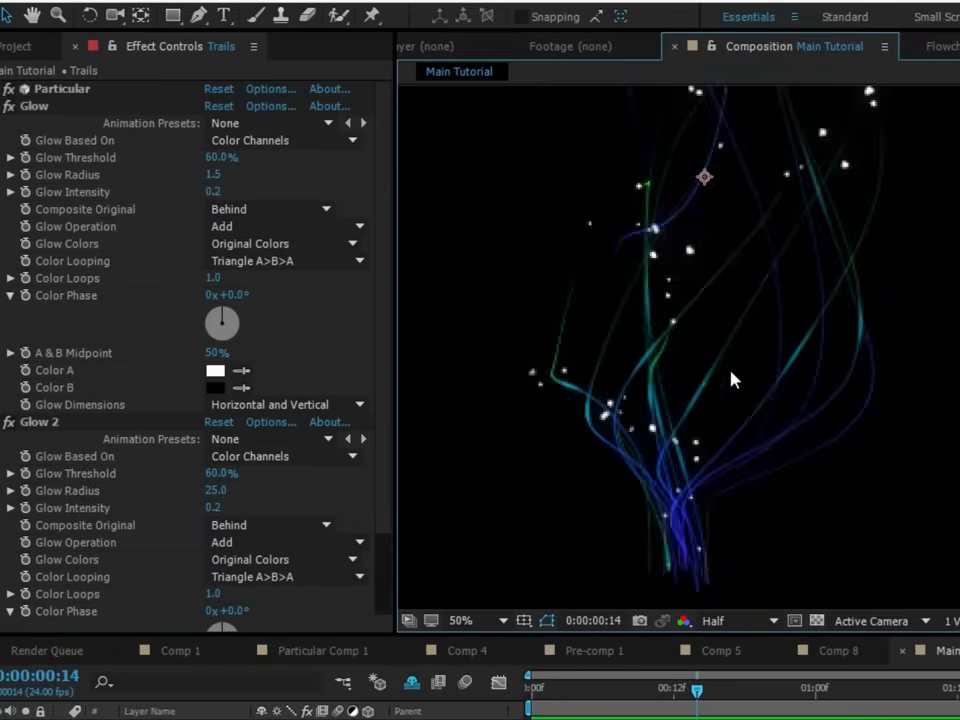
scroll(750, 312, "up", 4)
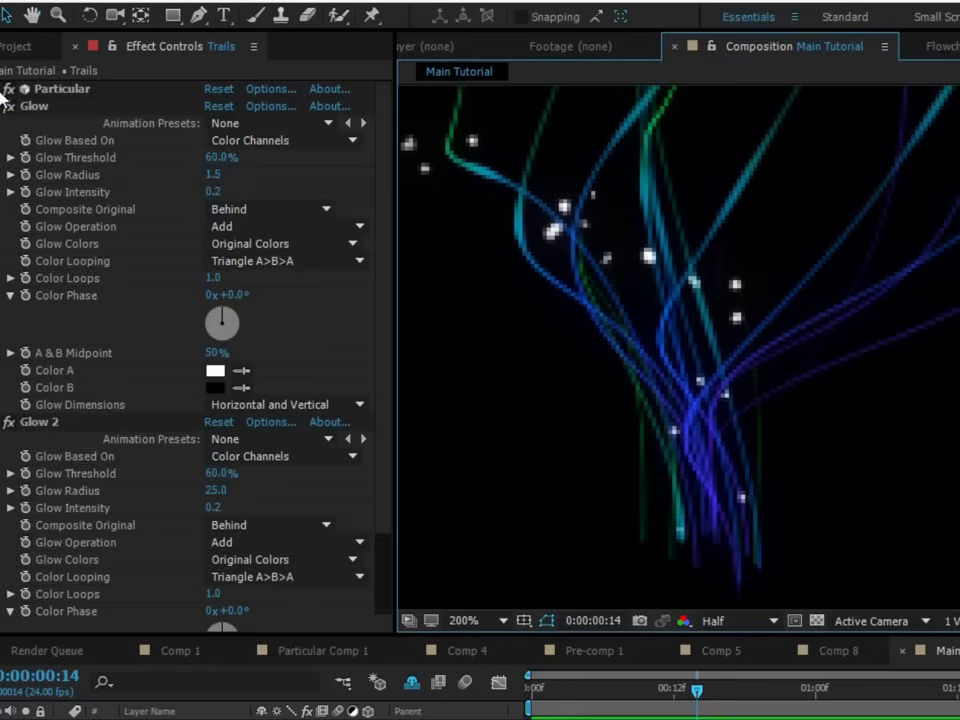
- Set Wind Affect to 25 in the Aux System's Physics (Air mode only) settings
left_click(4, 89)
scroll(64, 400, "down", 5)
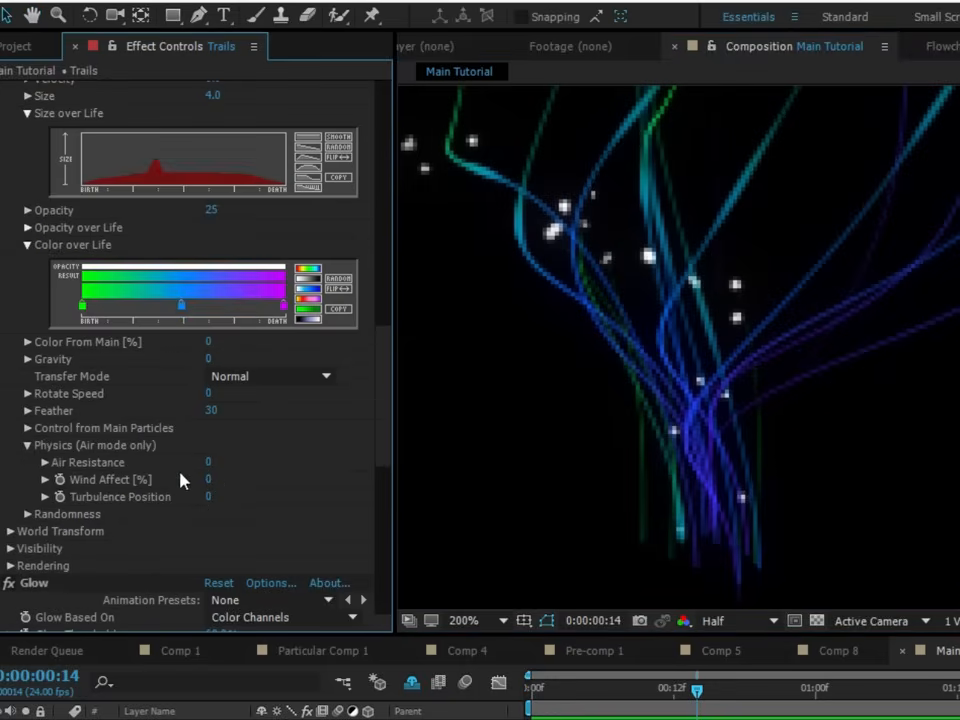
left_click(206, 480)
type("25")
left_click(275, 483)
scroll(690, 553, "down", 4)
scroll(690, 545, "up", 2)
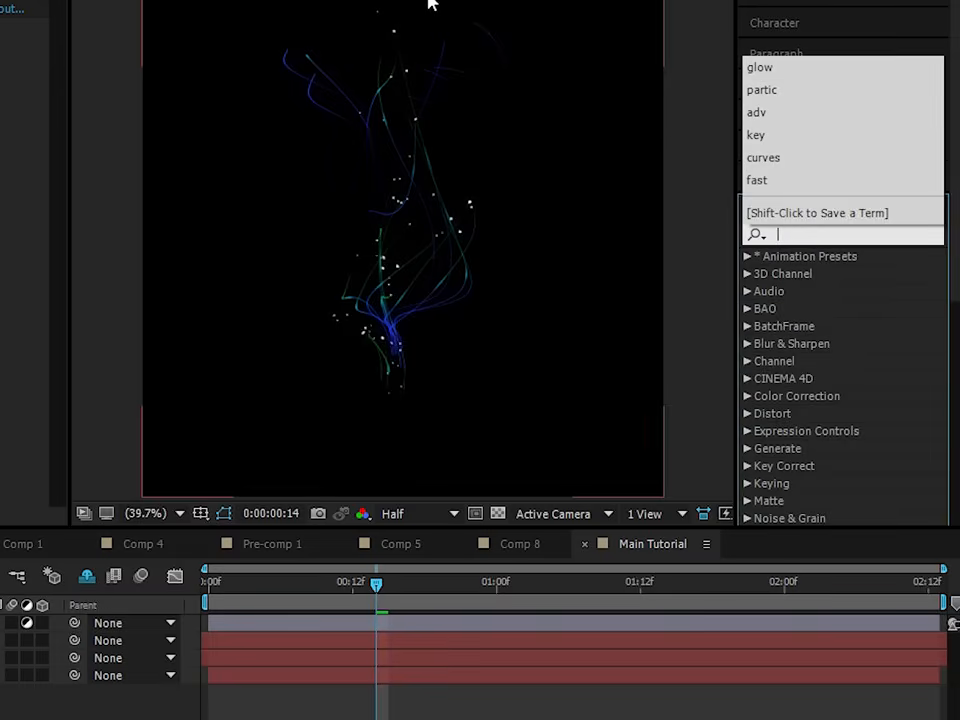
- Apply the Solid Composite effect to the Trails layer and set its Color to black
type("solid")
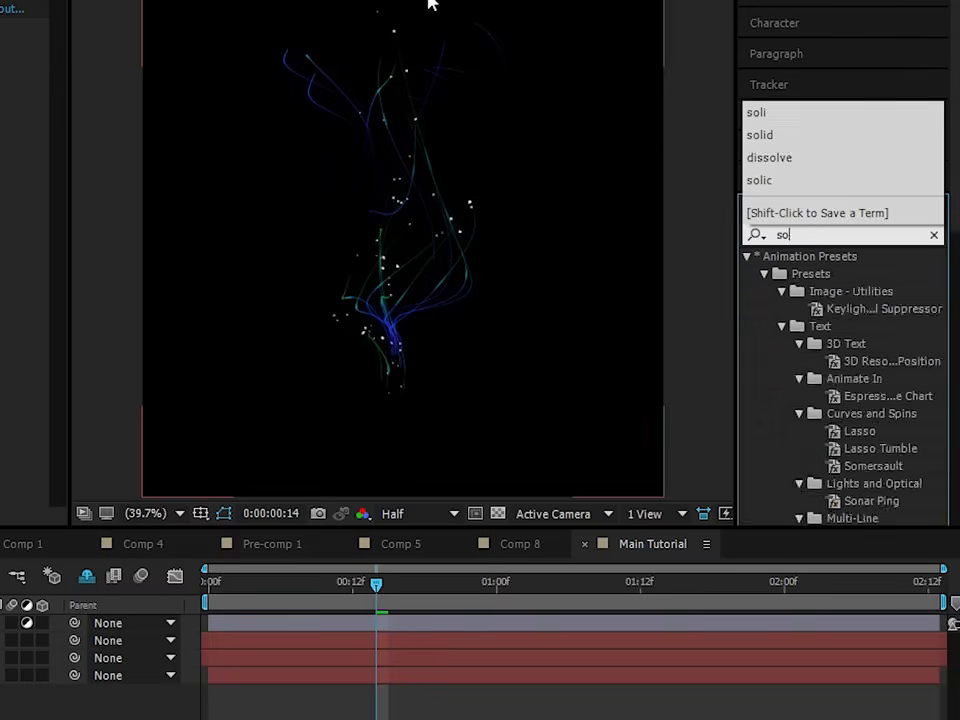
left_click(836, 318)
left_click_drag(836, 324, 179, 210)
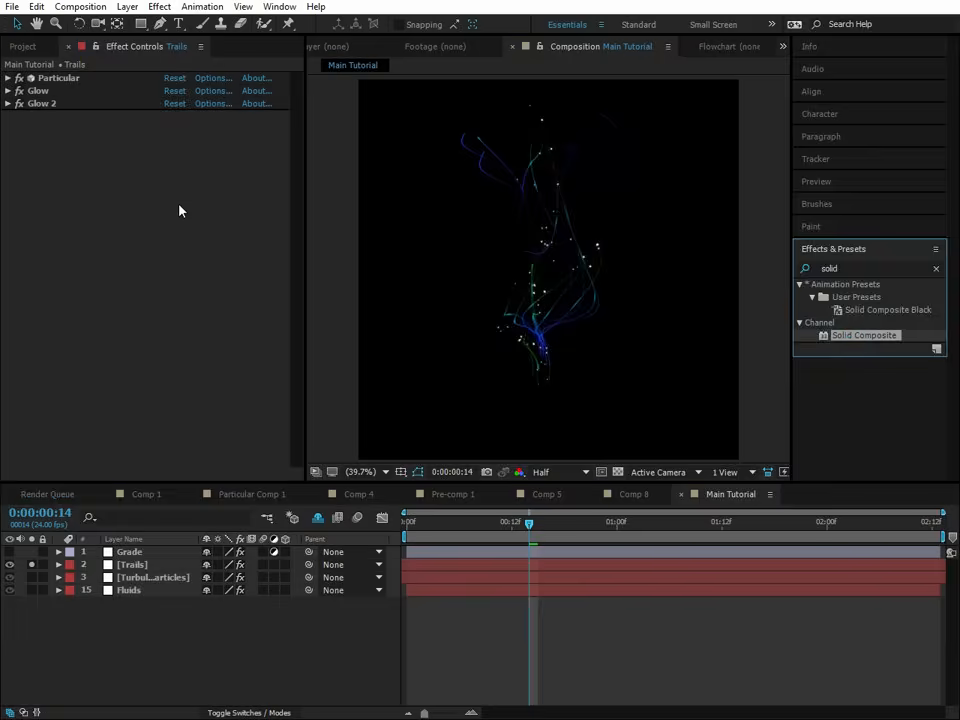
left_click(170, 154)
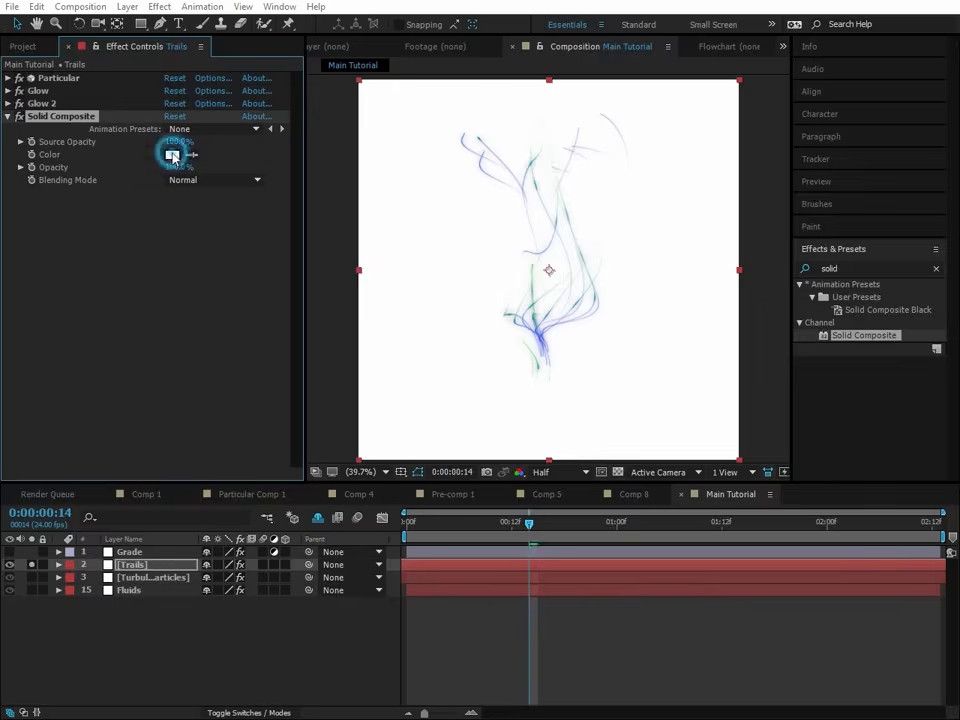
left_click(619, 514)
left_click(866, 393)
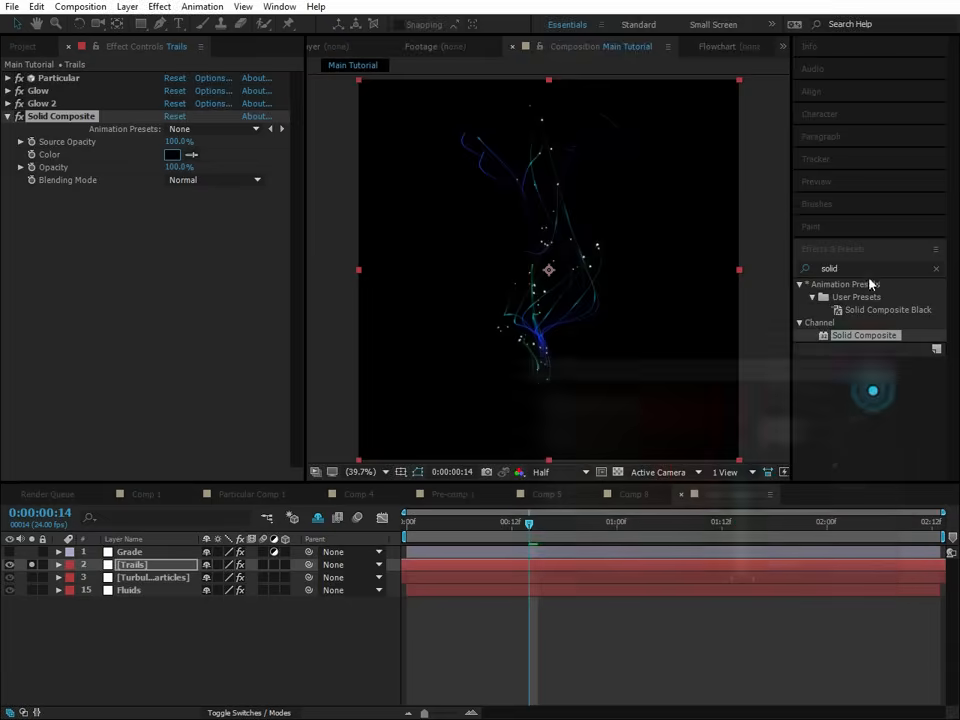
- Add a Vibrance effect below Solid Composite, raise its Saturation, and compare the trails with and without it
left_click(871, 268)
type("vibrance")
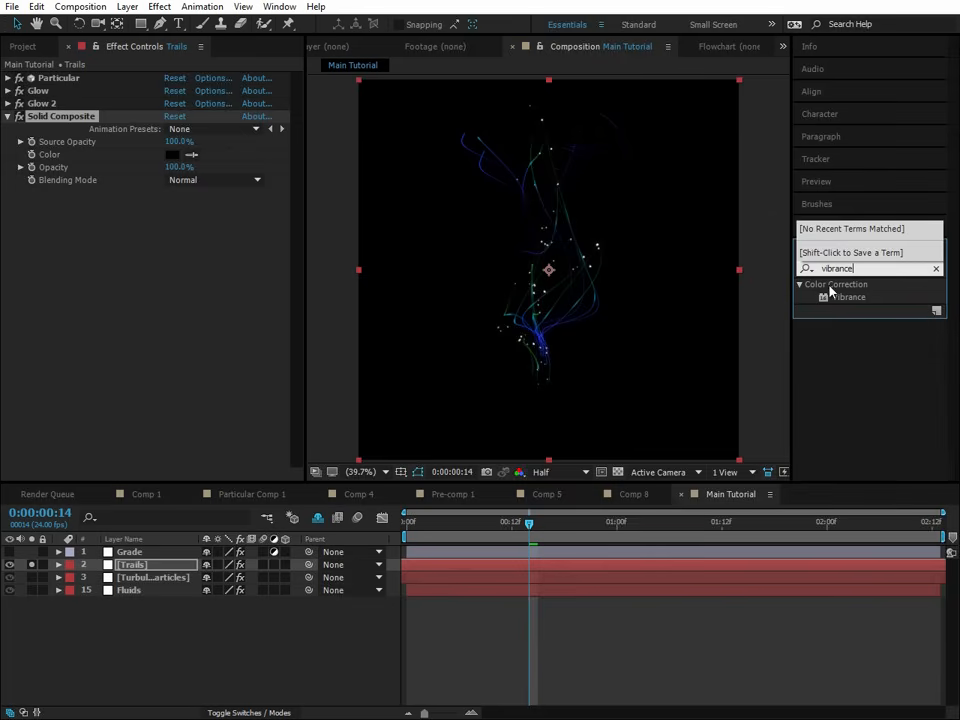
left_click_drag(829, 290, 90, 262)
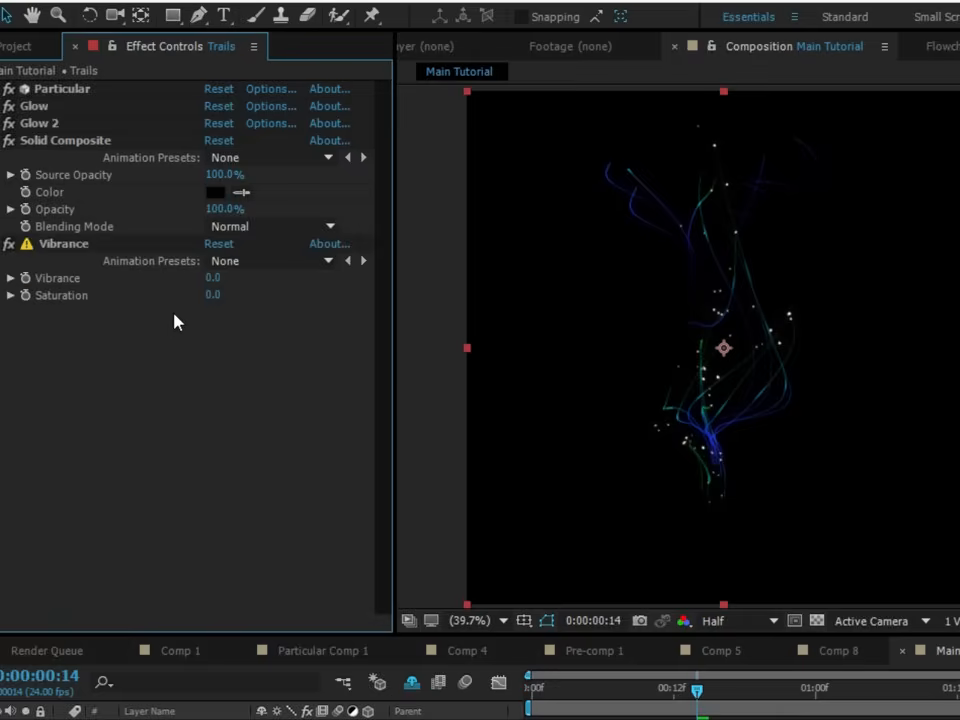
left_click_drag(209, 296, 784, 304)
left_click(8, 246)
left_click(9, 248)
left_click(9, 248)
left_click(9, 248)
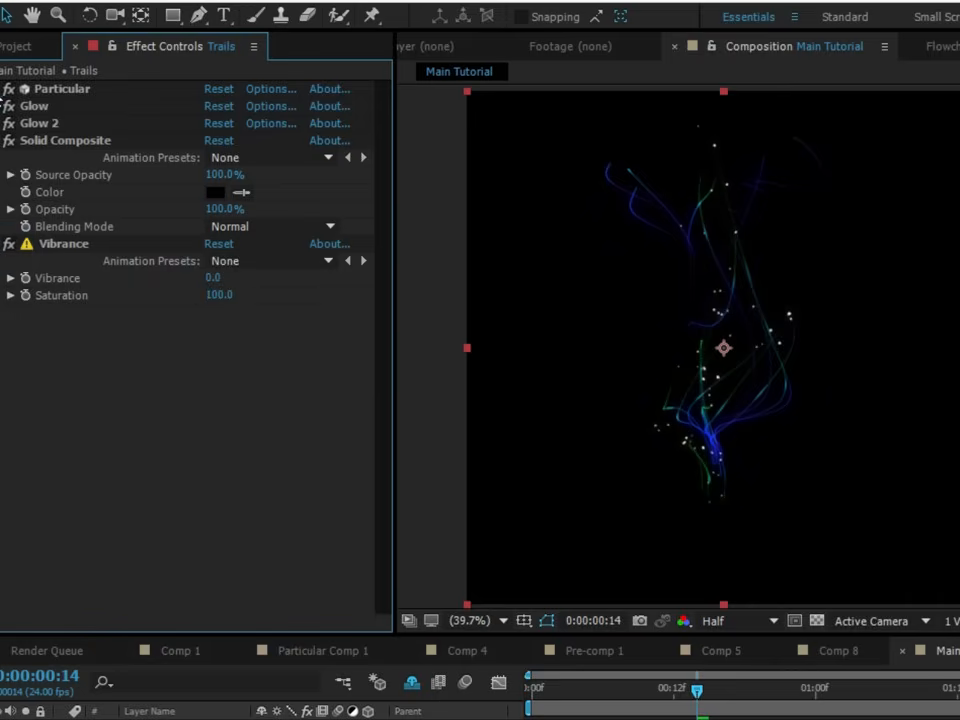
- Set the Color of the Trails' main particles to light blue and preview the animation from the start
left_click(5, 89)
scroll(60, 465, "down", 8)
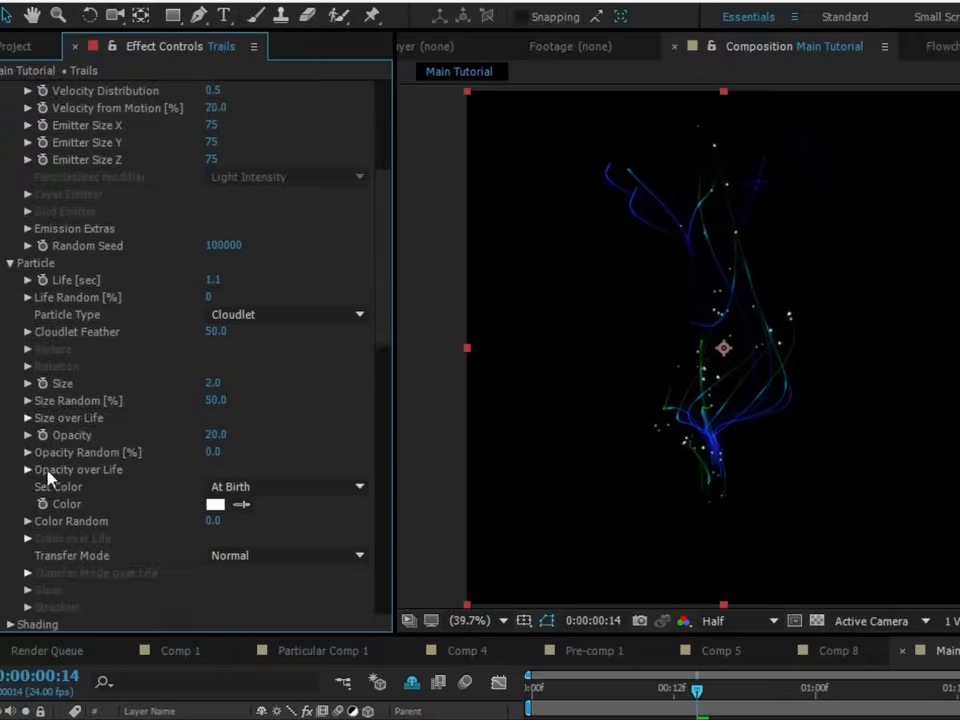
left_click_drag(589, 446, 578, 400)
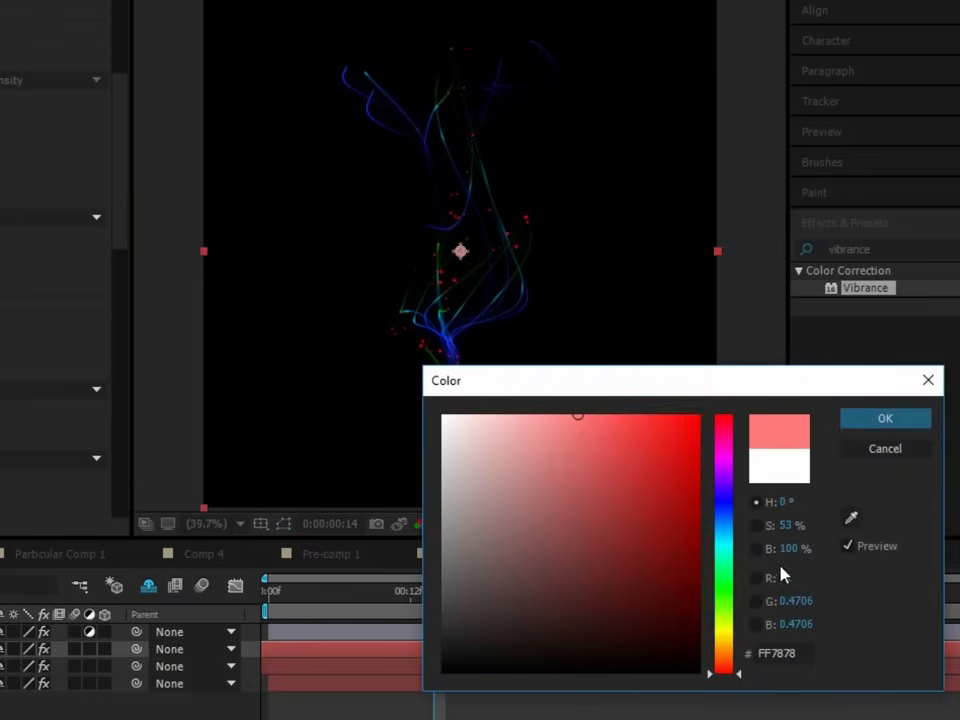
left_click(733, 535)
left_click(893, 419)
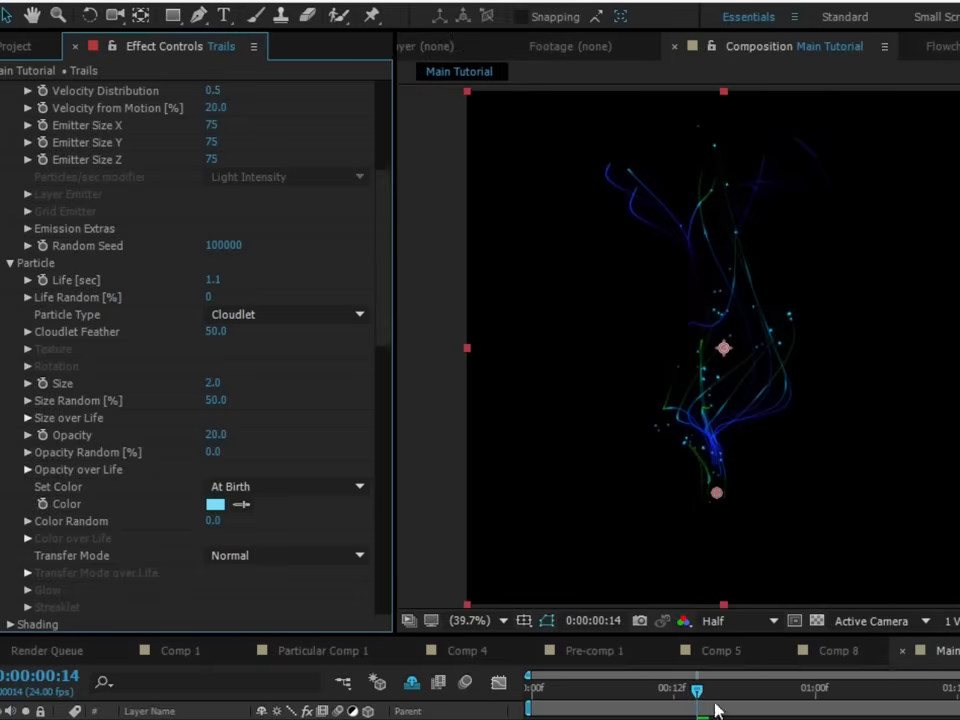
key("Home")
key("space")
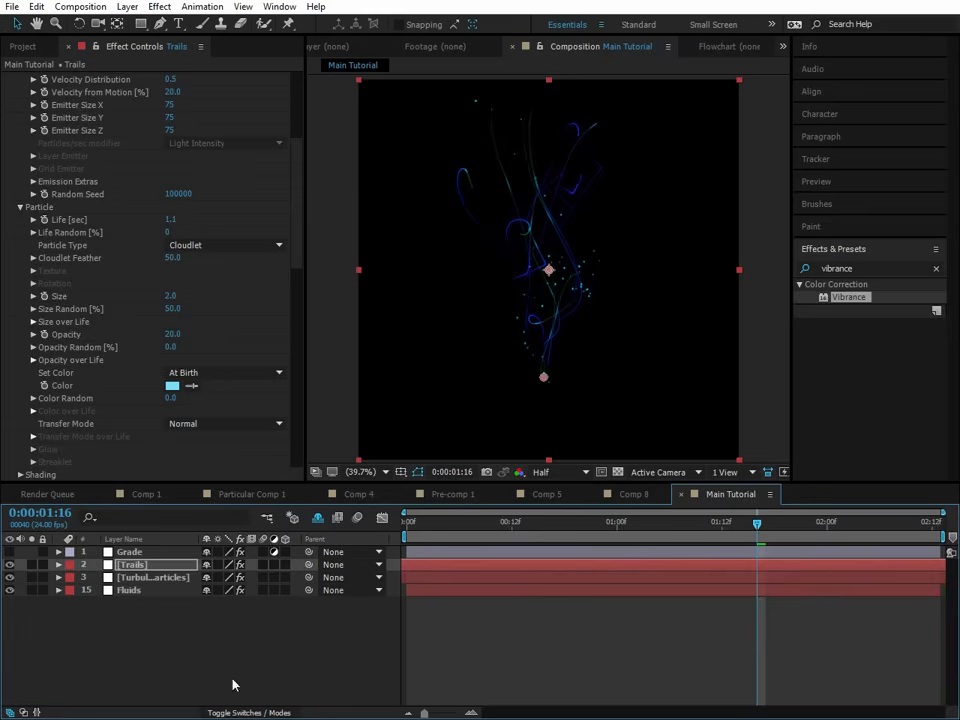
- Set the blending mode of the Trails and Turbulent Particles layers to Screen and preview the animation from the start
left_click(256, 712)
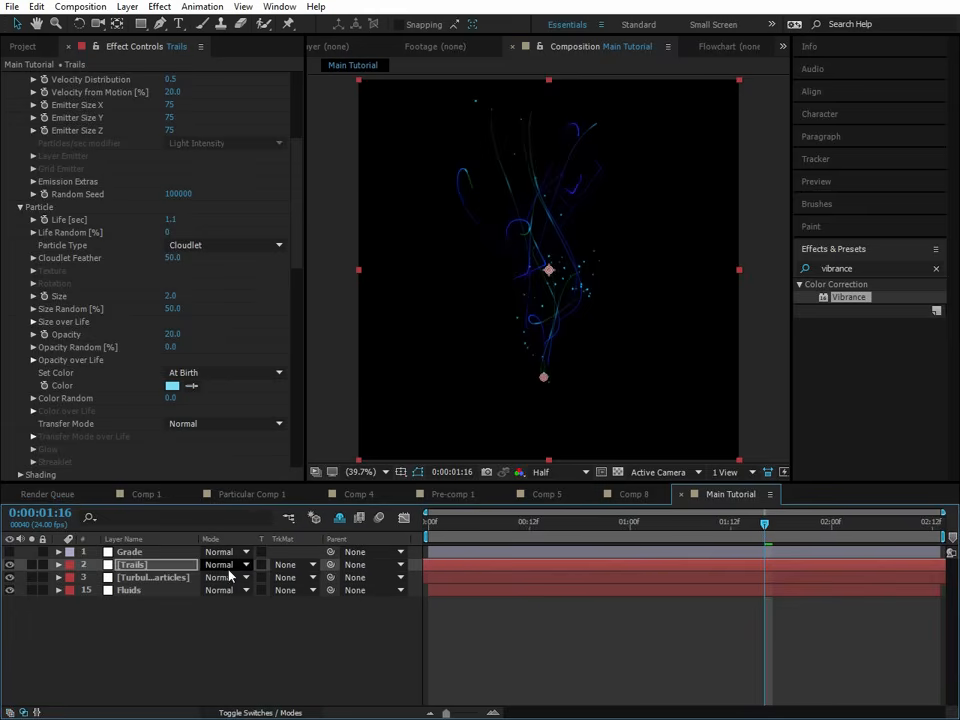
left_click(154, 579)
left_click(133, 564, "ctrl")
left_click(225, 577)
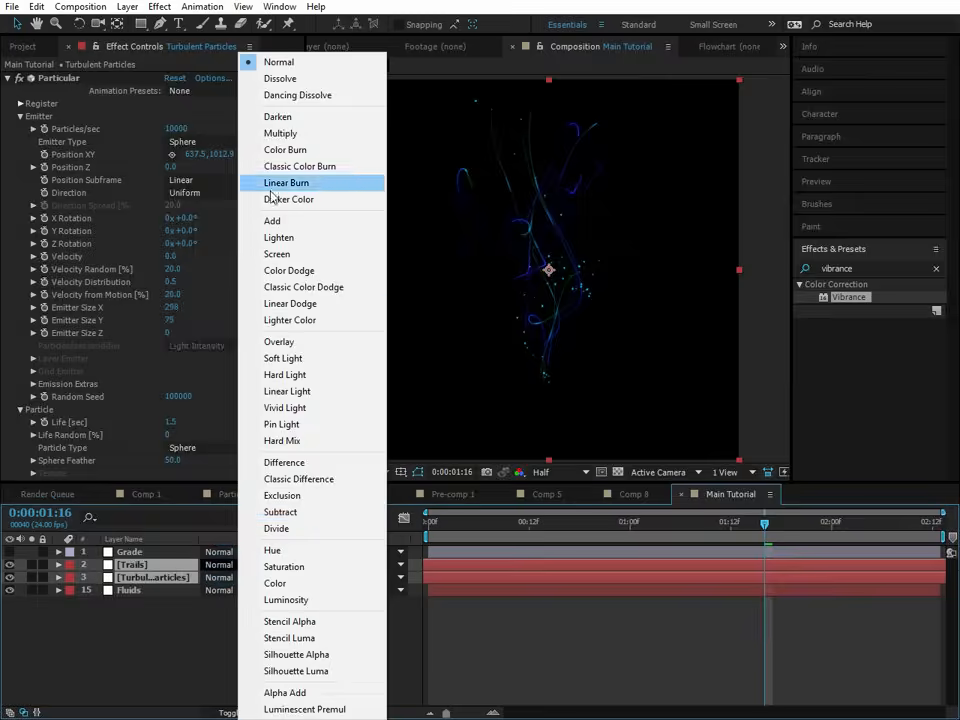
left_click(301, 256)
key("Home")
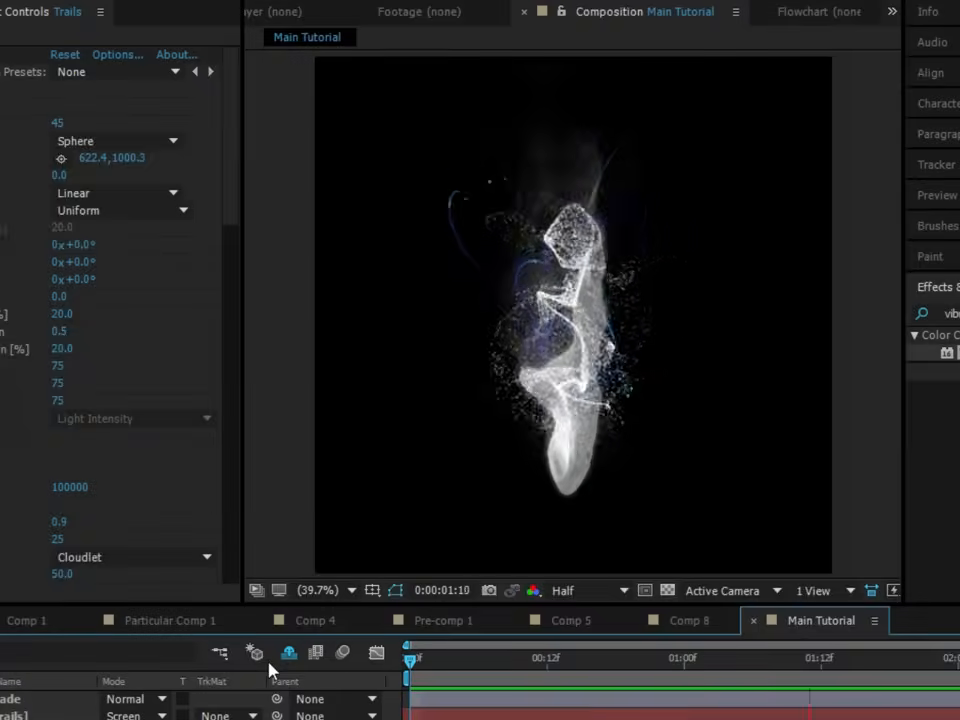
key("space")
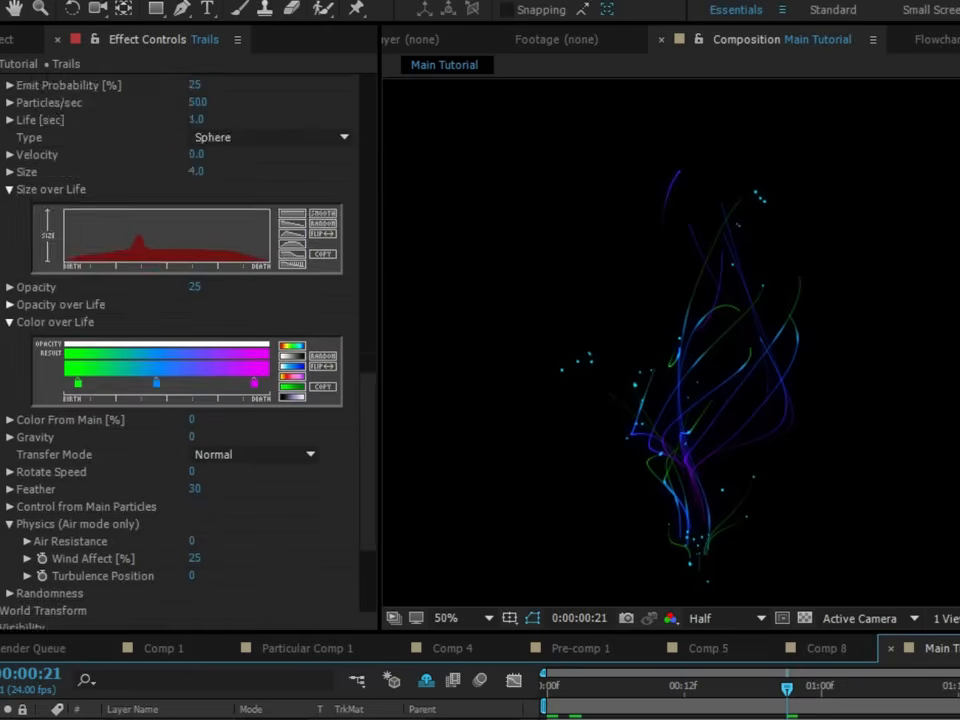
- Try different Random Seed values for the Trails' emitter while checking various frames, settling on 100290
scroll(130, 340, "up", 10)
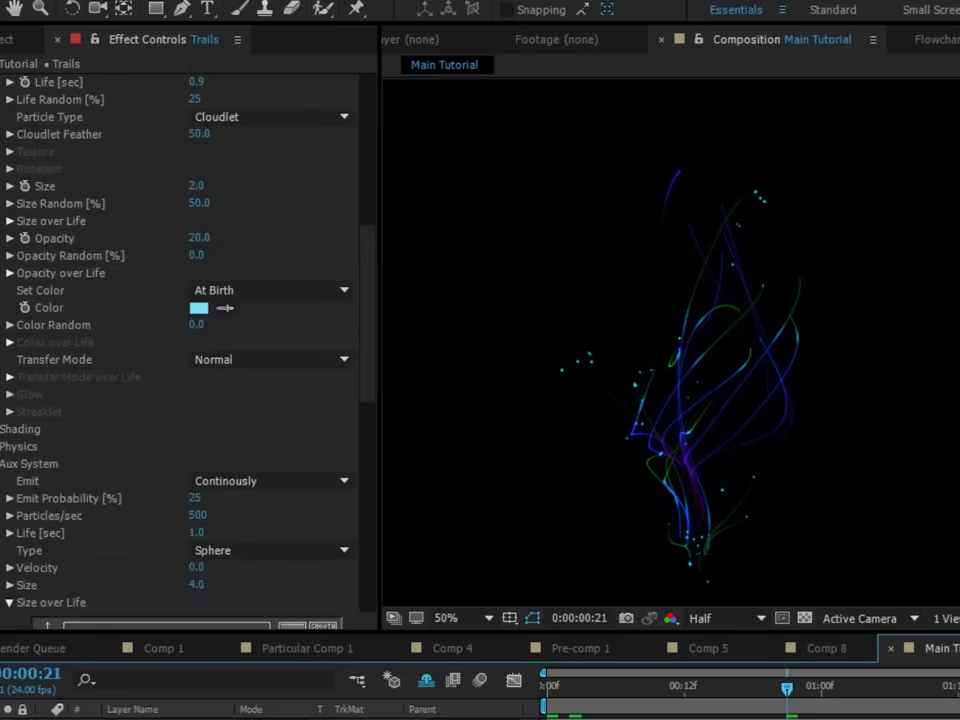
scroll(103, 461, "up", 3)
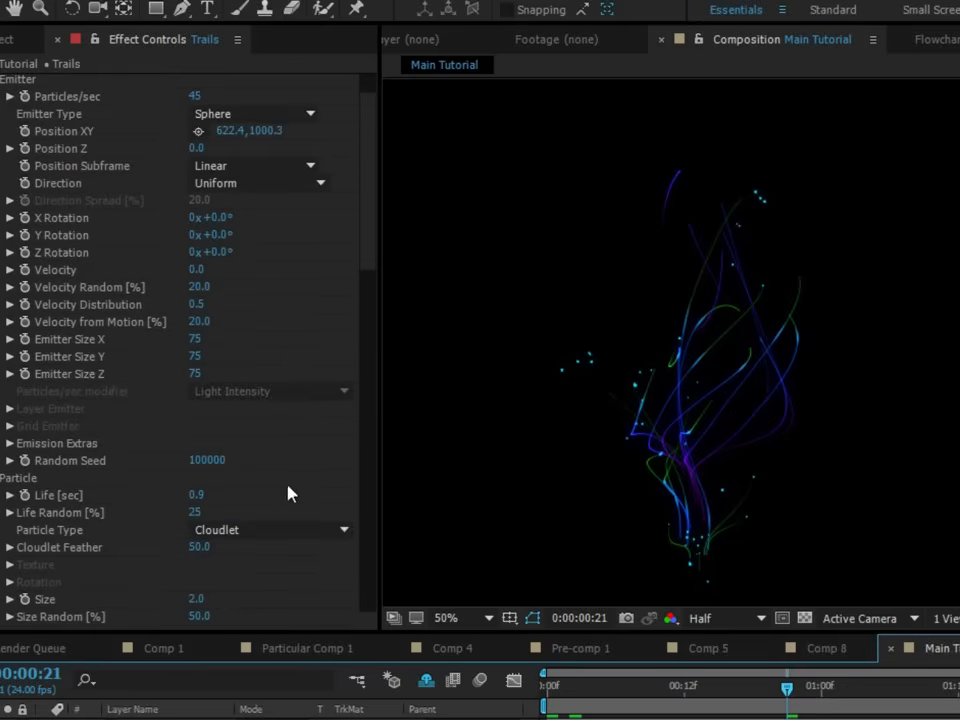
left_click_drag(214, 463, 235, 463)
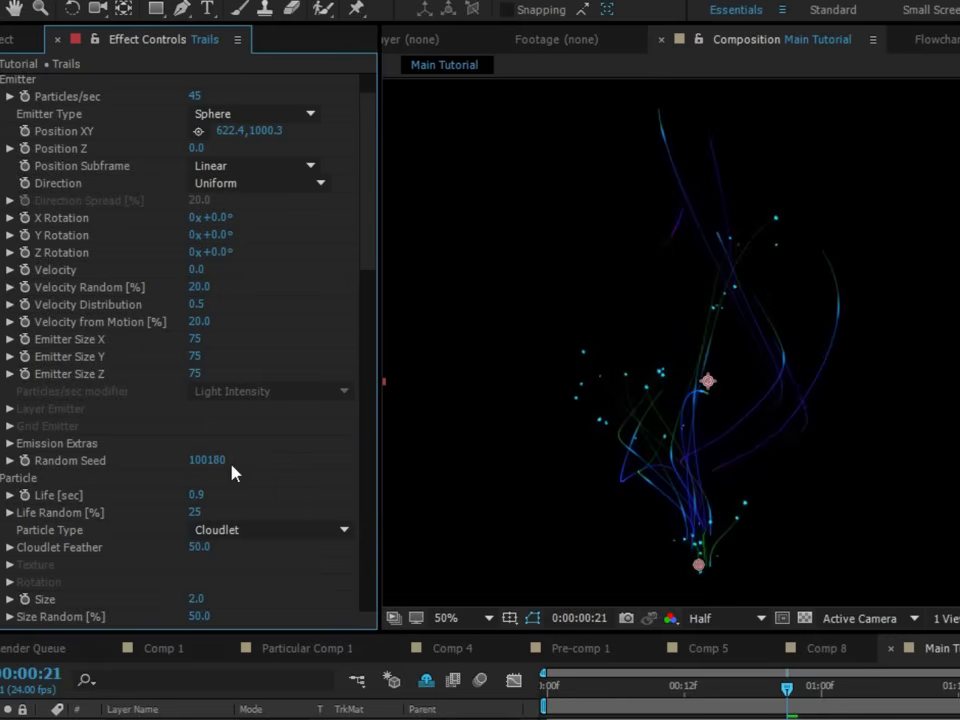
left_click_drag(605, 695, 468, 709)
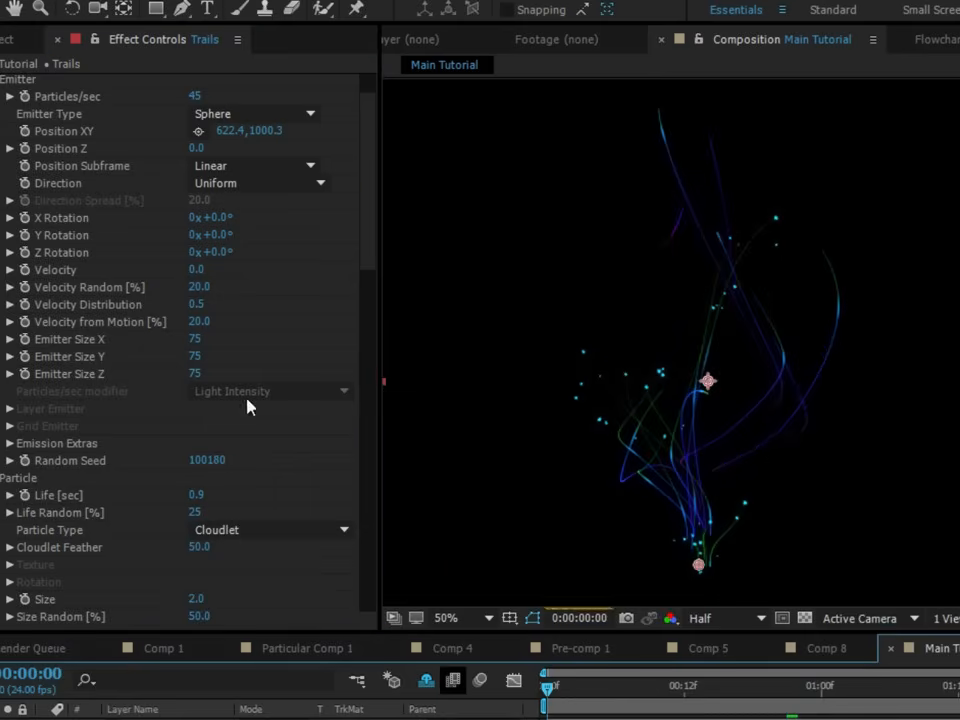
left_click(25, 97)
scroll(30, 131, "up", 2)
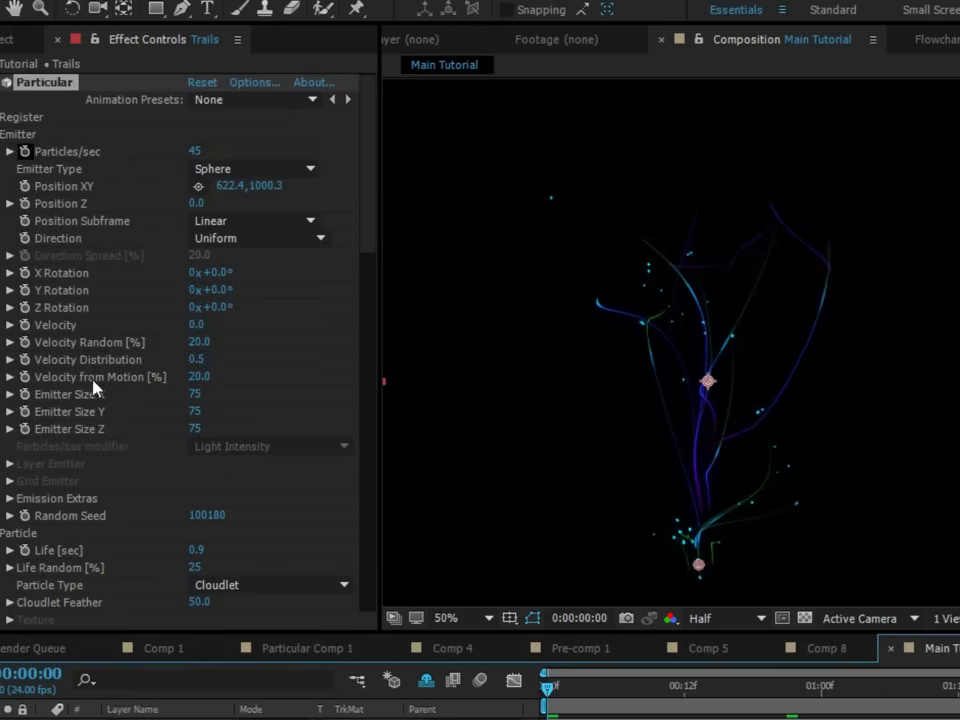
left_click_drag(205, 517, 220, 514)
left_click_drag(551, 690, 912, 695)
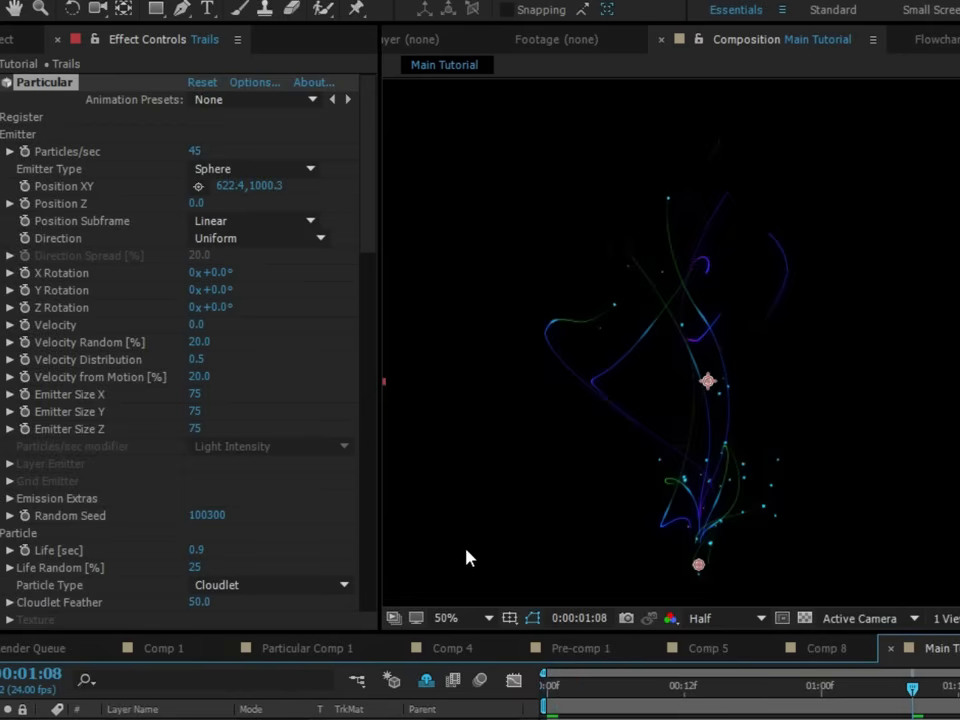
left_click_drag(220, 515, 215, 517)
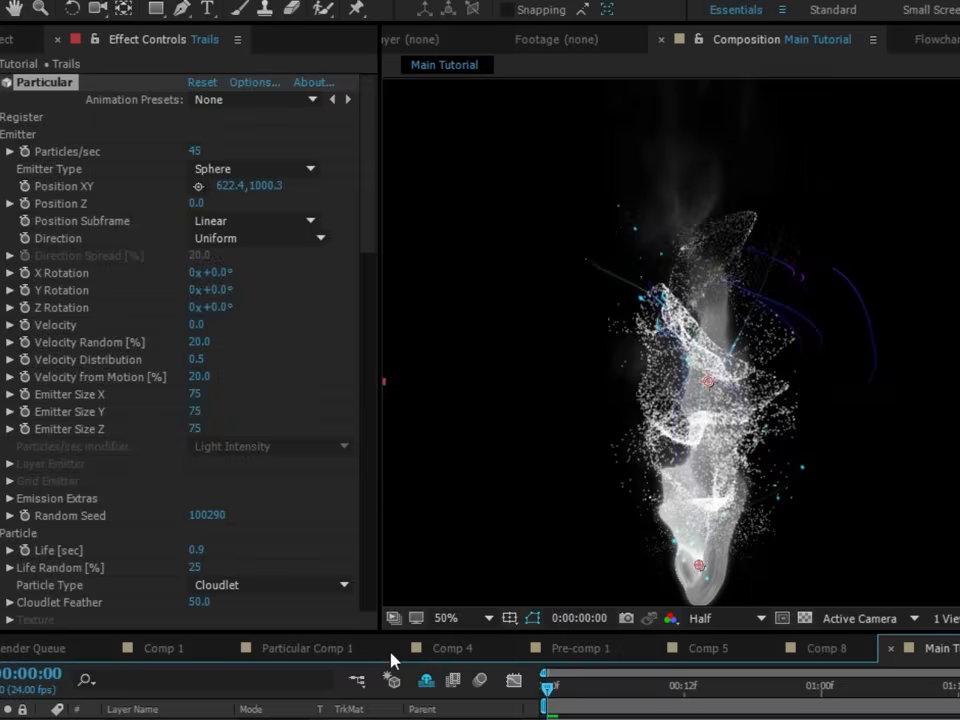
scroll(696, 508, "down", 2)
scroll(698, 482, "up", 2)
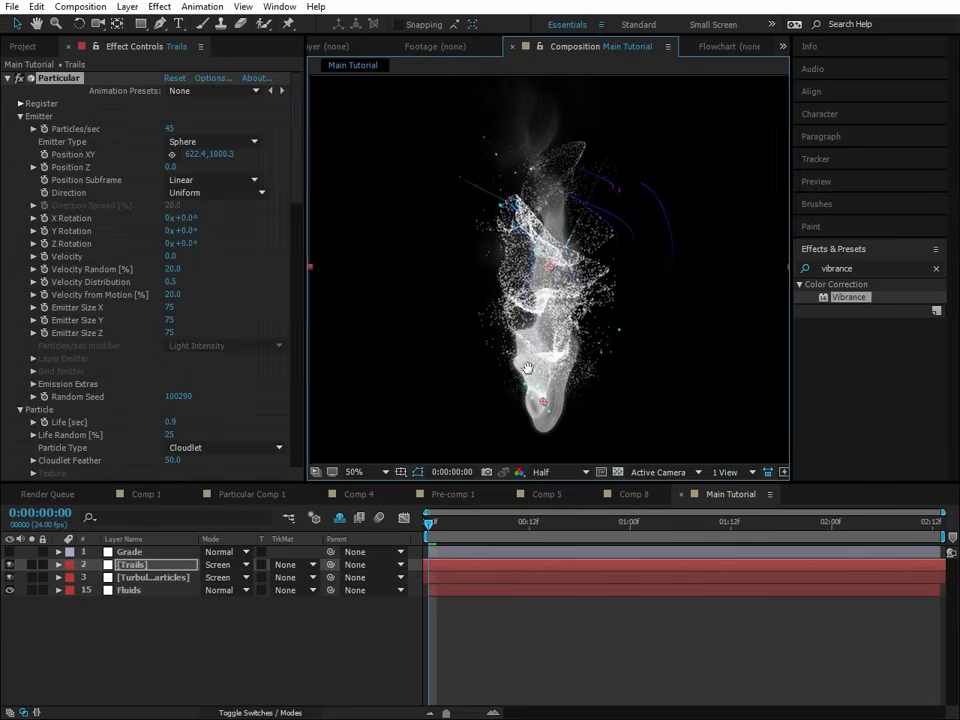
- Turn on the Grade layer to examine the graded look of the effect, and hide it again
left_click(133, 551)
left_click(8, 553)
scroll(492, 405, "down", 2)
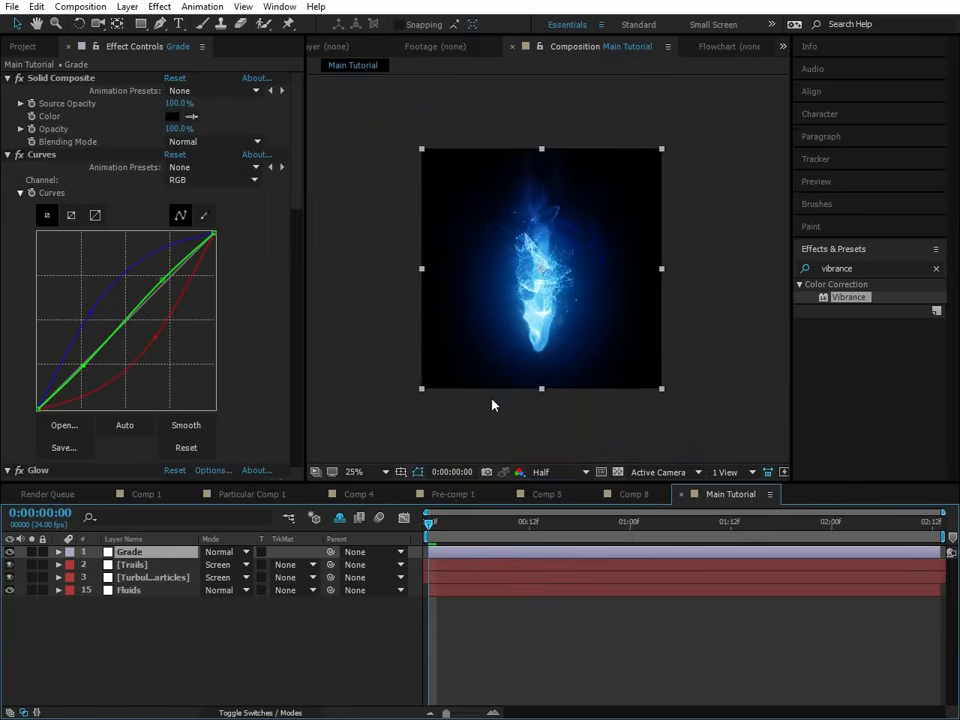
scroll(493, 401, "up", 2)
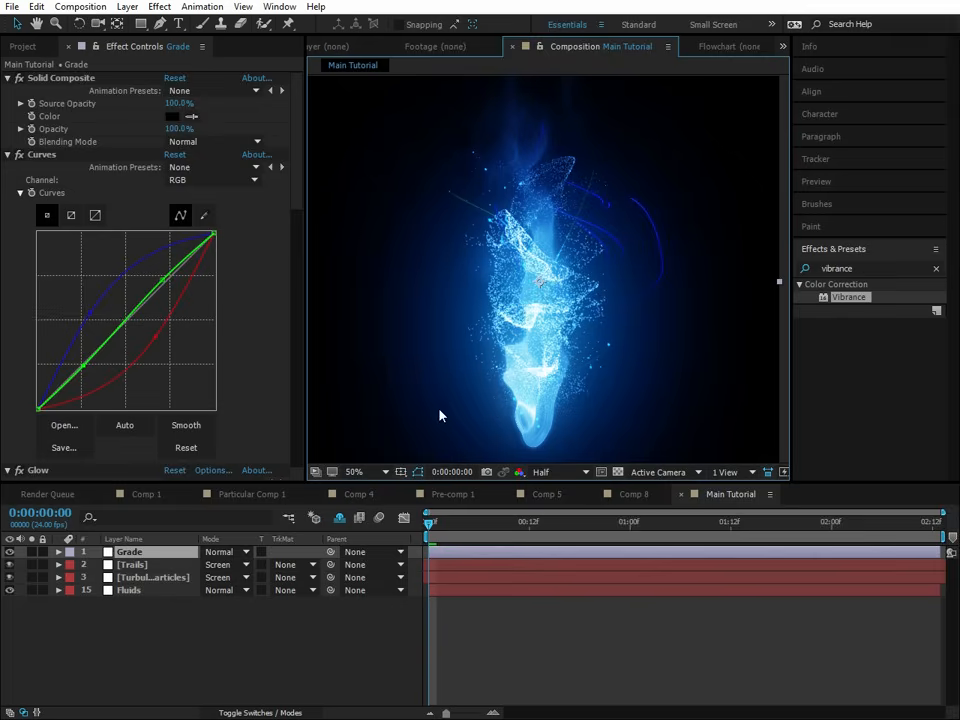
left_click(9, 552)
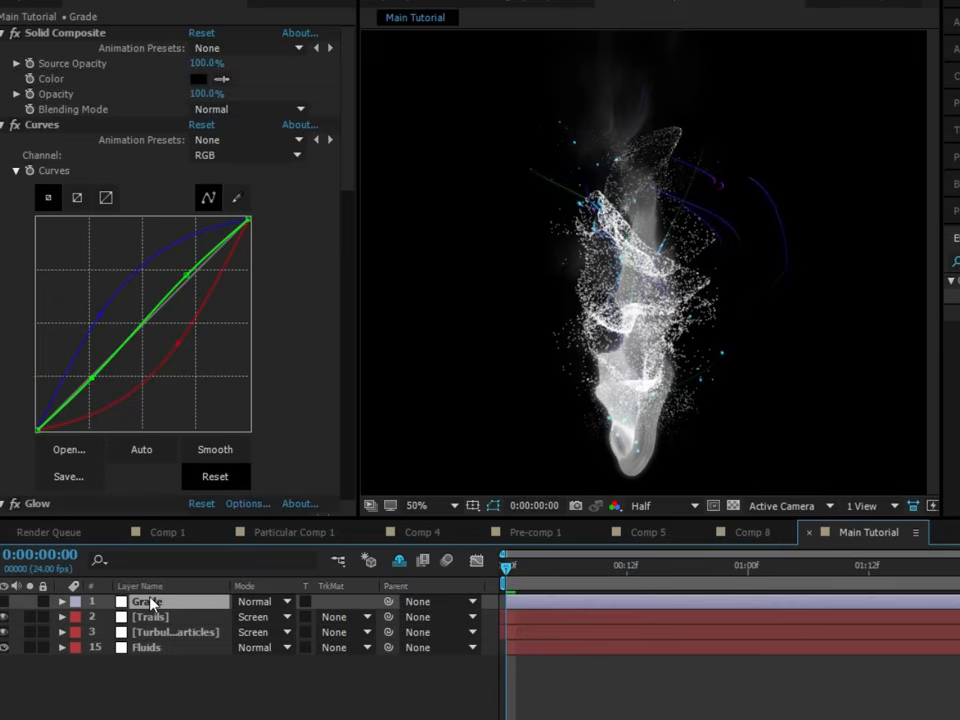
- Add a new adjustment layer above Grade and name it Colorization
key("ctrl+alt+y")
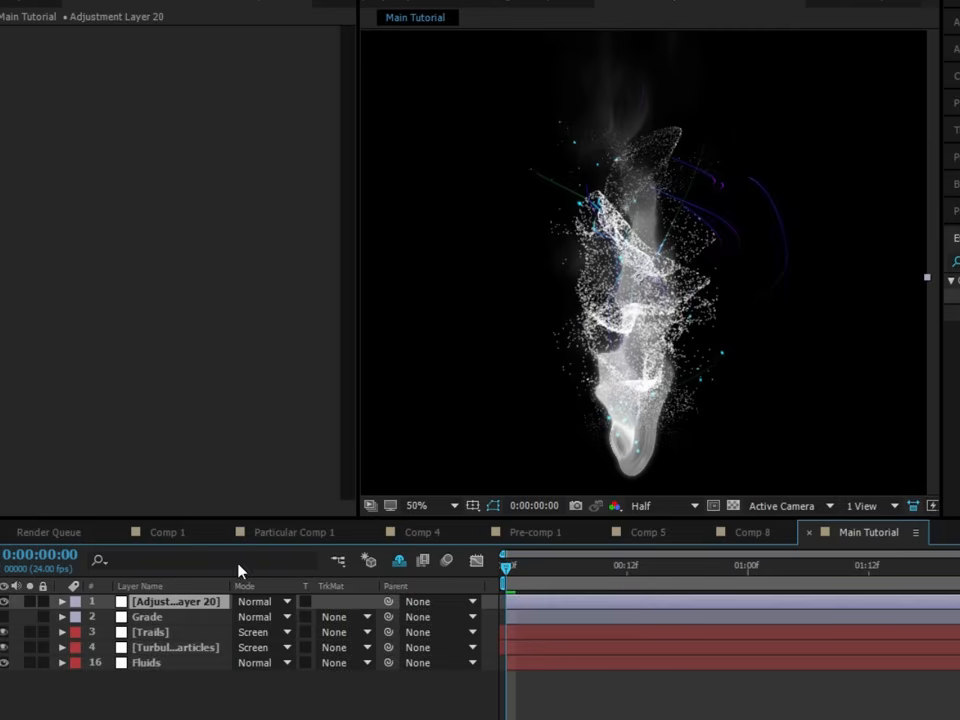
key("Return")
type("Color")
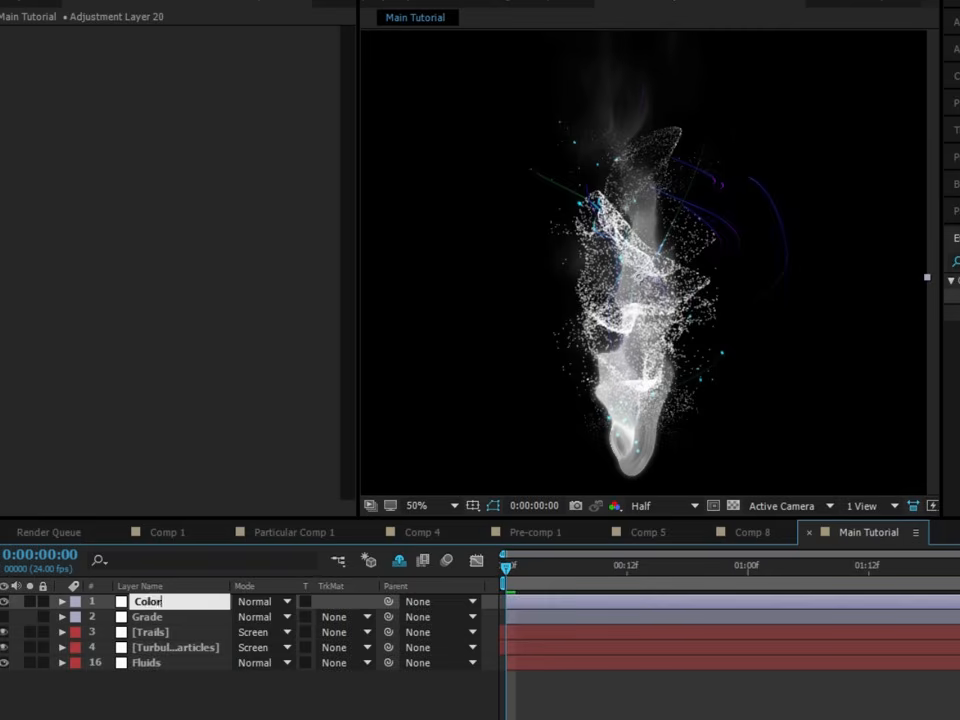
type("ization")
key("Return")
- With the transparency grid on and Trails hidden, apply Solid Composite with a black Color to the Colorization layer
left_click(733, 506)
left_click(5, 632)
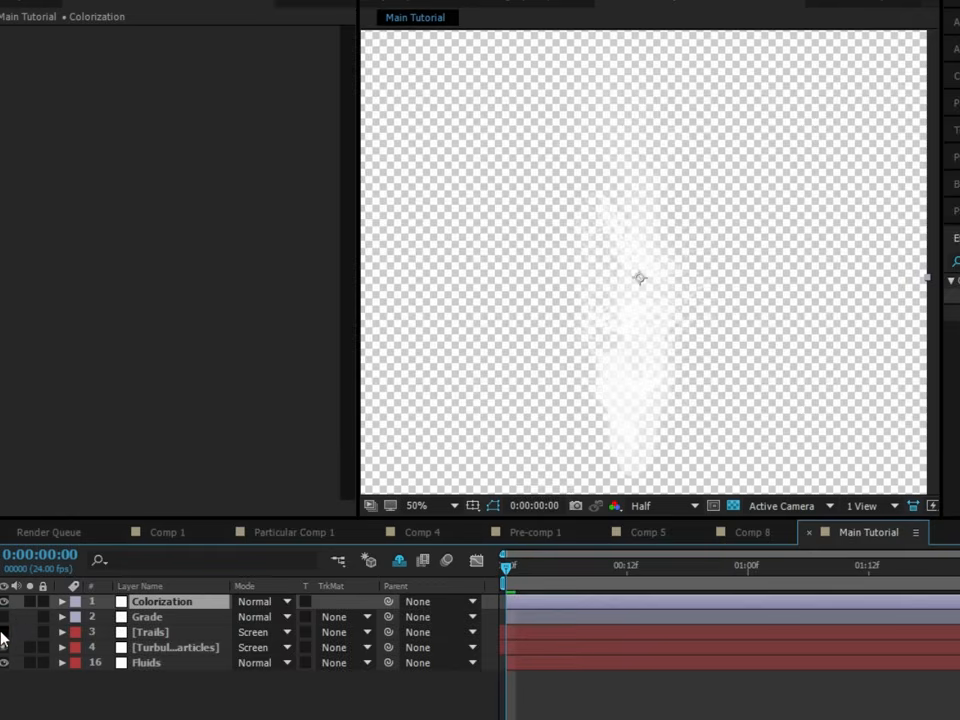
left_click(814, 241)
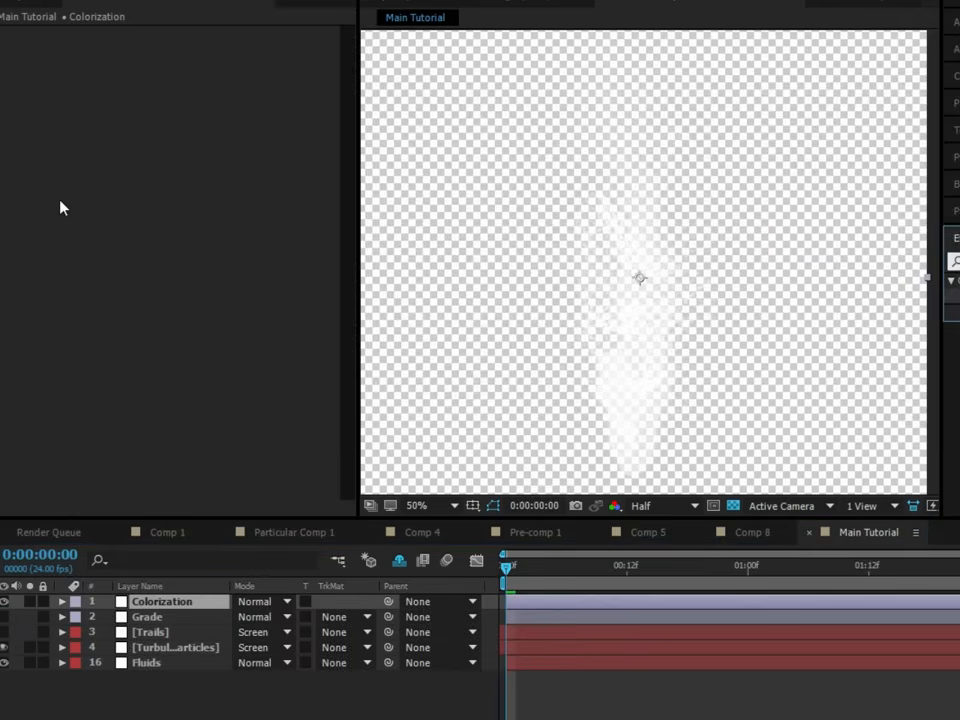
type("solid")
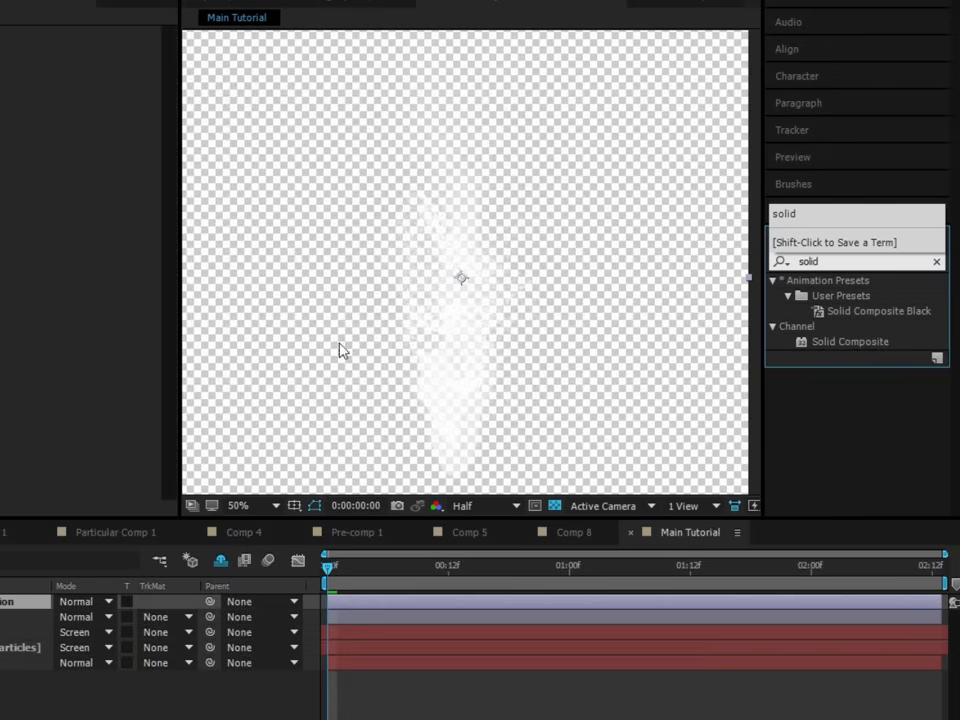
double_click(823, 340)
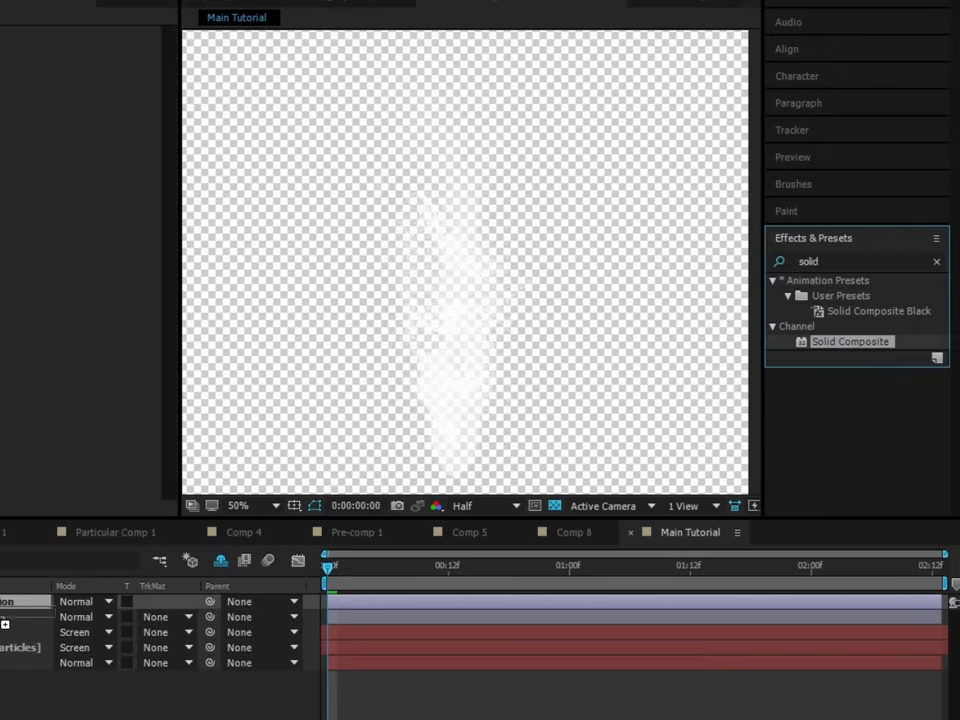
left_click(199, 81)
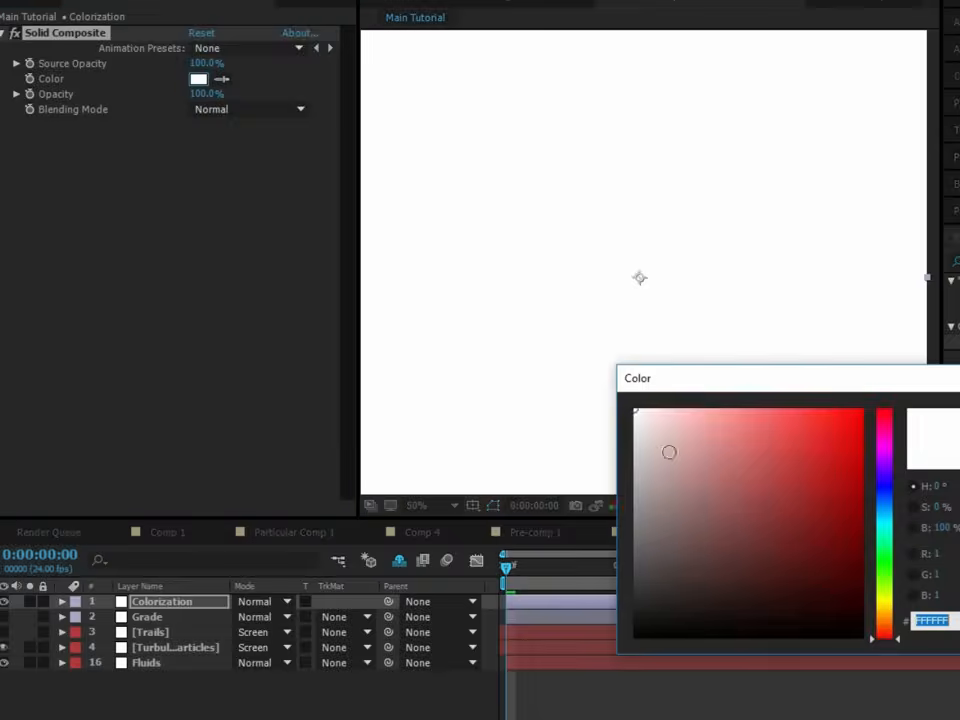
left_click_drag(735, 527, 864, 637)
key("Return")
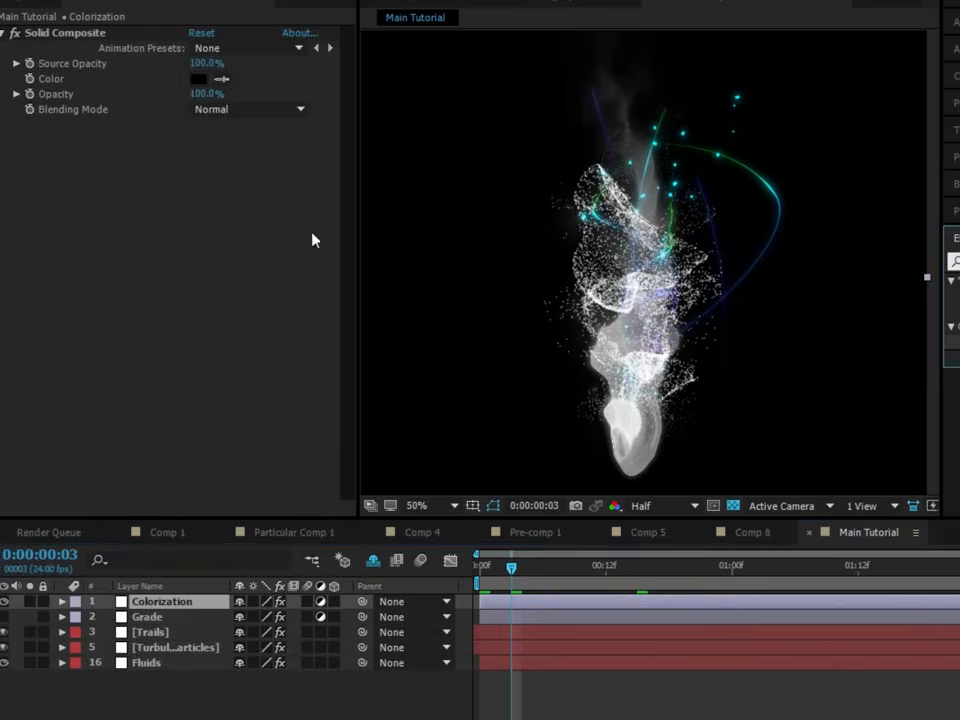
- Apply the Curves effect to the Colorization layer and raise the midtones of its Blue channel
type("curves")
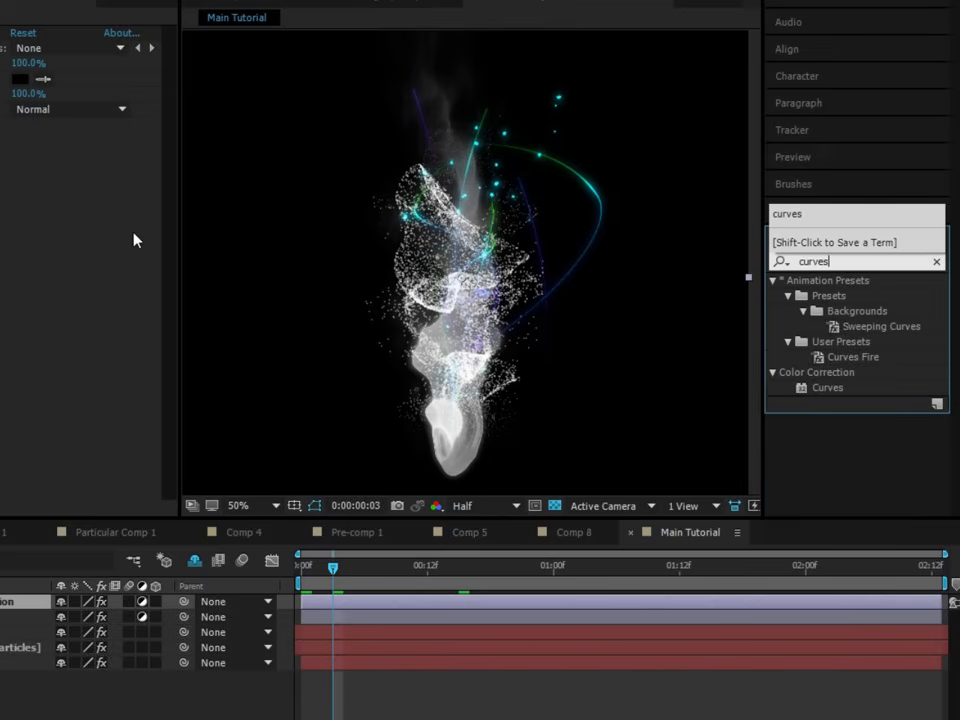
left_click_drag(815, 387, 403, 388)
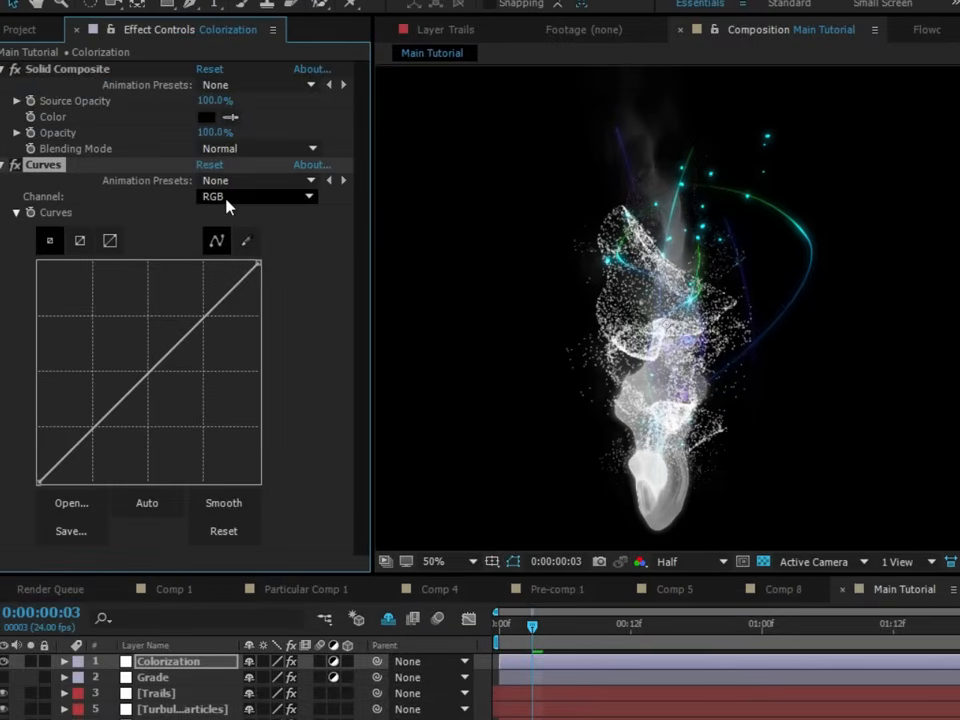
left_click(228, 199)
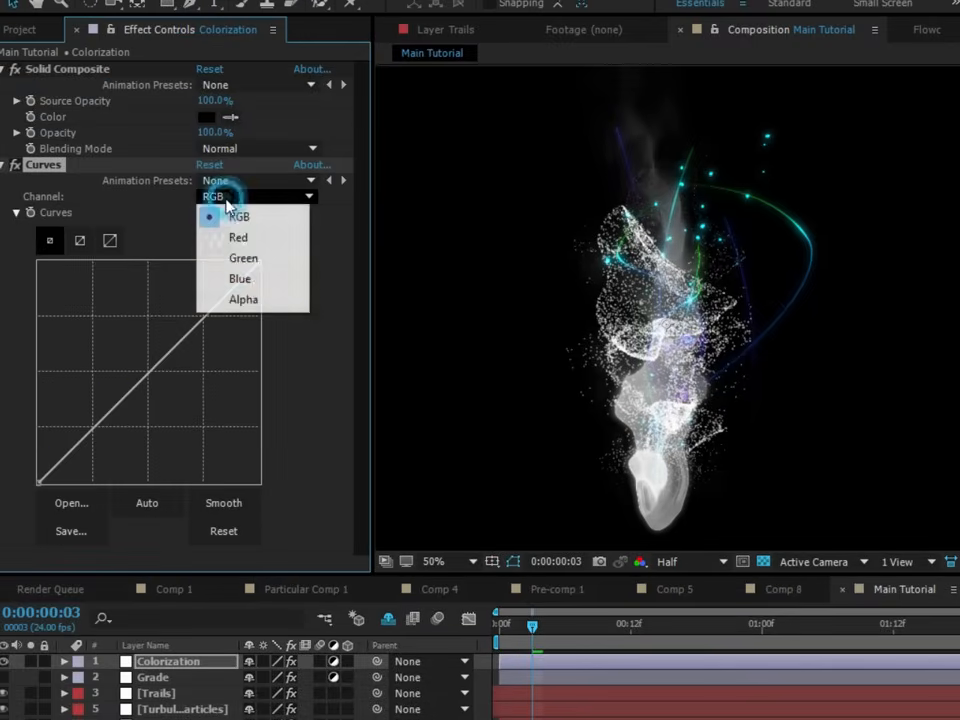
left_click(257, 279)
left_click(144, 371)
left_click_drag(144, 371, 125, 335)
- Pull down the midtones of the Red channel in the Colorization layer's Curves
left_click(246, 196)
left_click(250, 234)
left_click_drag(154, 378, 165, 416)
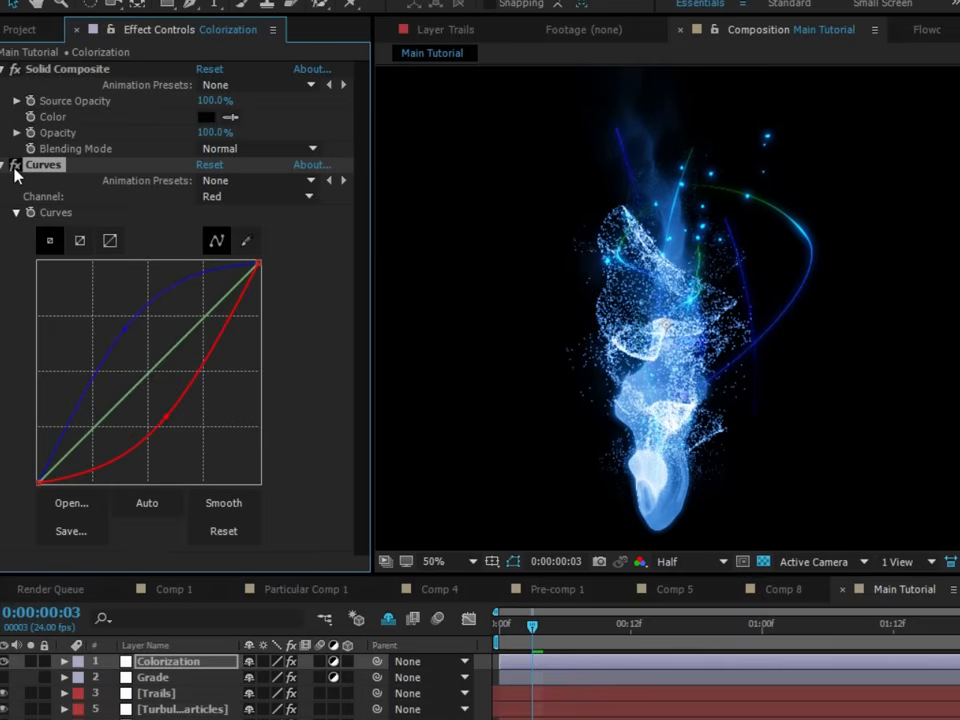
- Shape the Green channel into a slight S-curve with raised highlights and lowered shadows, and compare with and without Curves
left_click(242, 196)
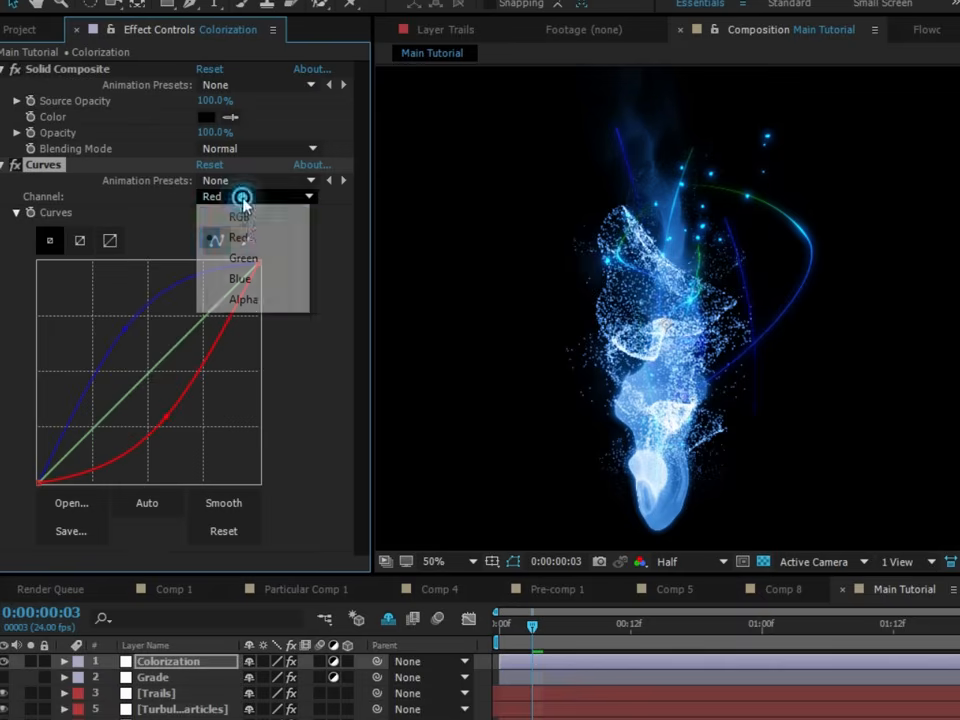
left_click(250, 259)
left_click_drag(197, 326, 192, 323)
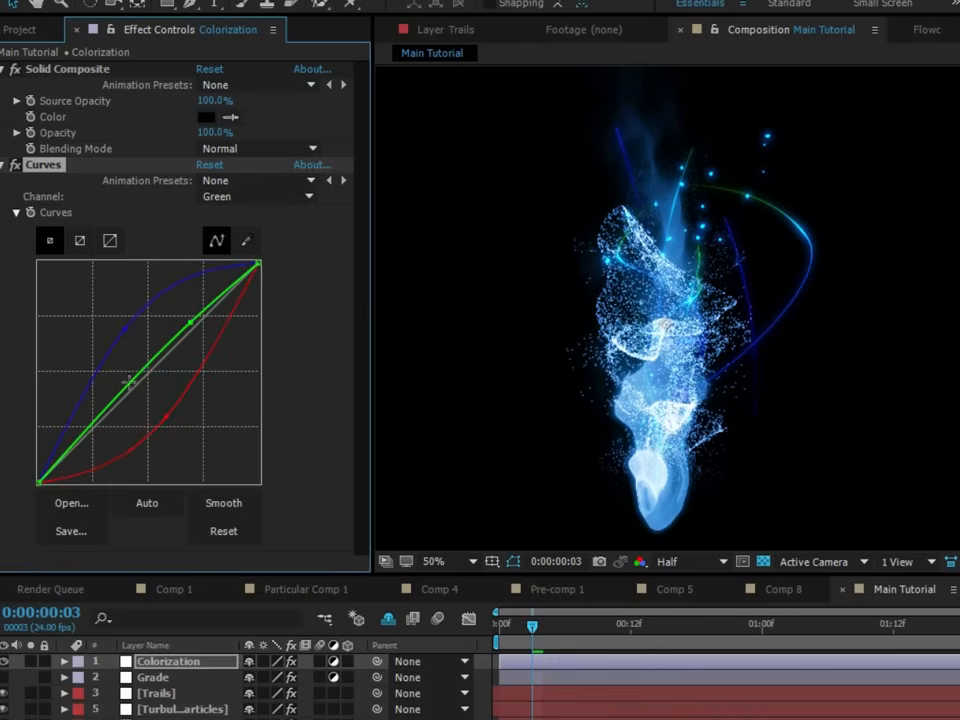
left_click_drag(91, 420, 96, 432)
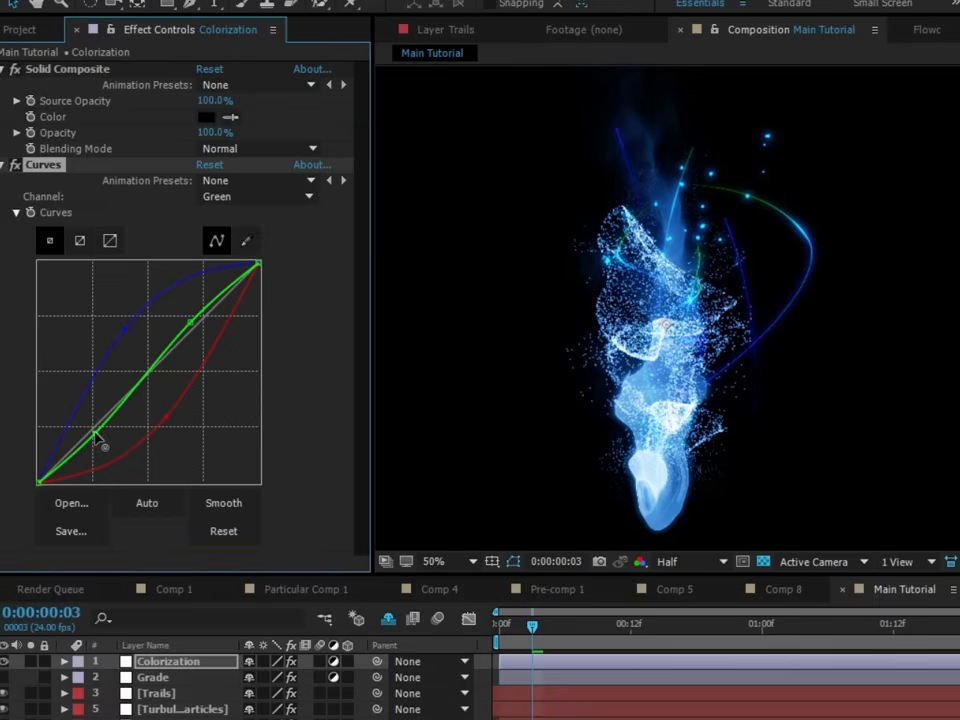
left_click(15, 165)
left_click(15, 165)
- Fine-tune the Red and Blue curve points and slightly lower the midtones of the RGB channel
left_click(165, 418)
left_click(125, 326)
left_click(253, 197)
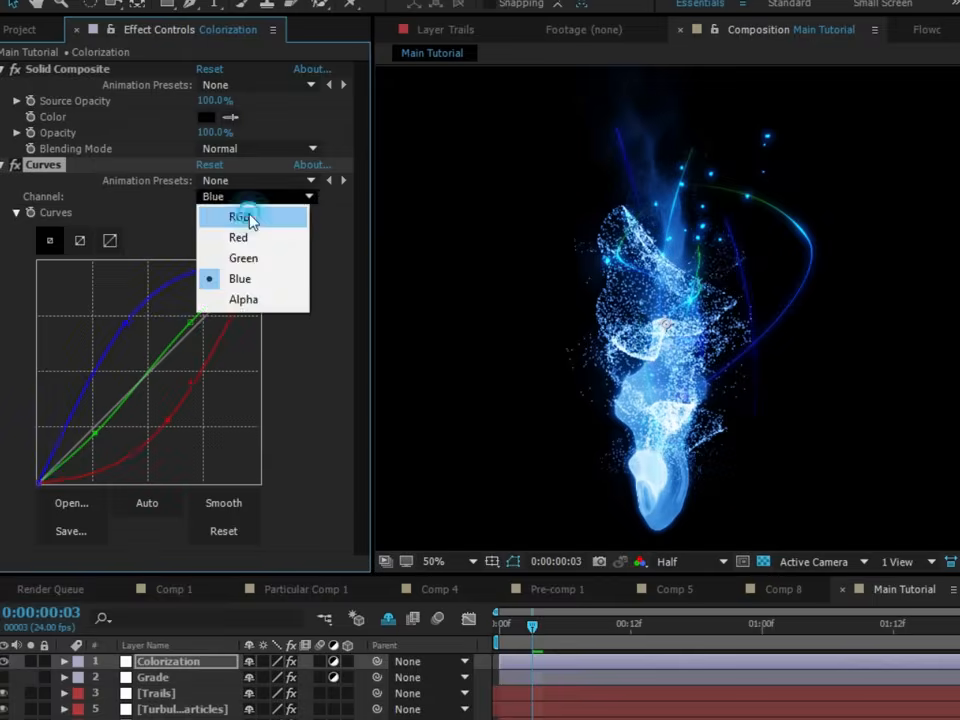
left_click(251, 217)
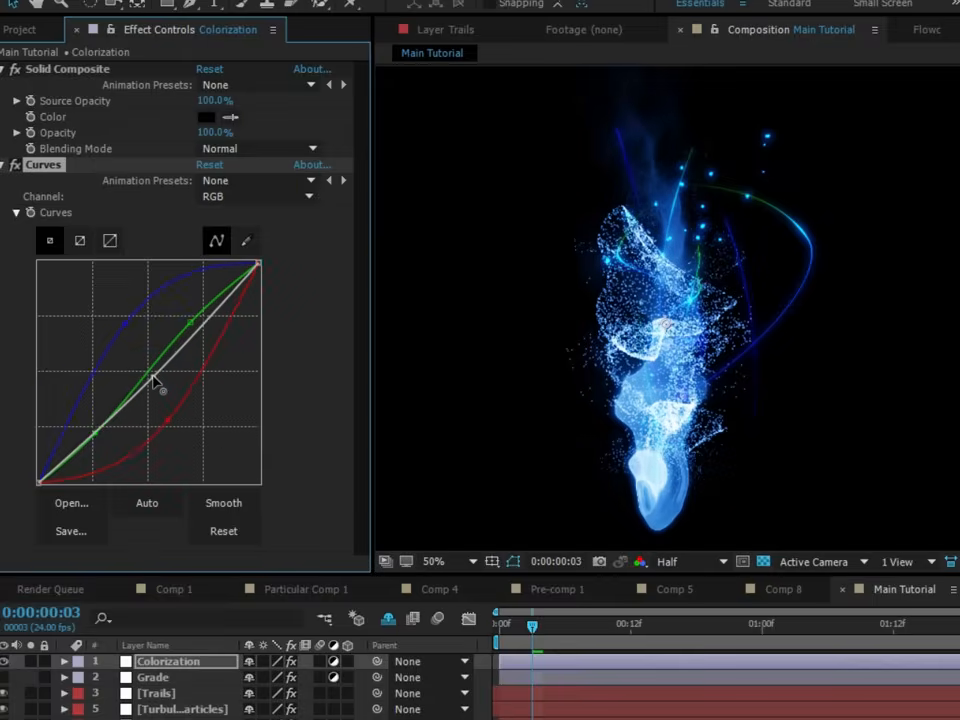
left_click(156, 381)
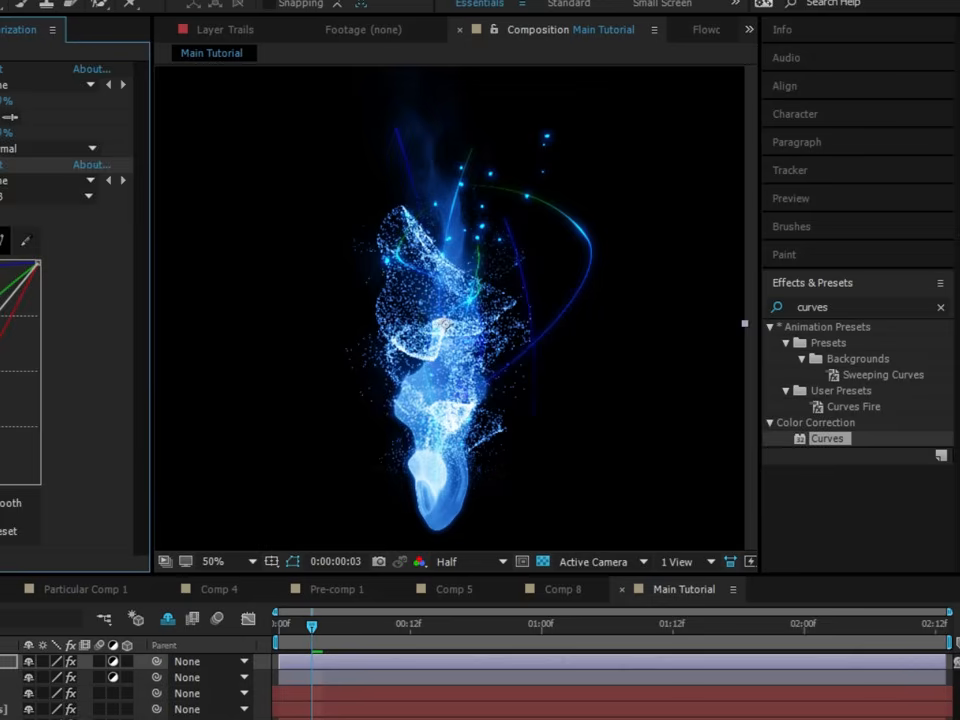
- Collapse the Curves settings and apply the Stylize Glow effect to the Colorization layer
left_click(0, 165)
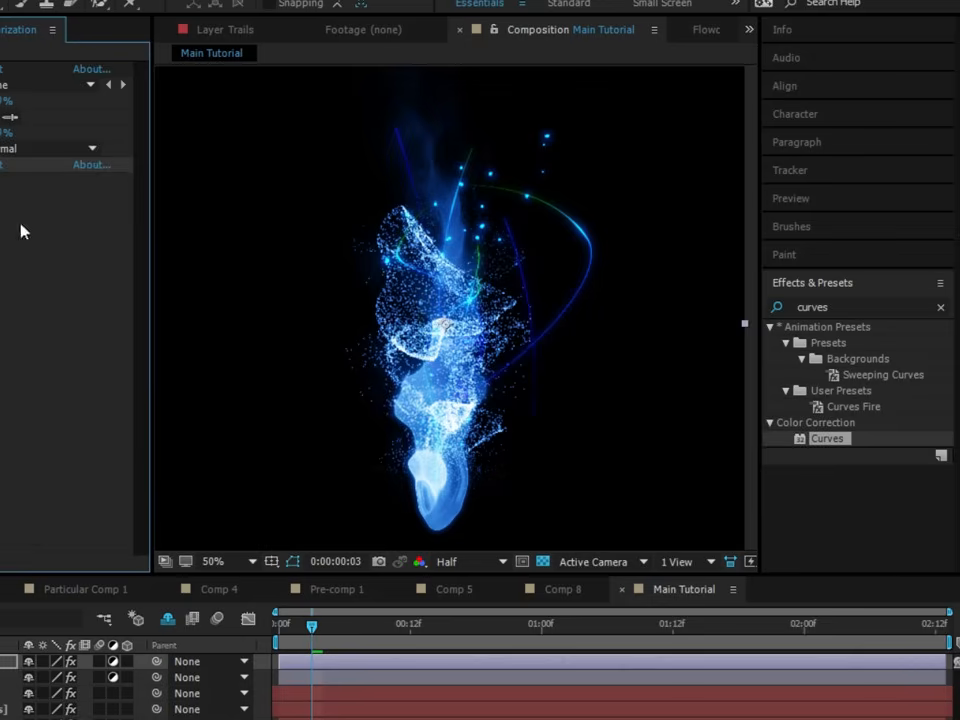
double_click(860, 308)
type("glow")
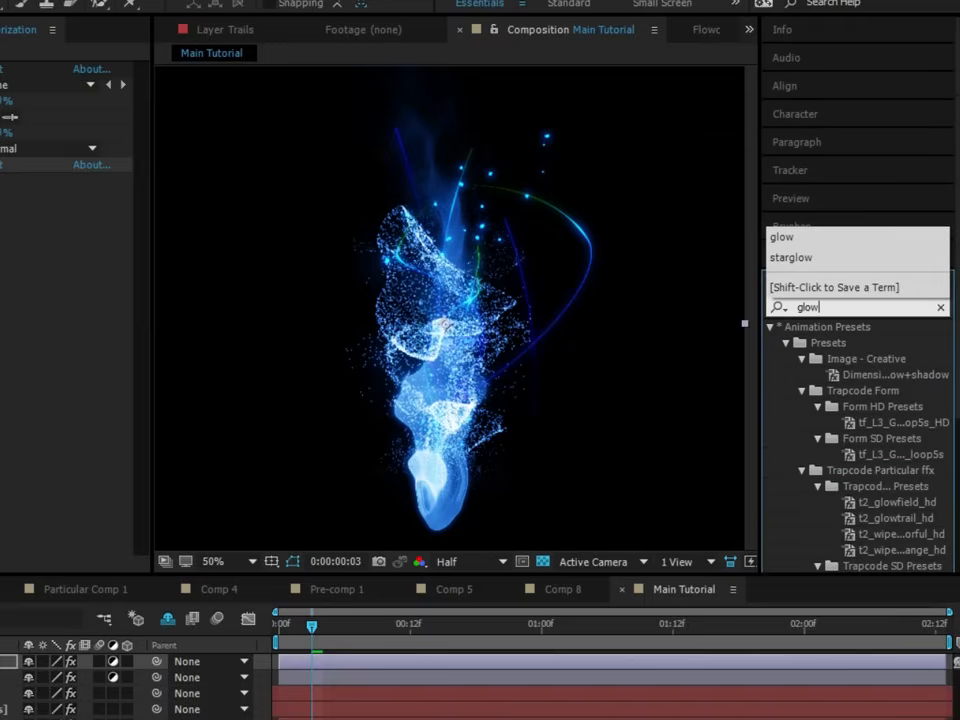
scroll(542, 332, "down", 2)
scroll(774, 405, "down", 1)
scroll(587, 383, "up", 2)
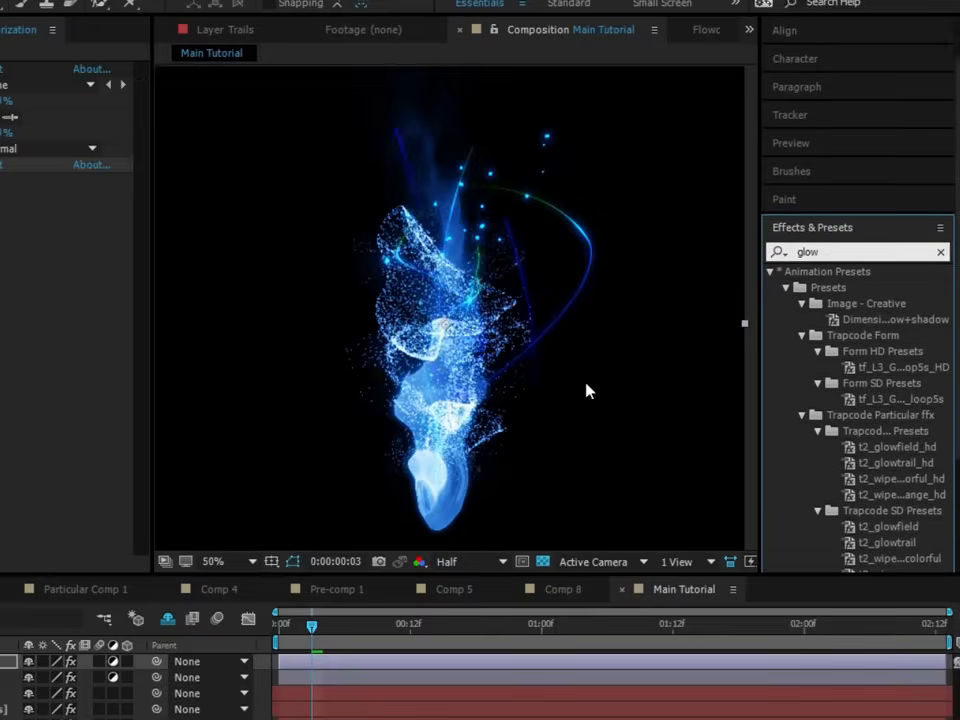
scroll(587, 383, "down", 1)
scroll(822, 400, "down", 3)
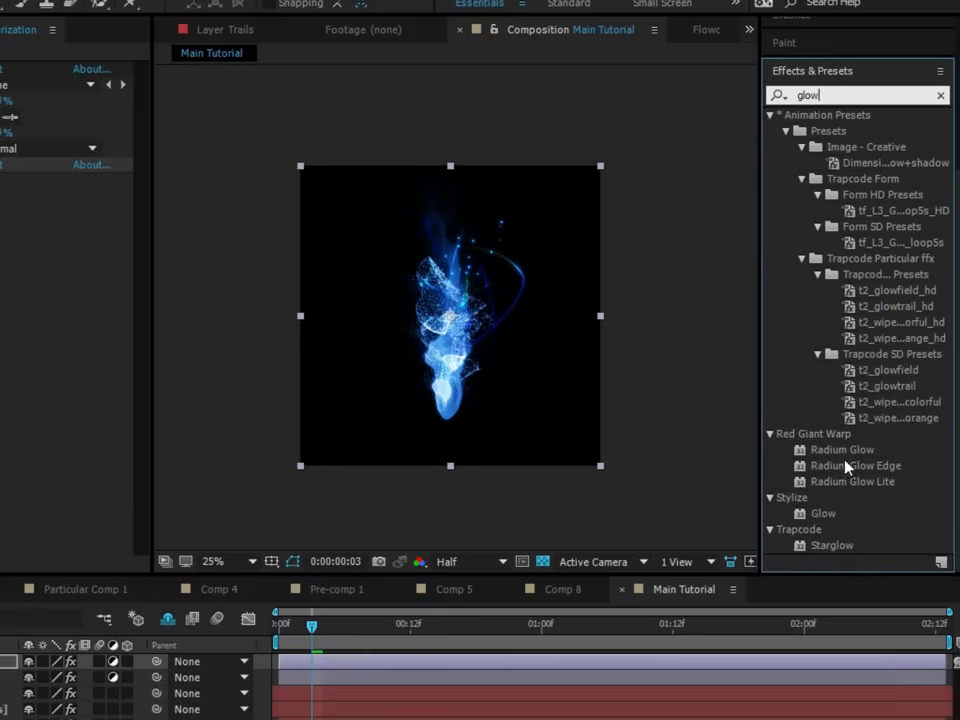
double_click(828, 514)
- Set the Glow effect's radius to about 77 and lower its intensity to 0.1
scroll(573, 321, "up", 1)
left_click_drag(541, 322, 534, 289)
left_click_drag(208, 243, 257, 244)
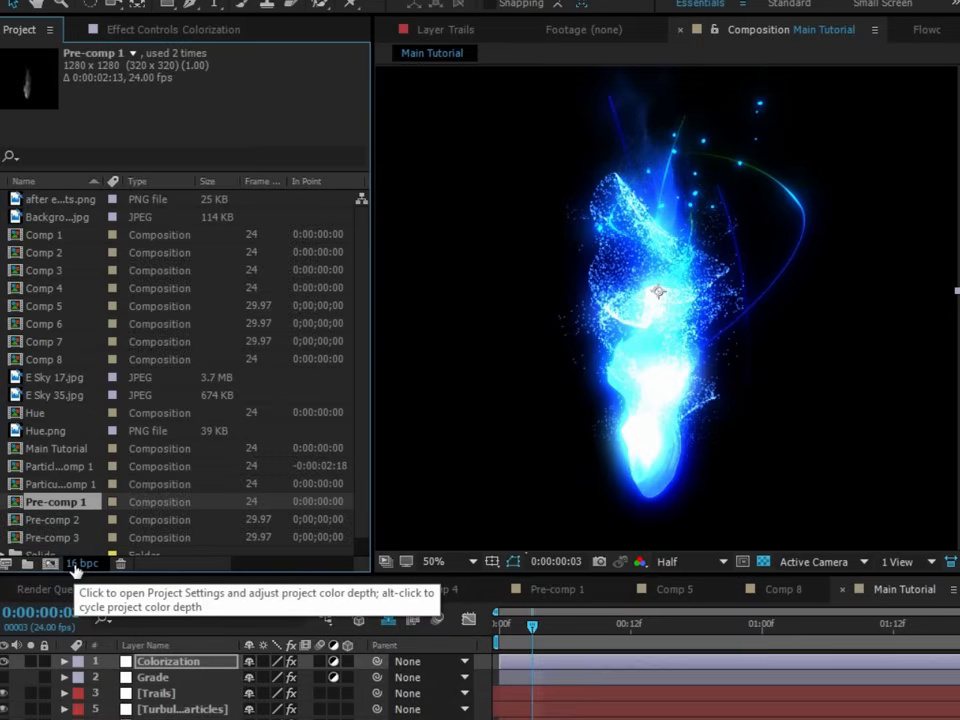
left_click(110, 29)
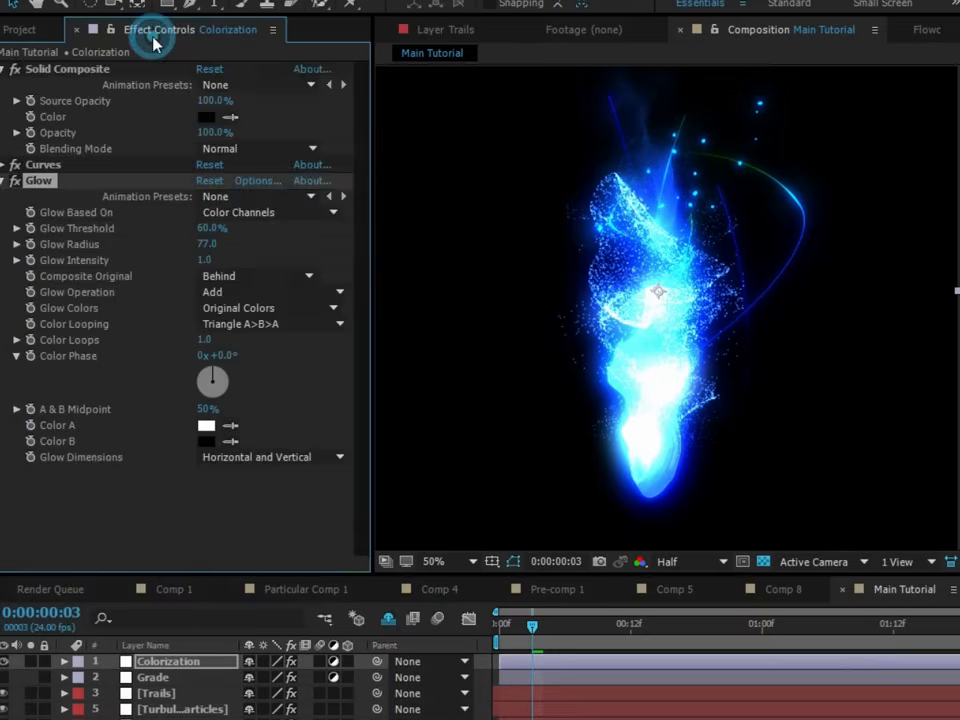
left_click(193, 516)
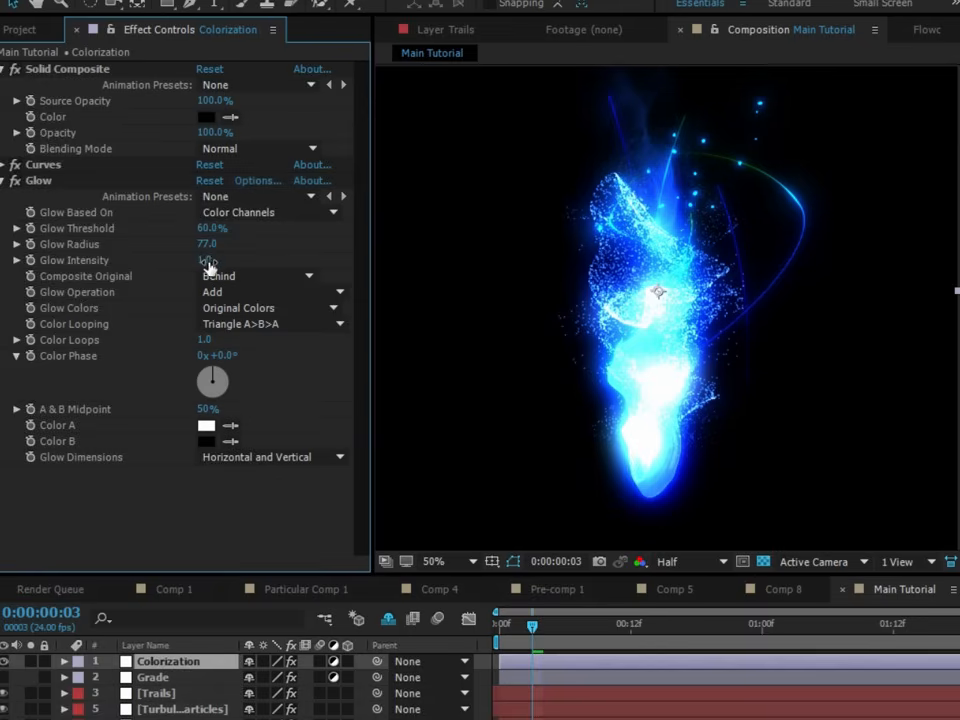
left_click_drag(208, 264, 178, 262)
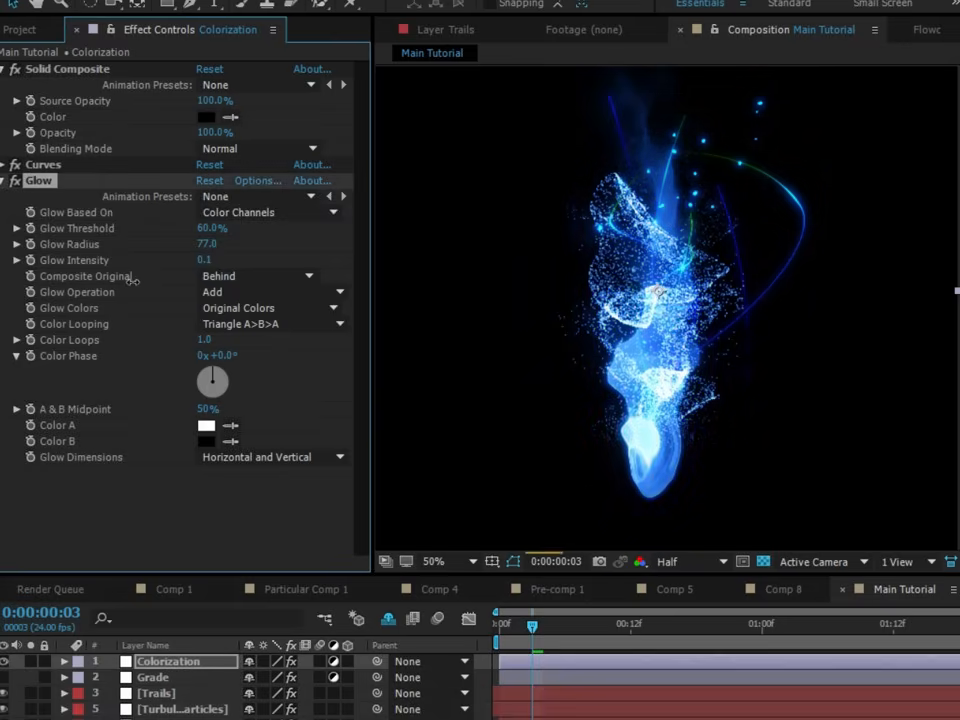
- Duplicate the Glow effect and set the copy's threshold to 13.7% and its radius to 369
left_click(56, 190)
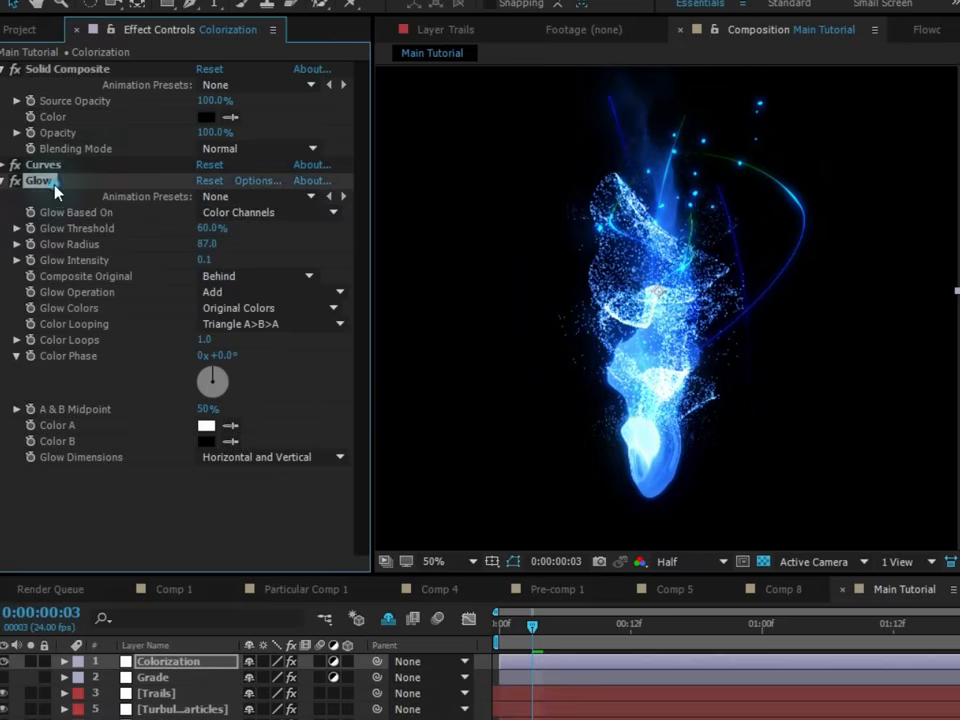
key("ctrl+d")
left_click_drag(214, 336, 212, 447)
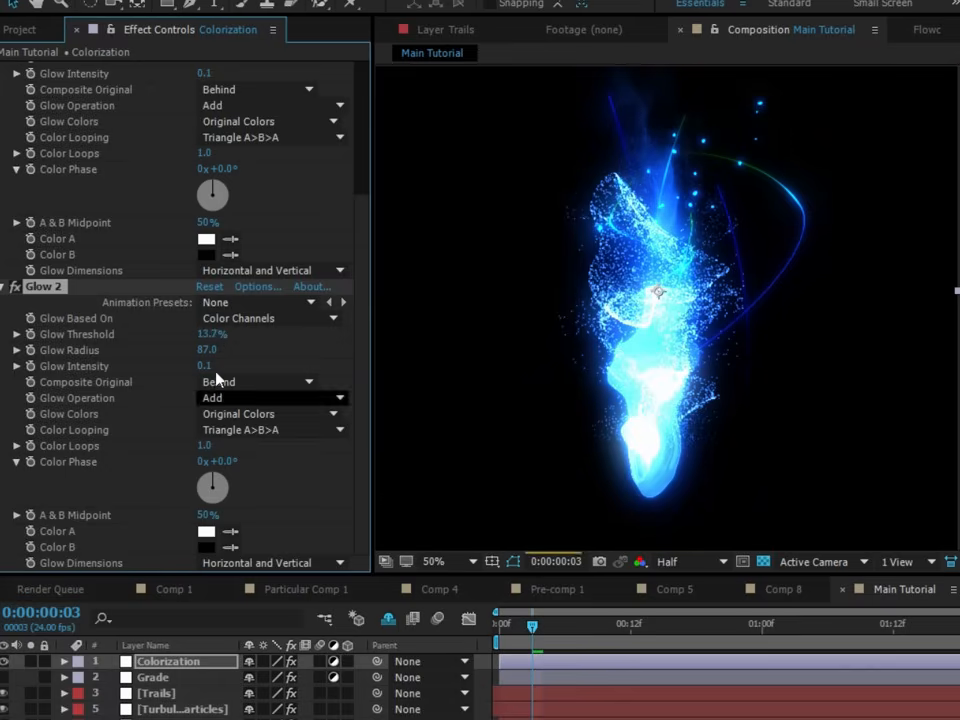
left_click_drag(208, 351, 286, 351)
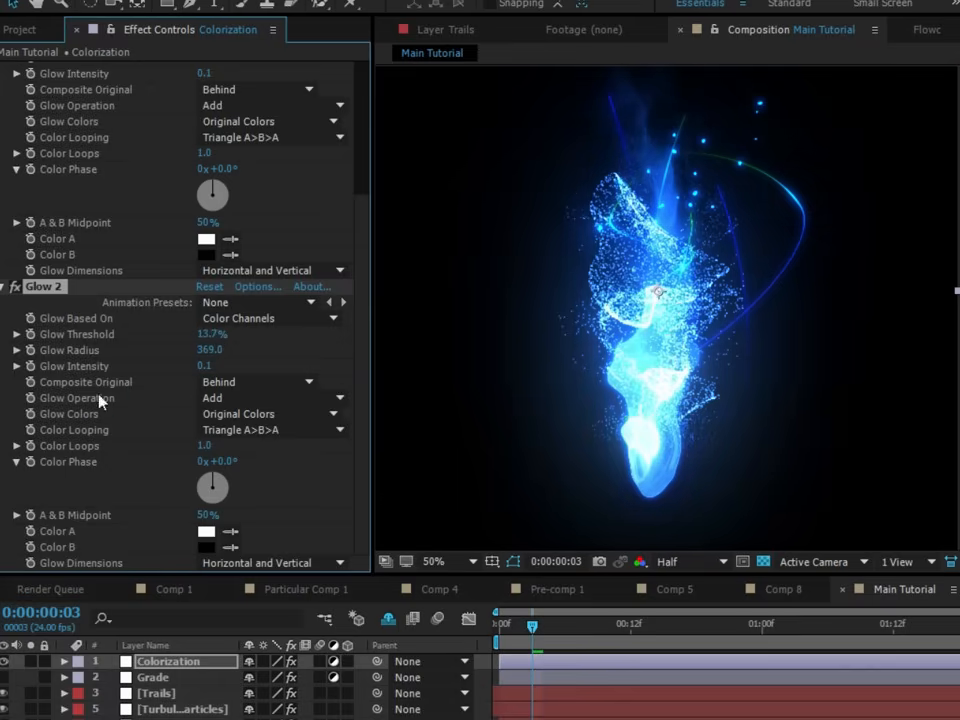
- Change the glow operation of both Glow effects on the Colorization layer to Screen
left_click(250, 398)
left_click(292, 466)
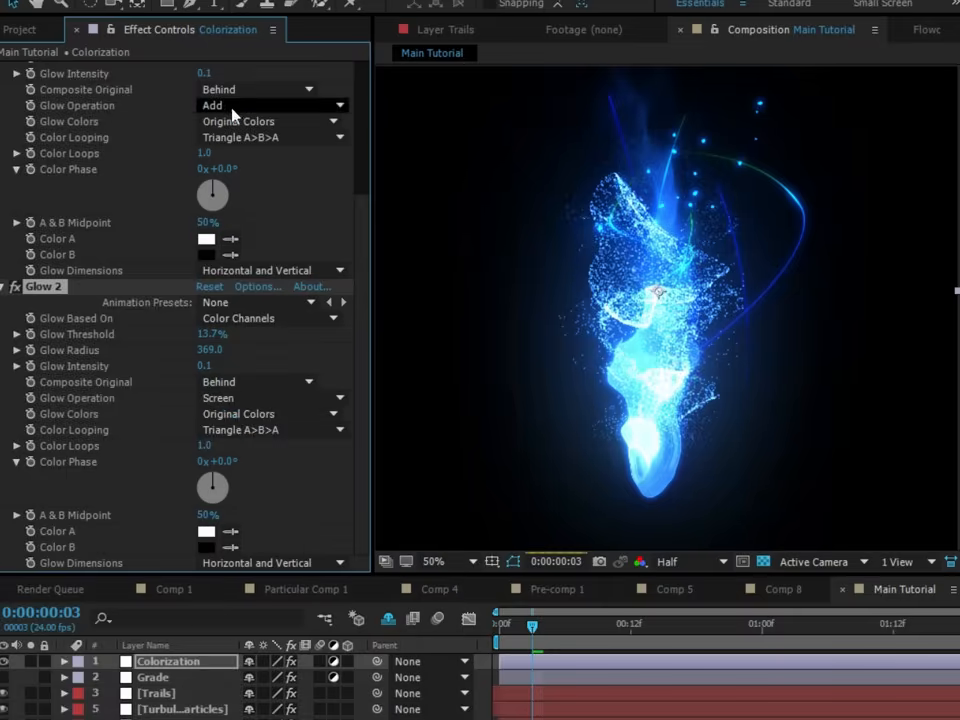
left_click(229, 106)
left_click(250, 230)
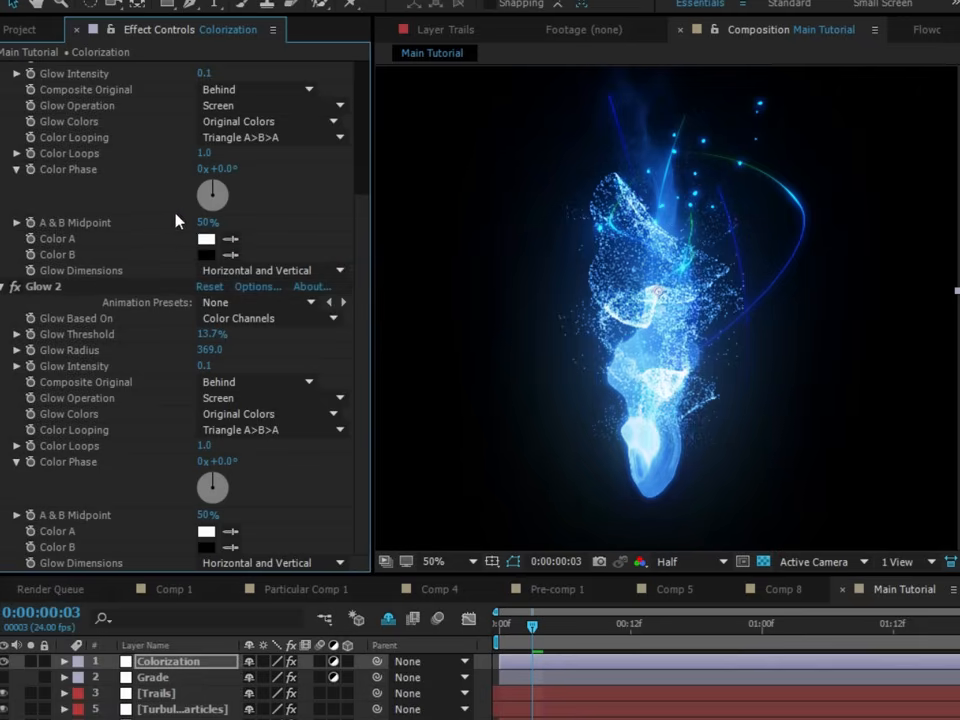
- Compare the image with Glow 2 disabled and enabled, and examine the lower part of the effect up close
left_click(16, 287)
left_click(17, 288)
scroll(741, 436, "up", 1)
left_click_drag(763, 410, 845, 322)
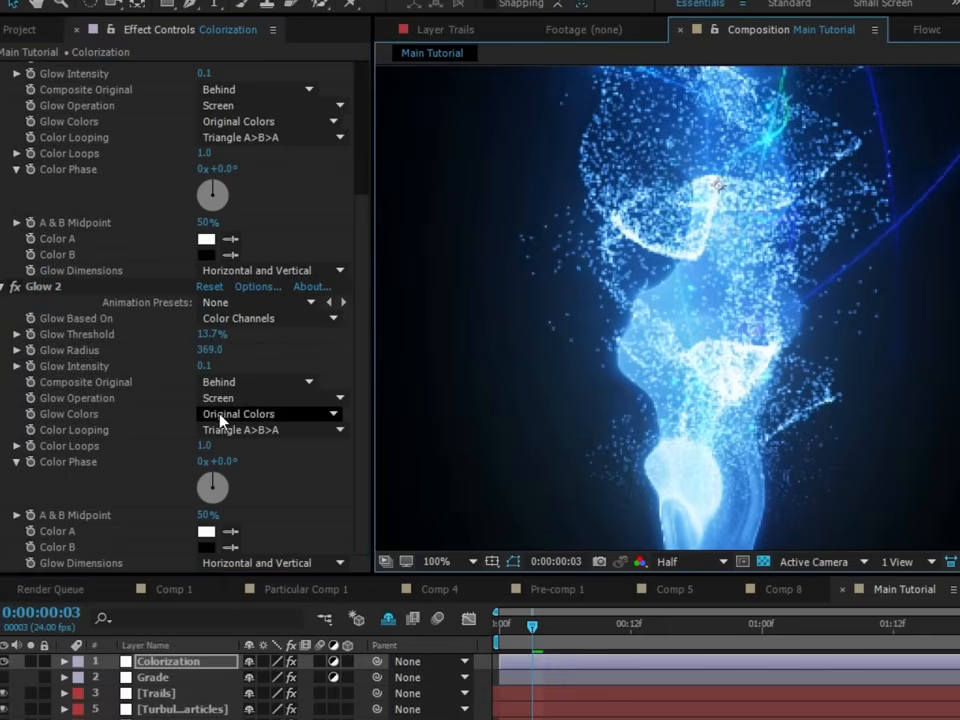
- Set Glow 2's glow colors to A & B Colors and its color looping to Sawtooth A>B
left_click(47, 418)
left_click(279, 413)
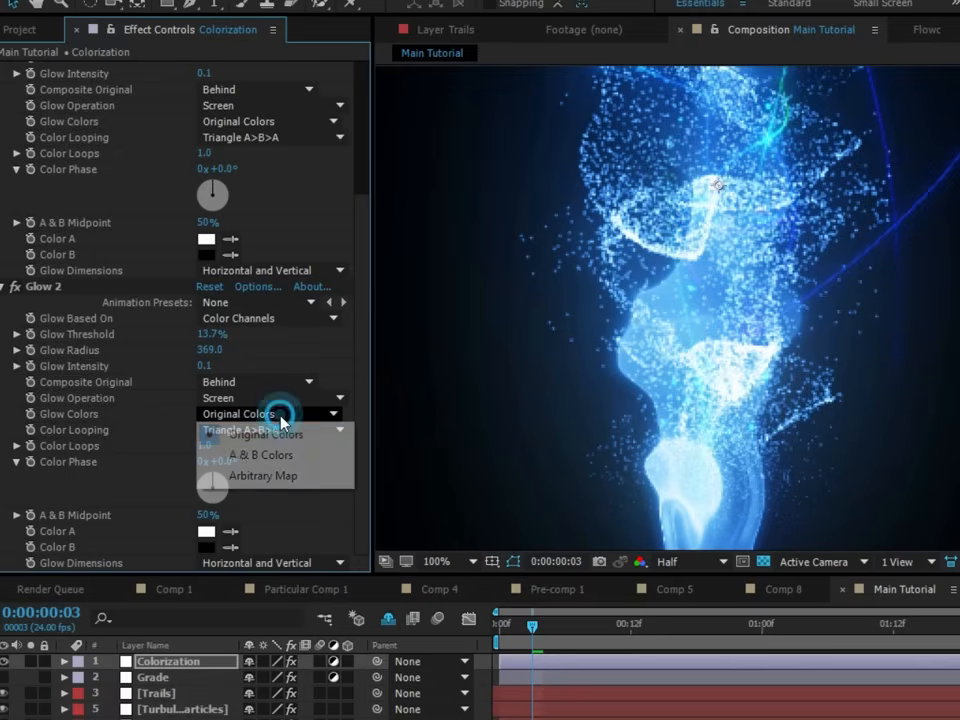
left_click(242, 458)
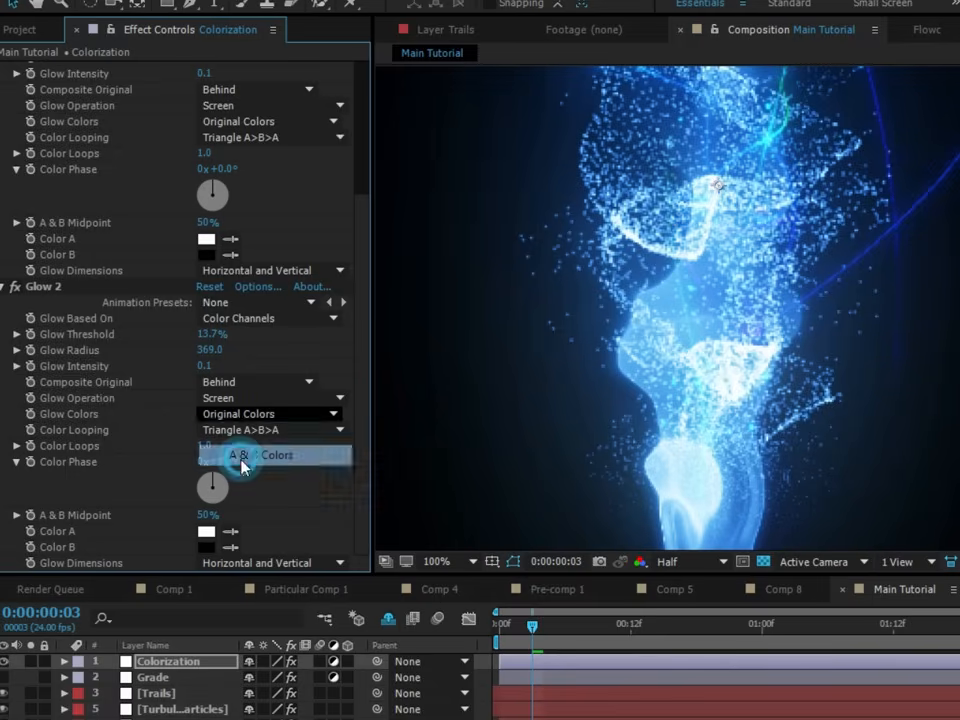
left_click(133, 446)
left_click(232, 429)
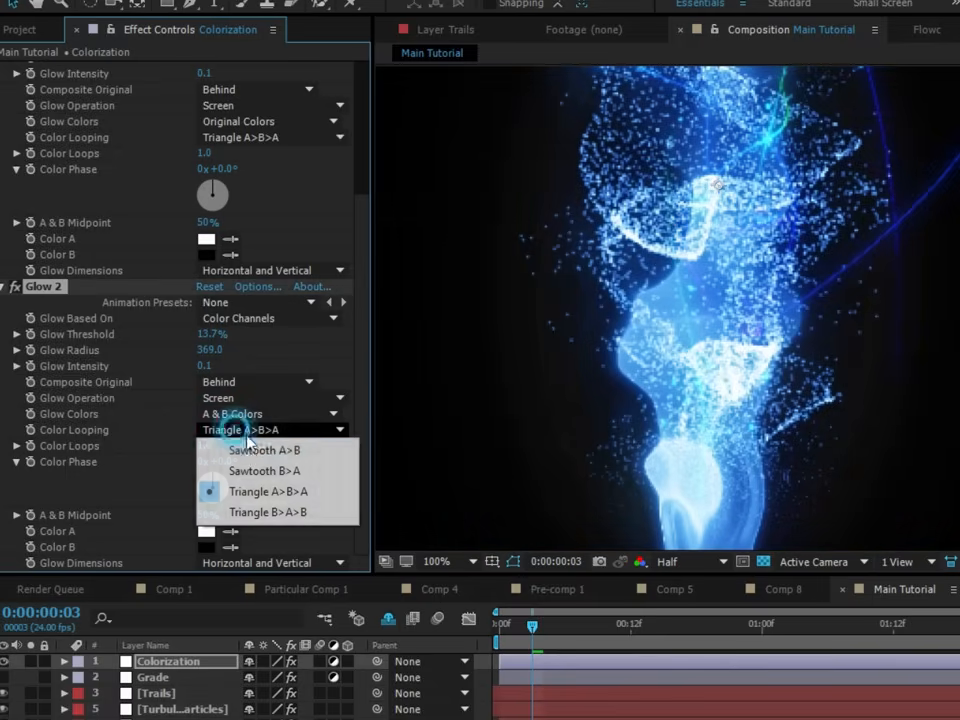
left_click(253, 451)
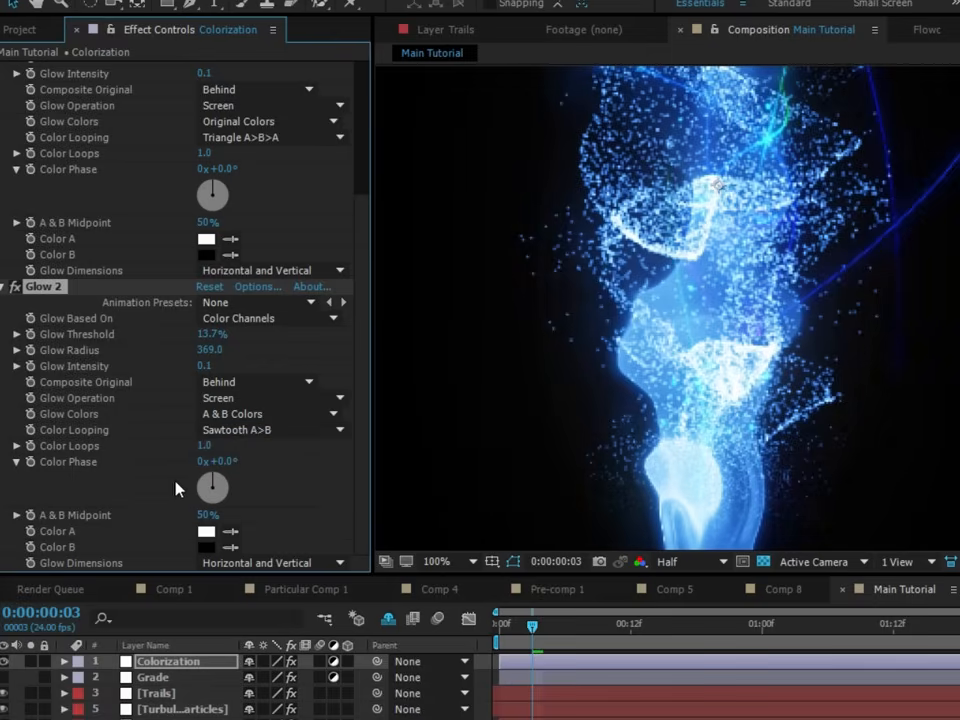
- Set Glow 2's Color B to the saturated blue 0042FF
left_click(205, 547)
left_click_drag(855, 538, 935, 438)
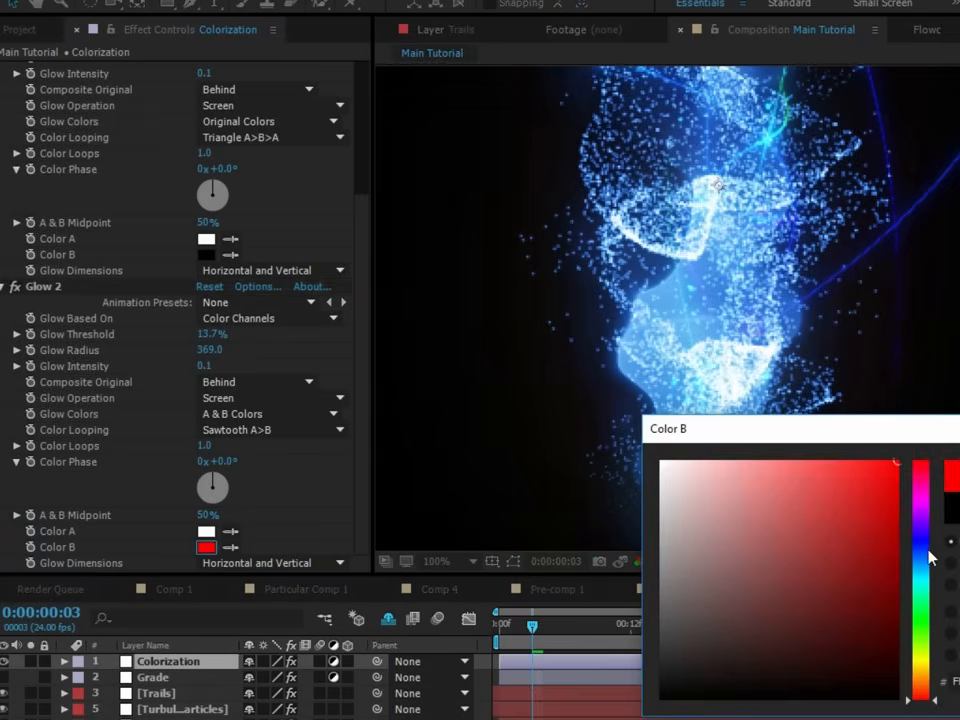
left_click(924, 555)
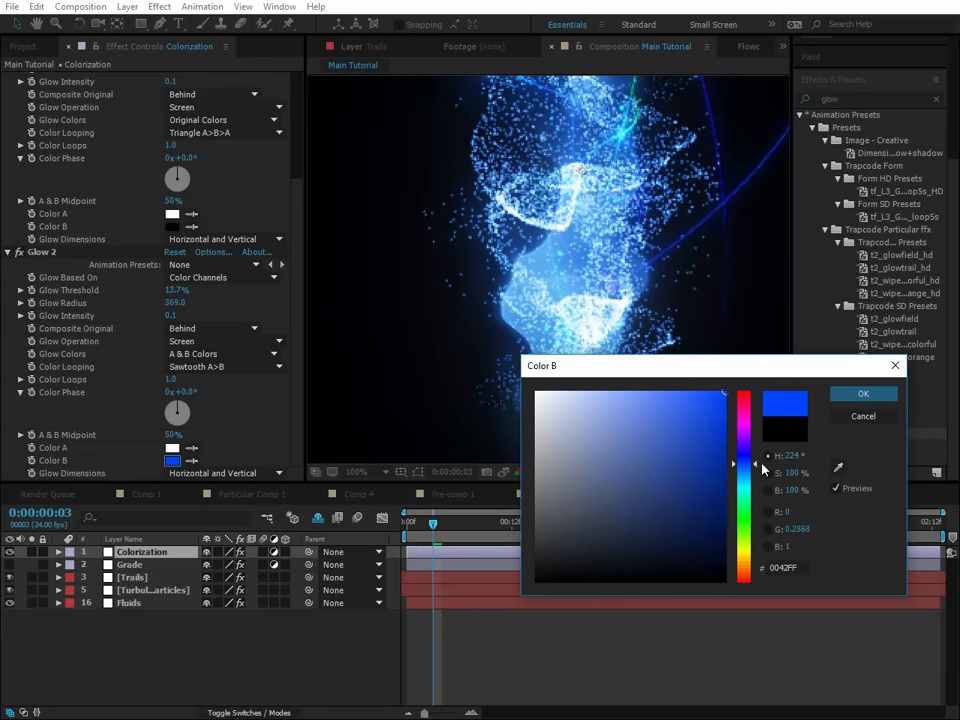
left_click(863, 393)
- Set Glow 2's Color A to a fully saturated blue slightly lighter than Color B
left_click(172, 447)
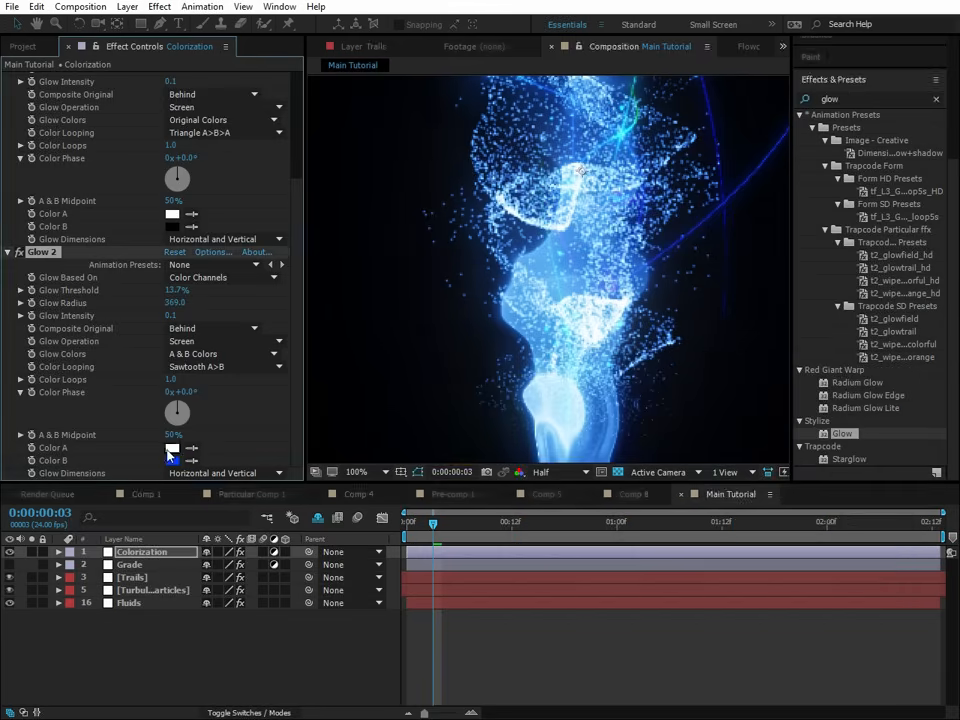
left_click(752, 471)
left_click_drag(692, 427, 726, 392)
key("Return")
- Raise Glow 2's intensity to 0.6, and set the first Glow's radius to 81 and intensity to 0.3
scroll(757, 397, "down", 1)
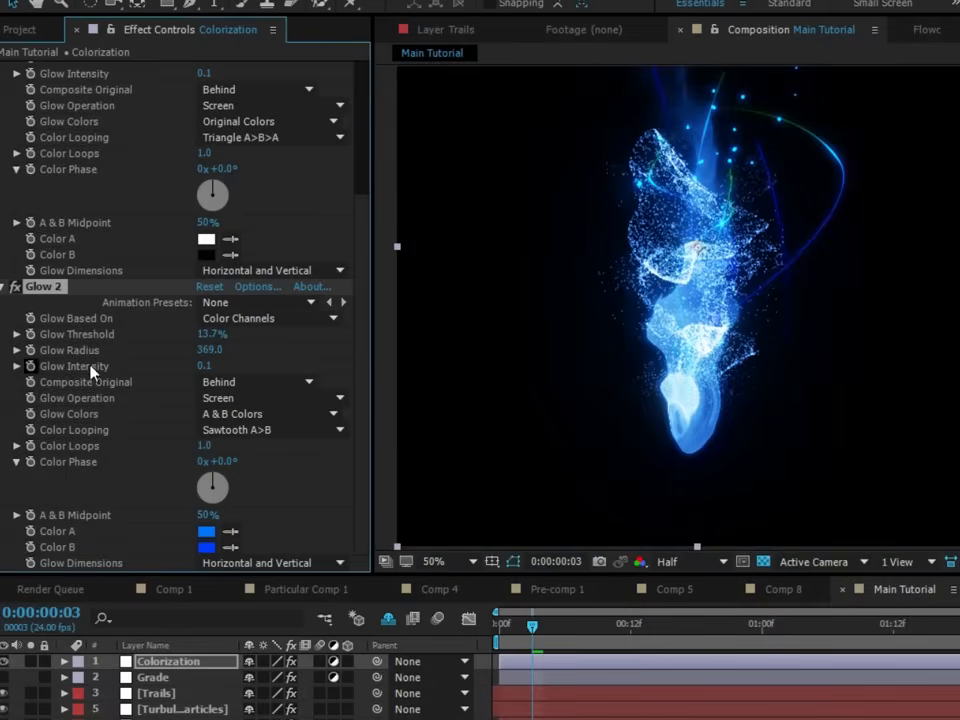
left_click_drag(203, 372, 245, 370)
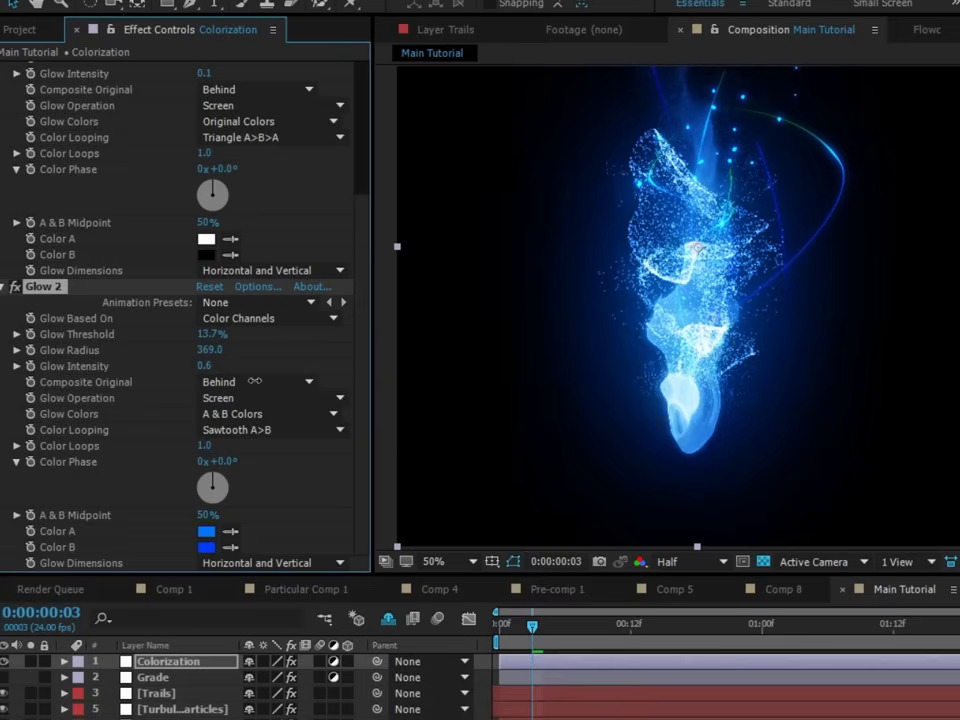
scroll(152, 273, "up", 4)
left_click_drag(205, 248, 228, 247)
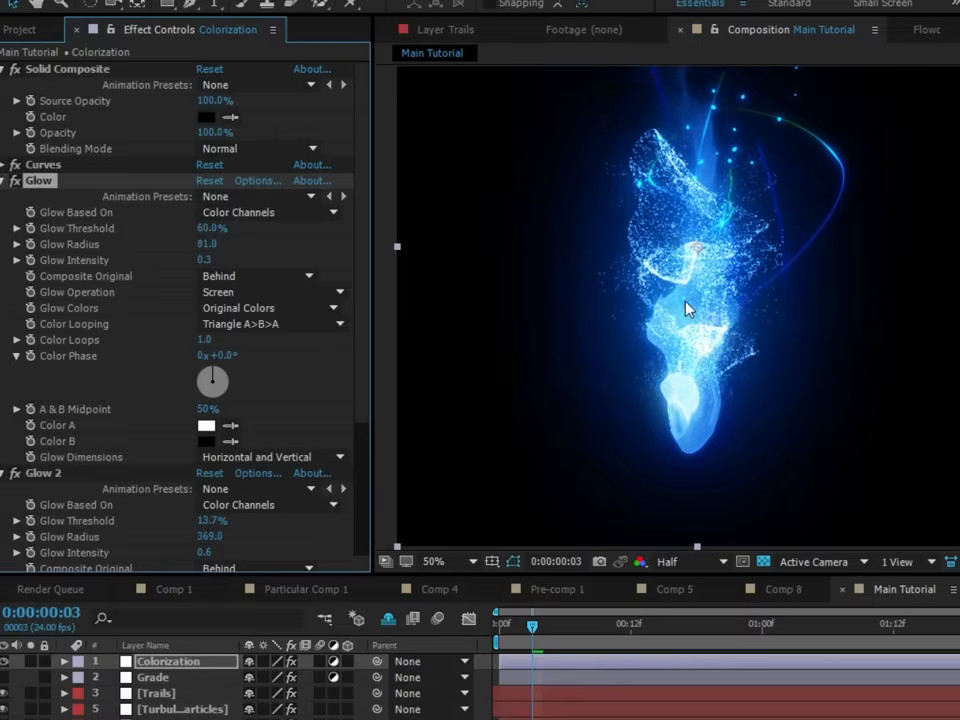
- Fit the first frame in the viewer, collapse both Glow effects, and compare the image with and without them
scroll(687, 310, "down", 2)
key("Home")
left_click(433, 561)
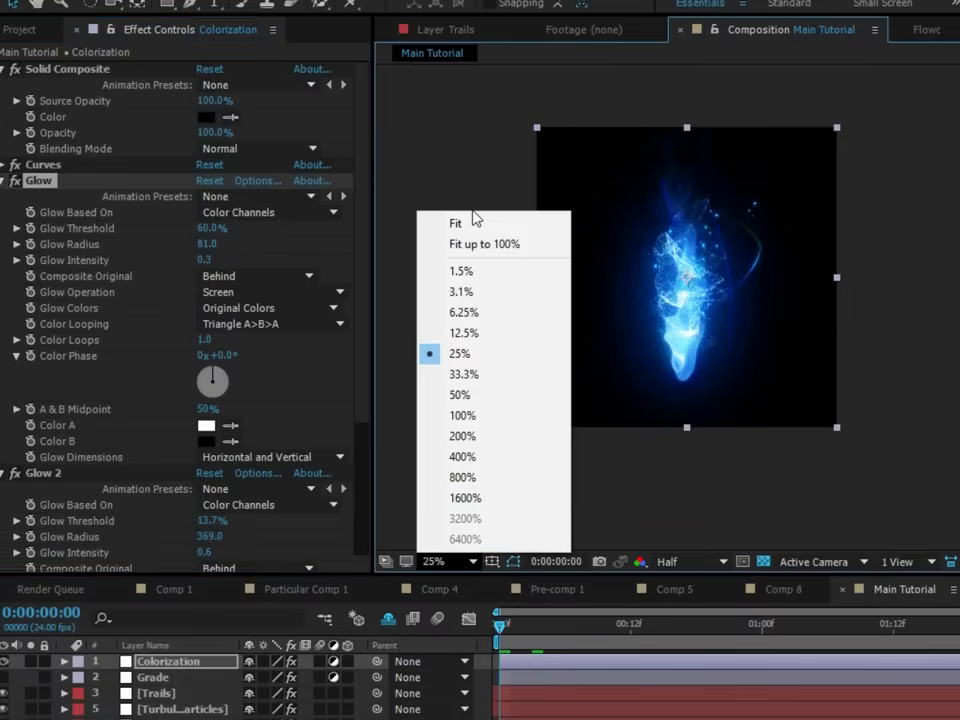
left_click(474, 216)
left_click(6, 180)
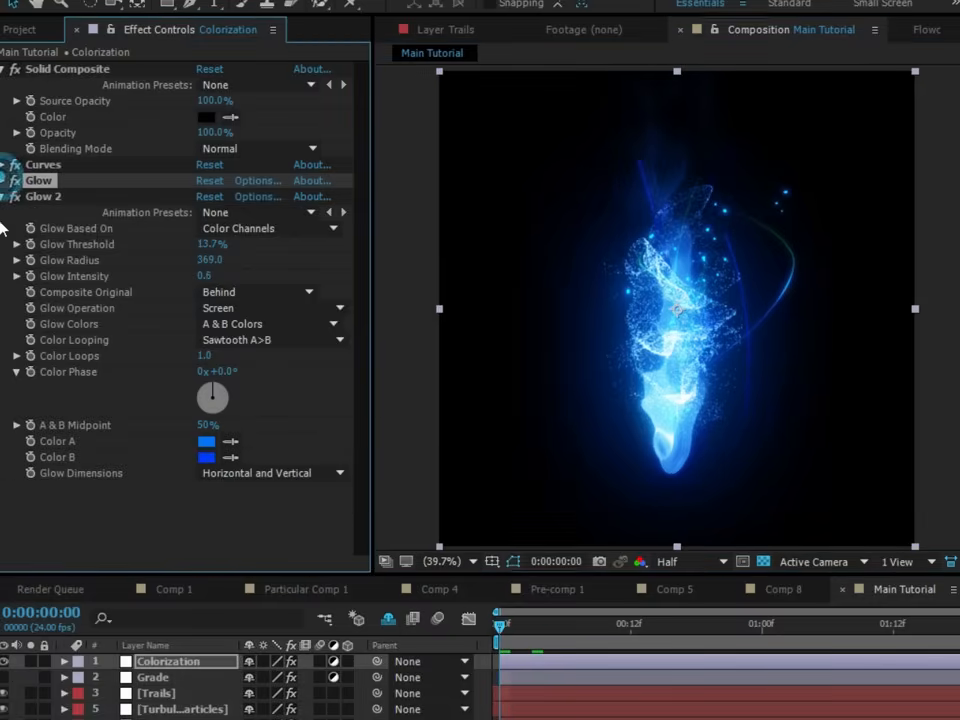
left_click(8, 197)
left_click_drag(18, 198, 18, 183)
- Turn off the transparency grid and switch the soloed layer from Fluids to the turbulent particles
left_click(430, 717)
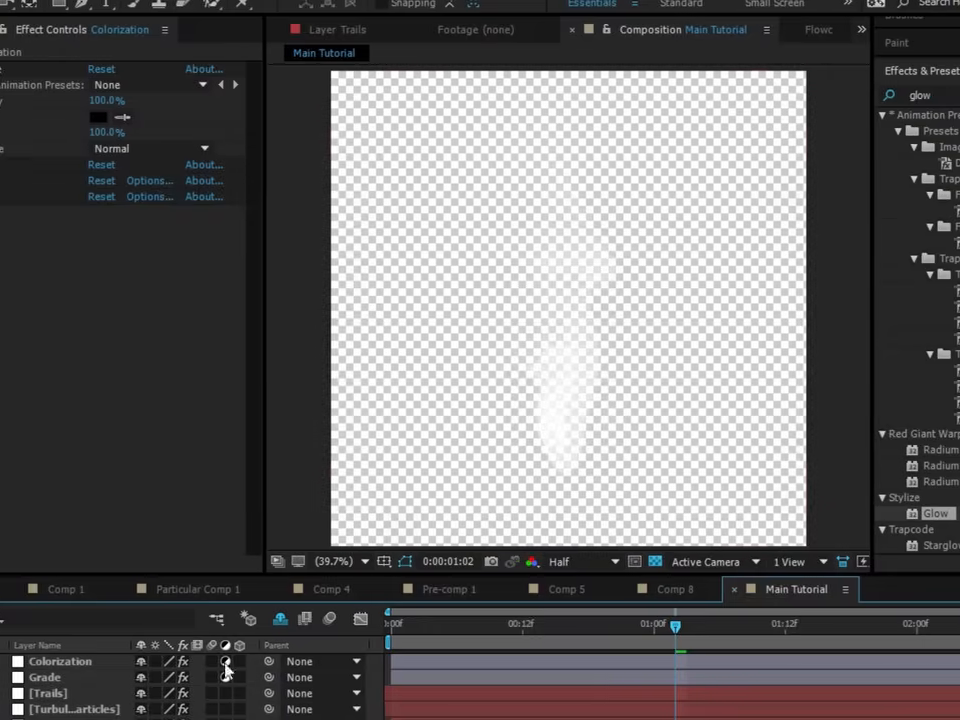
left_click(686, 561)
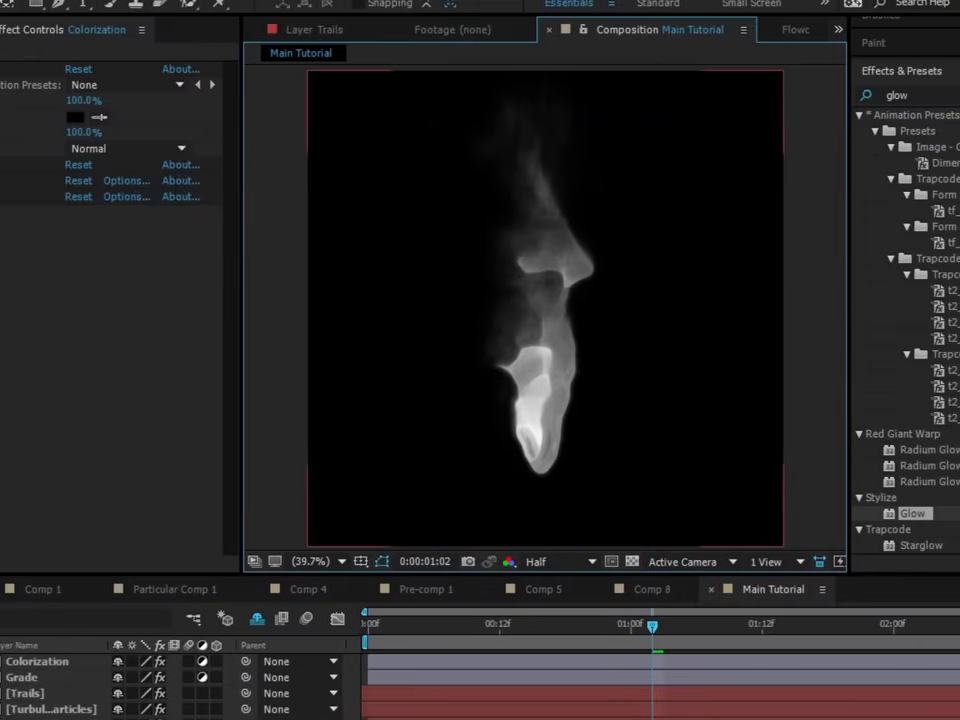
left_click(2, 716)
left_click(2, 709)
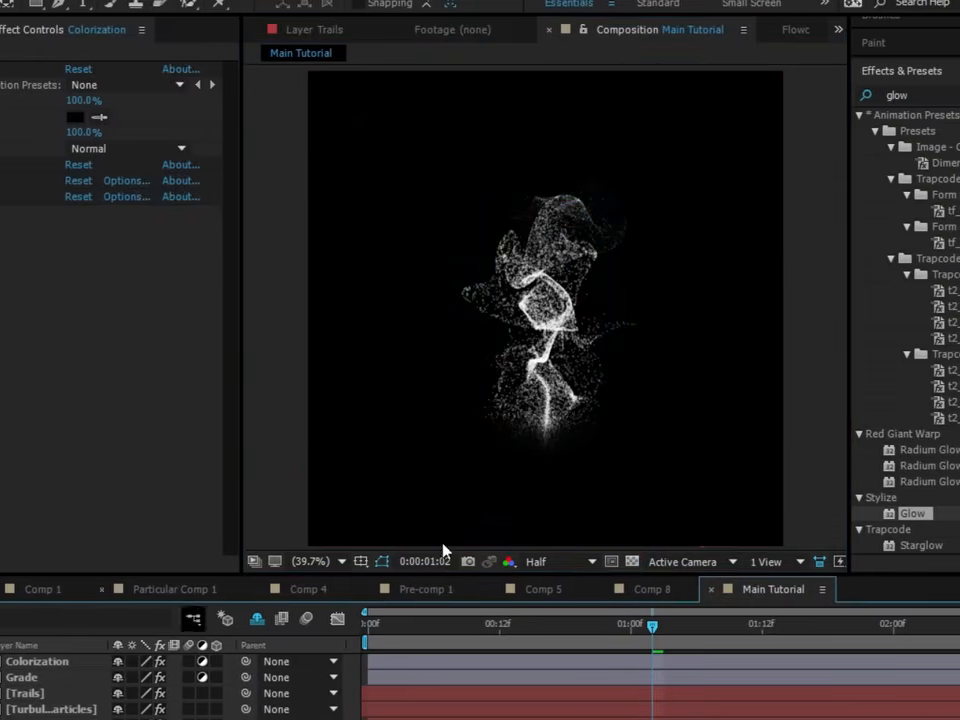
- Scrub back and forth through the timeline to examine the motion of the soloed turbulent particles
left_click_drag(454, 626, 614, 651)
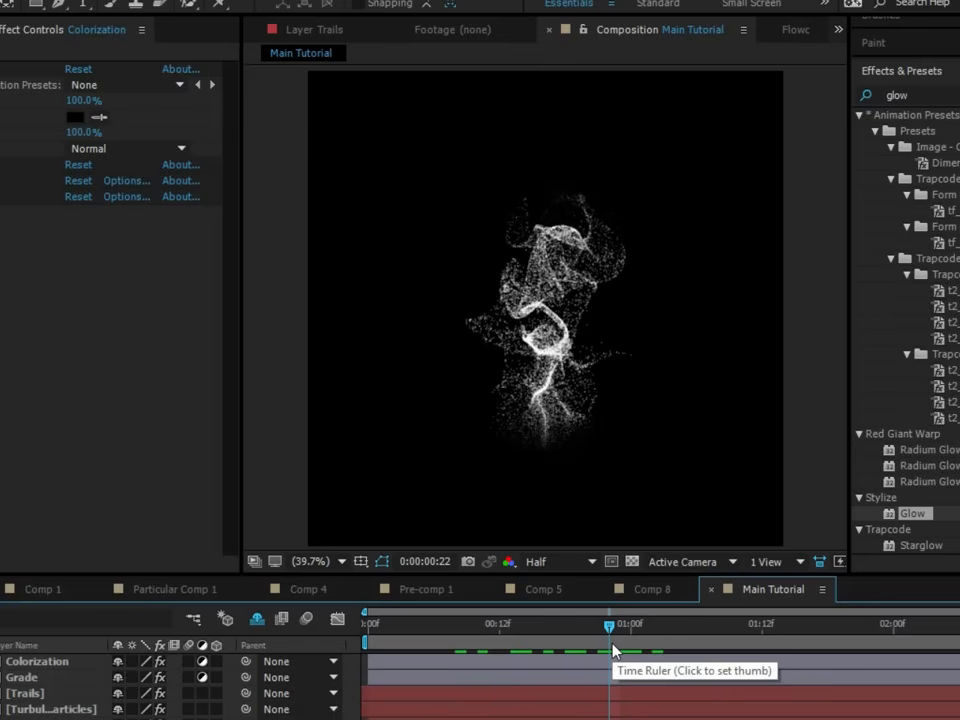
left_click_drag(609, 627, 827, 628)
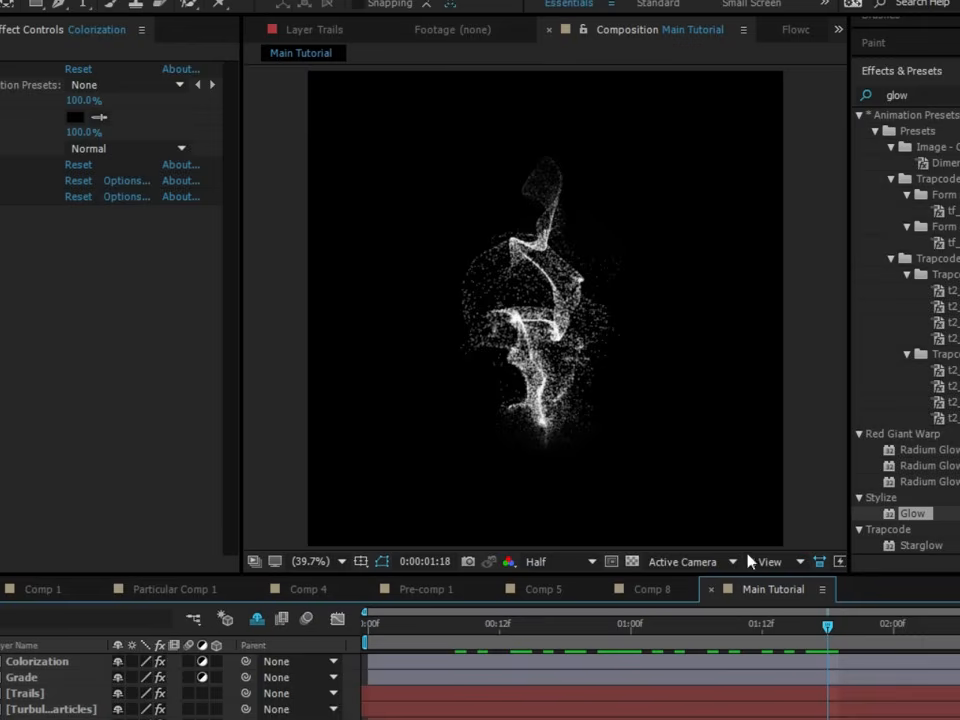
left_click(610, 627)
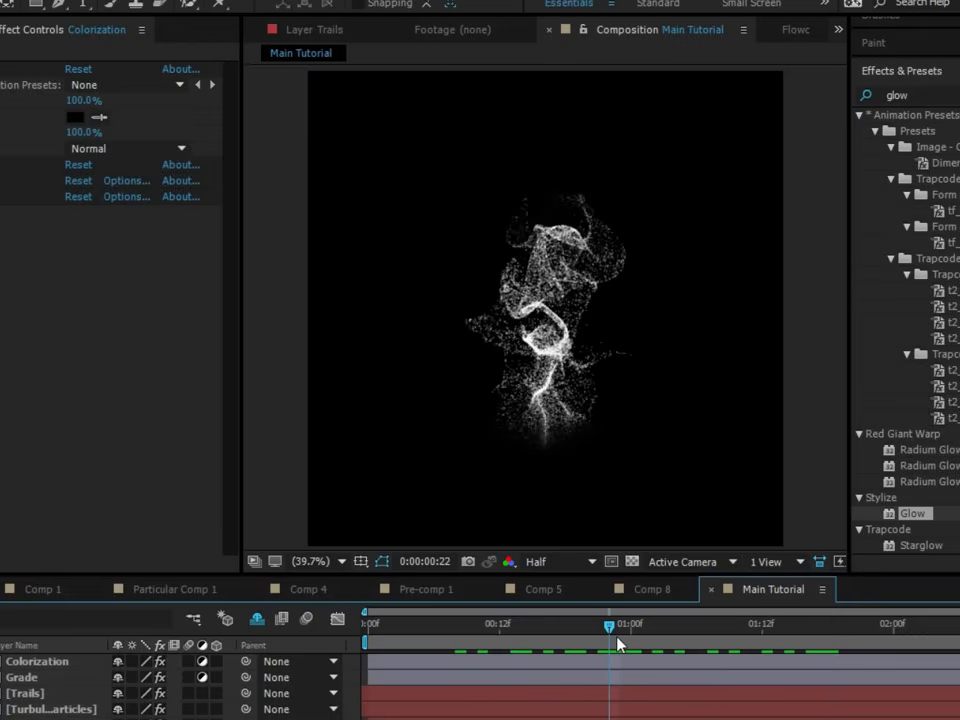
left_click_drag(618, 640, 718, 630)
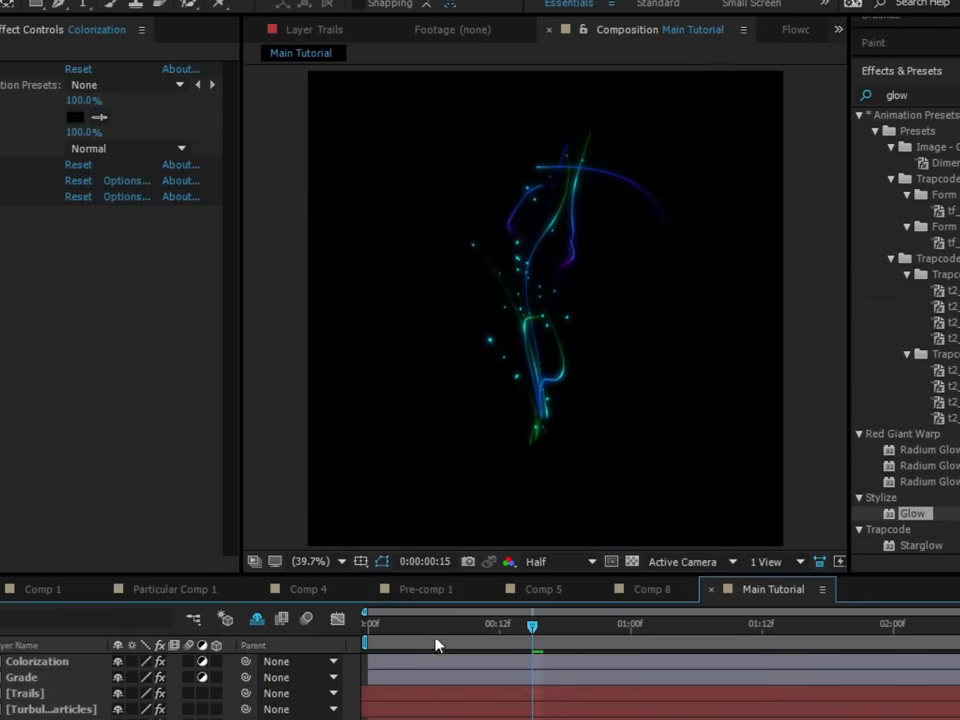
- Preview the animation from the first frame, then scrub through the composited effect to 0:00:01:13
left_click_drag(434, 631, 257, 655)
key("space")
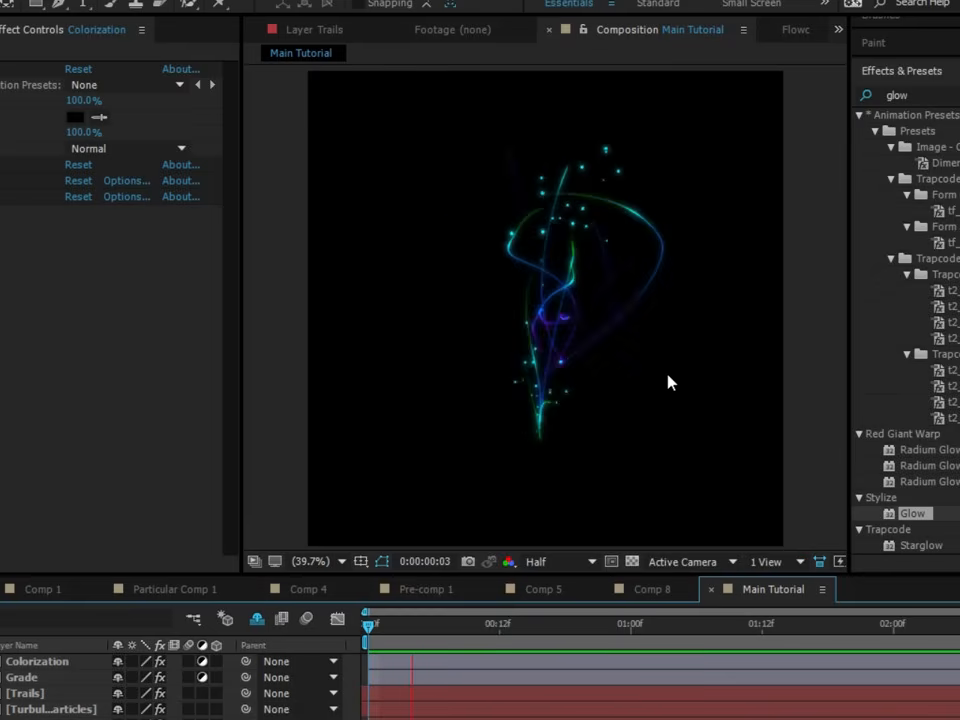
left_click_drag(508, 625, 773, 625)
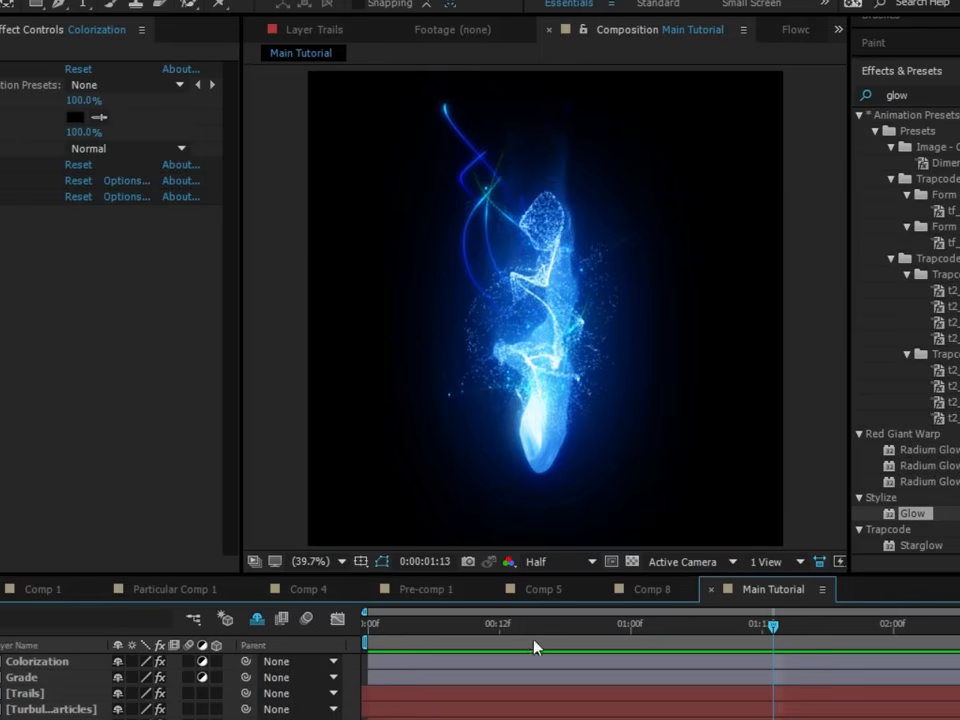
- Inspect the Fluids layer on its own at 0:00:00:03, and select it with the full composite shown again
left_click(401, 624)
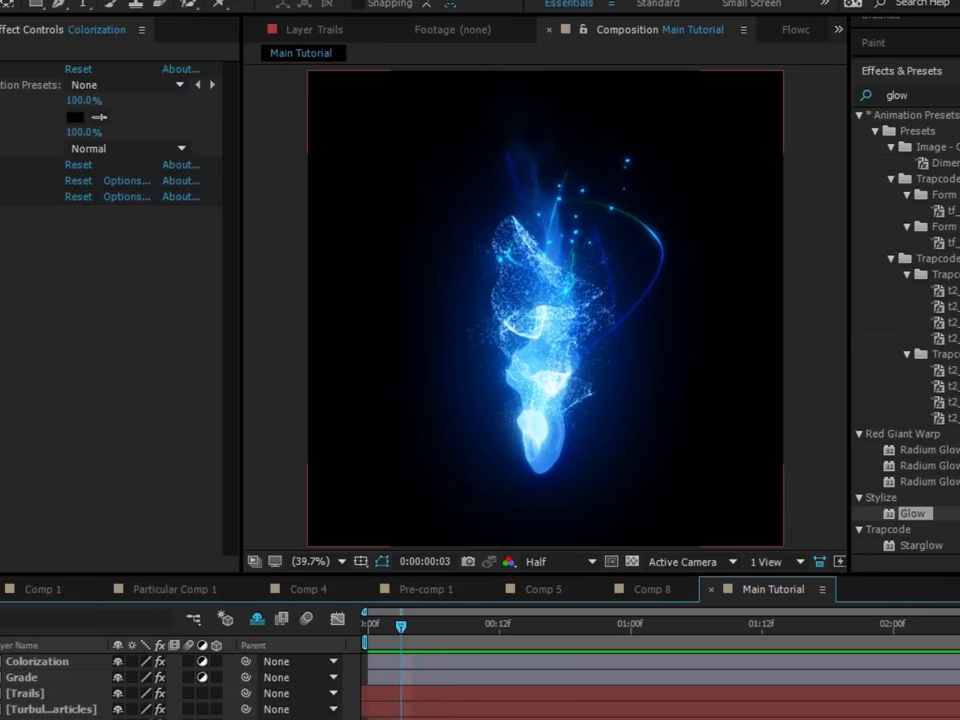
left_click(0, 718)
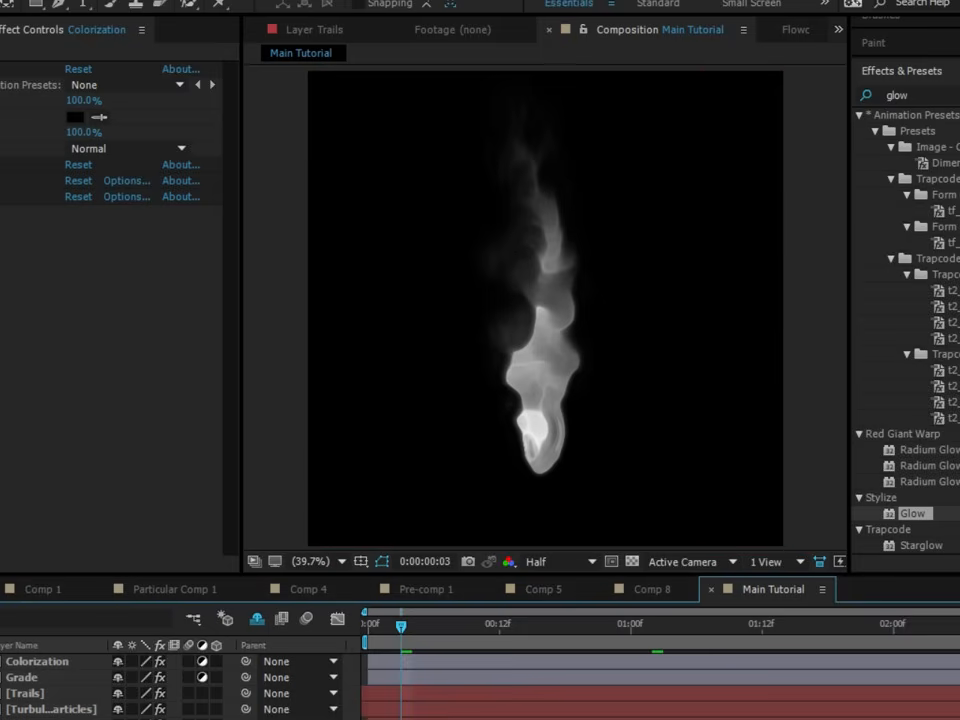
left_click(40, 718)
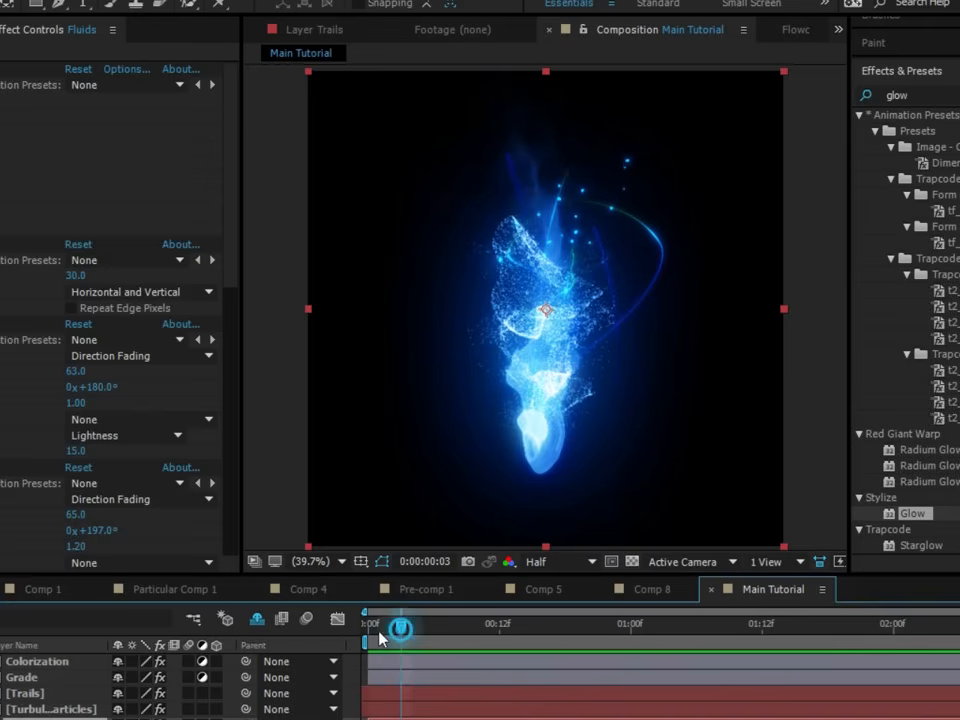
- Play back the full composite from the first frame, stop playback, and go to 0:00:00:08
left_click_drag(401, 629, 340, 630)
key("space")
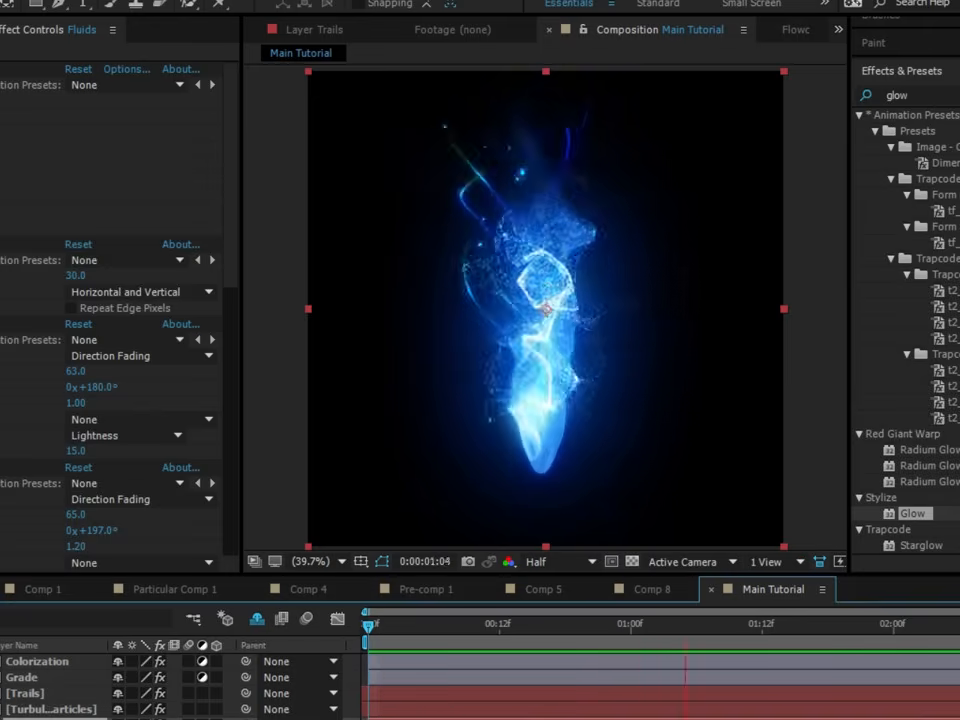
key("space")
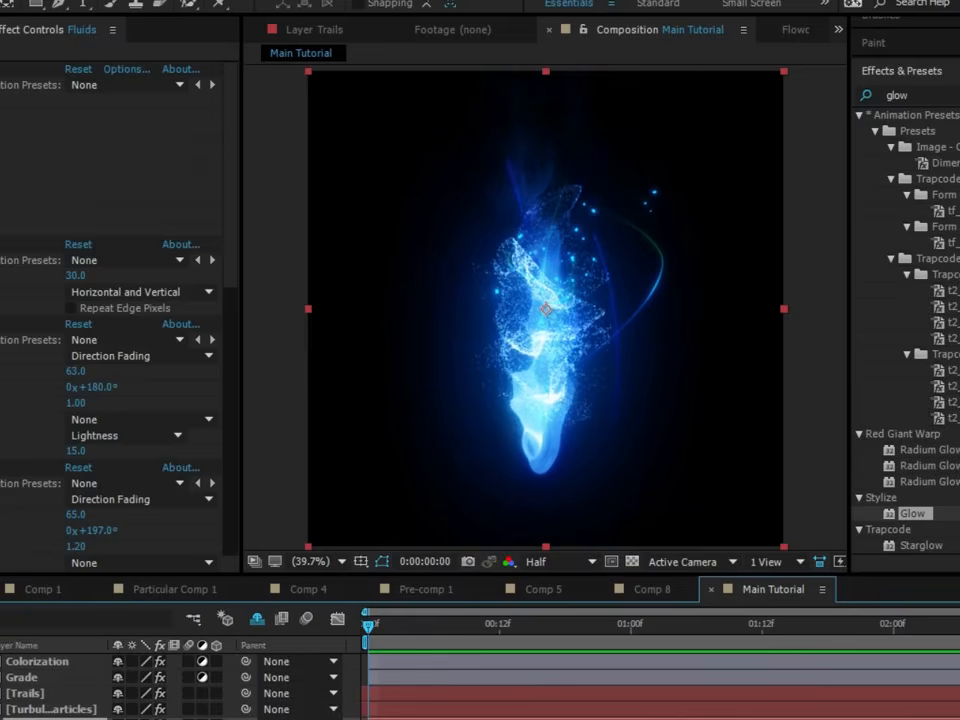
left_click(457, 638)
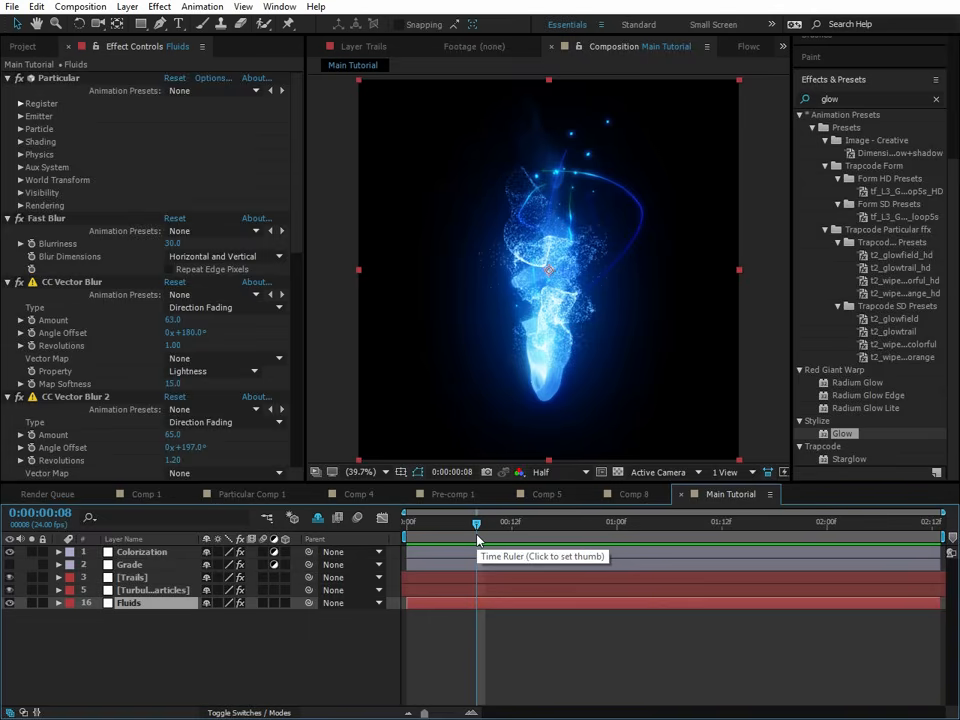